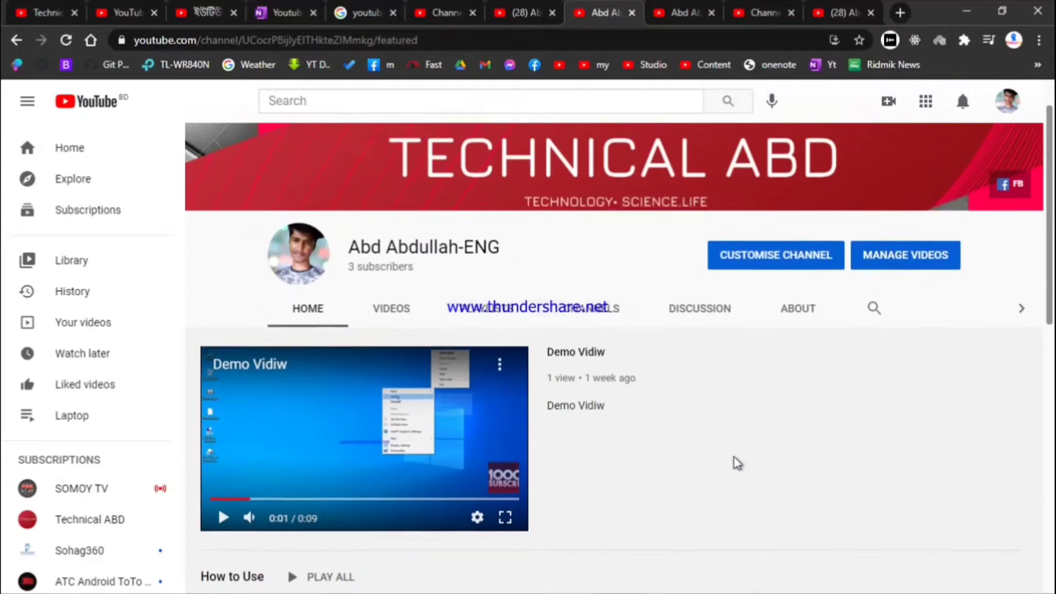
Stop the screen recorder from the tray and switch to the Technical ABD channel tab
{"action": "scroll", "coordinate": [736, 460], "scroll_direction": "down", "scroll_amount": 9}
{"action": "scroll", "coordinate": [737, 460], "scroll_direction": "down", "scroll_amount": 2}
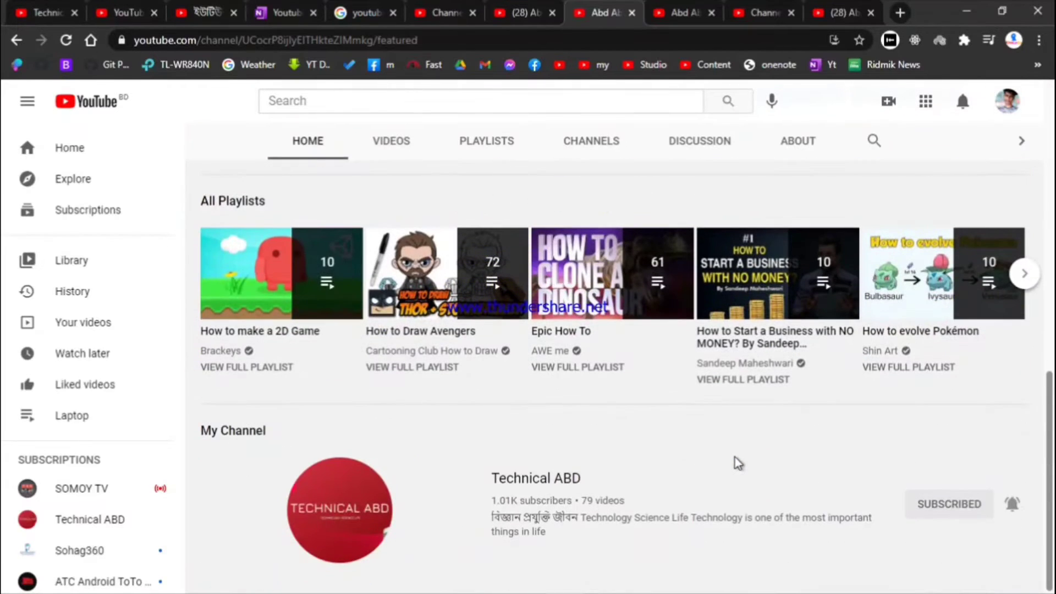
{"action": "mouse_move", "coordinate": [691, 568]}
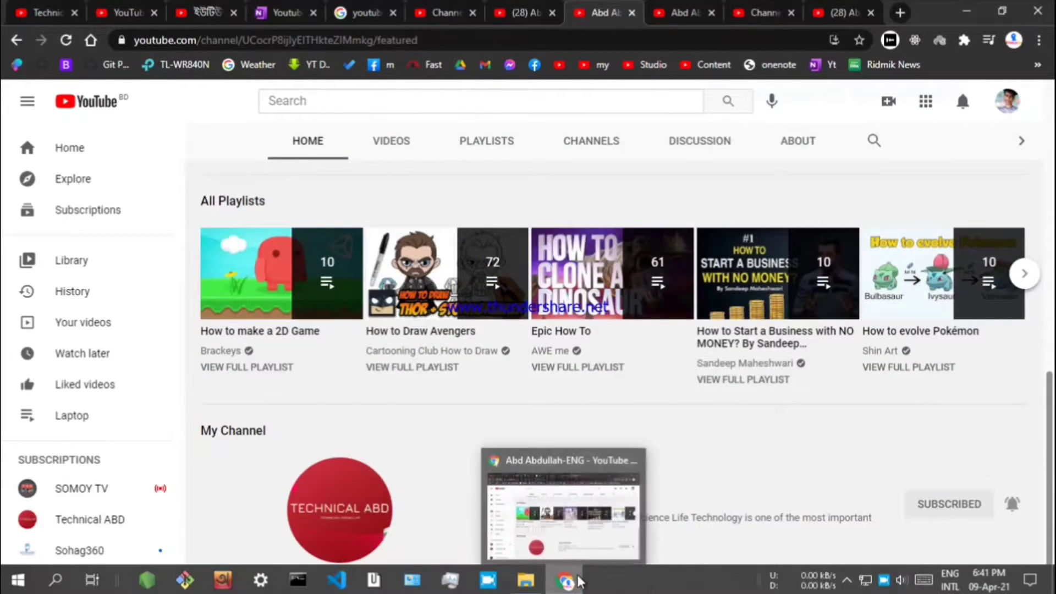
{"action": "left_click", "coordinate": [882, 580]}
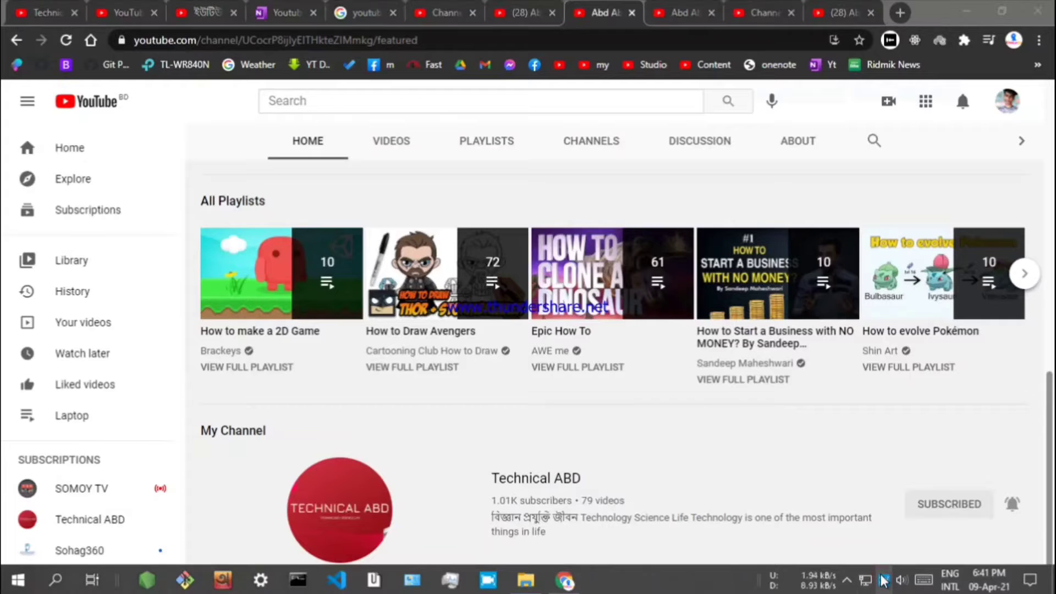
{"action": "left_click", "coordinate": [906, 526]}
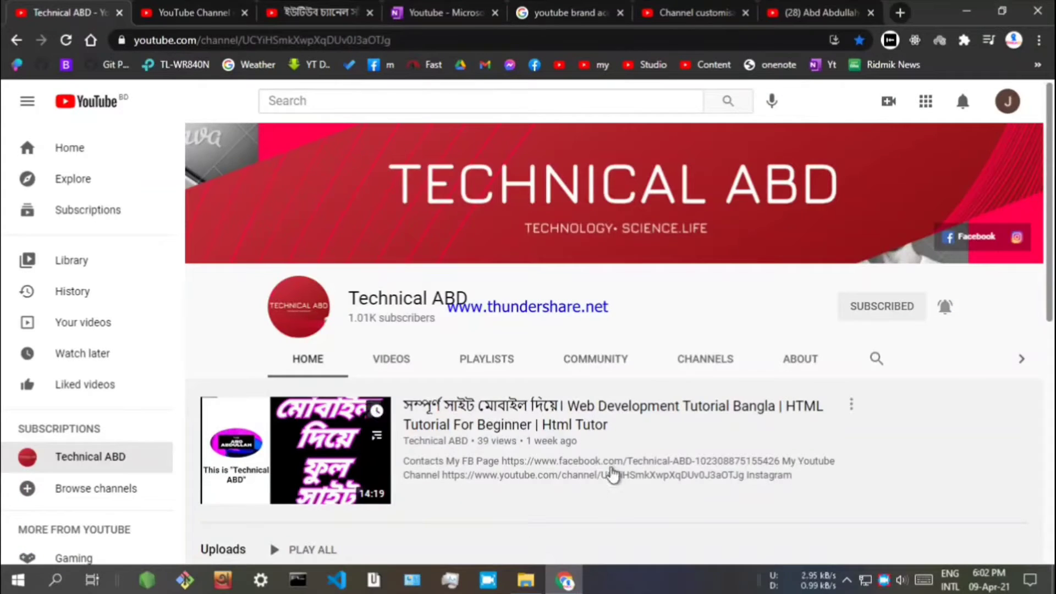
Subscribe to the channel listed under Others Channel on Technical ABD
{"action": "scroll", "coordinate": [651, 295], "scroll_direction": "down", "scroll_amount": 4}
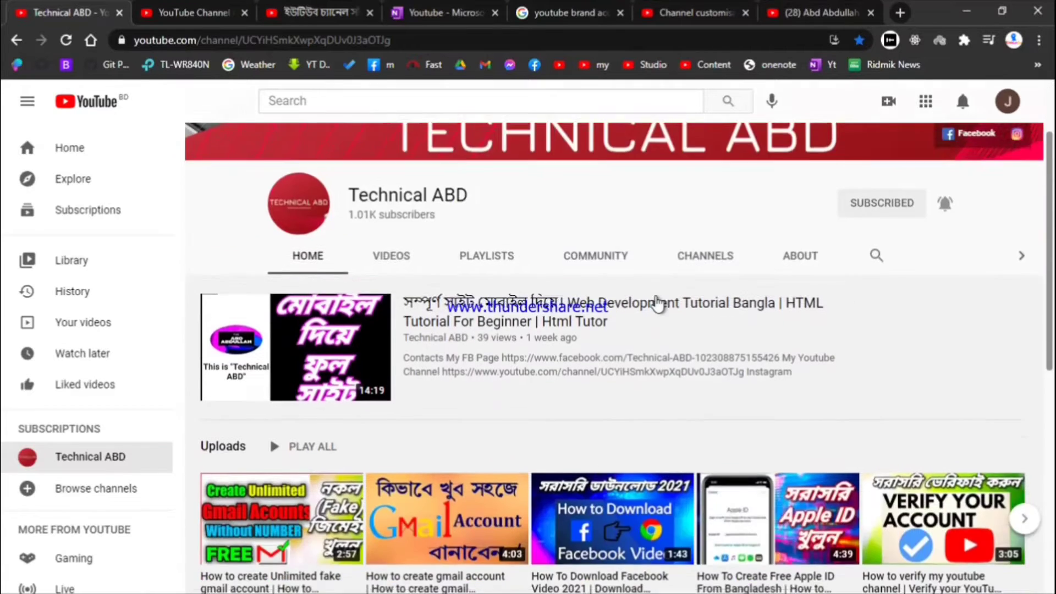
{"action": "scroll", "coordinate": [660, 304], "scroll_direction": "up", "scroll_amount": 4}
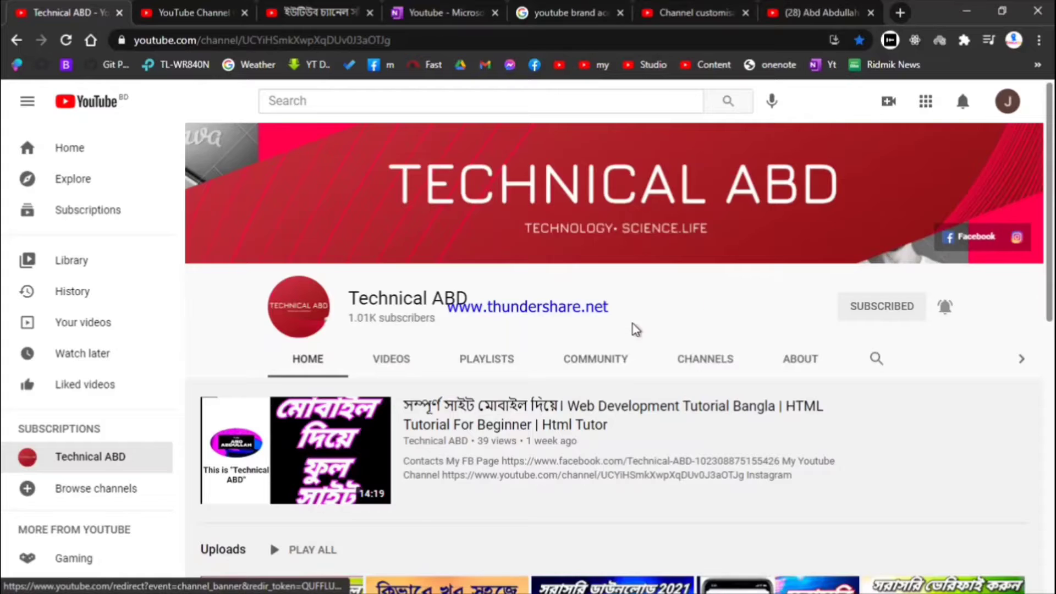
{"action": "scroll", "coordinate": [631, 330], "scroll_direction": "down", "scroll_amount": 6}
{"action": "scroll", "coordinate": [520, 328], "scroll_direction": "down", "scroll_amount": 5}
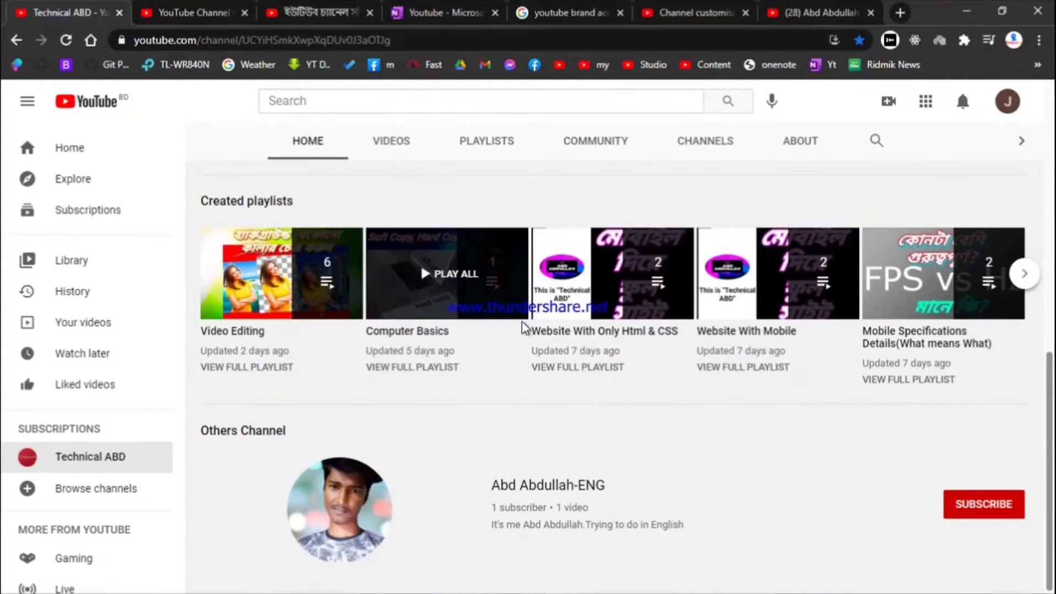
{"action": "left_click", "coordinate": [982, 505]}
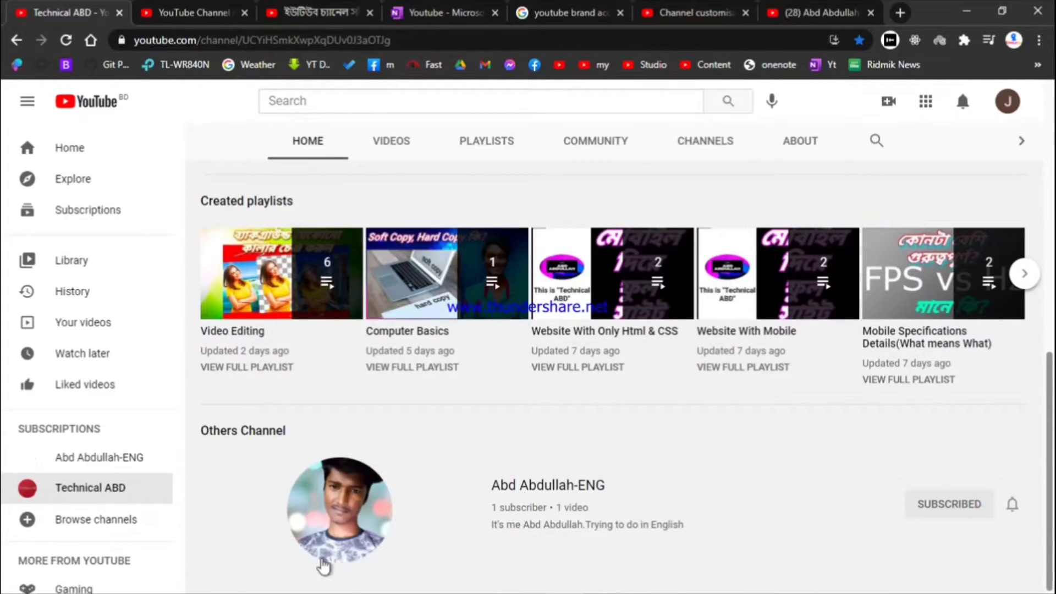
{"action": "scroll", "coordinate": [658, 263], "scroll_direction": "up", "scroll_amount": 10}
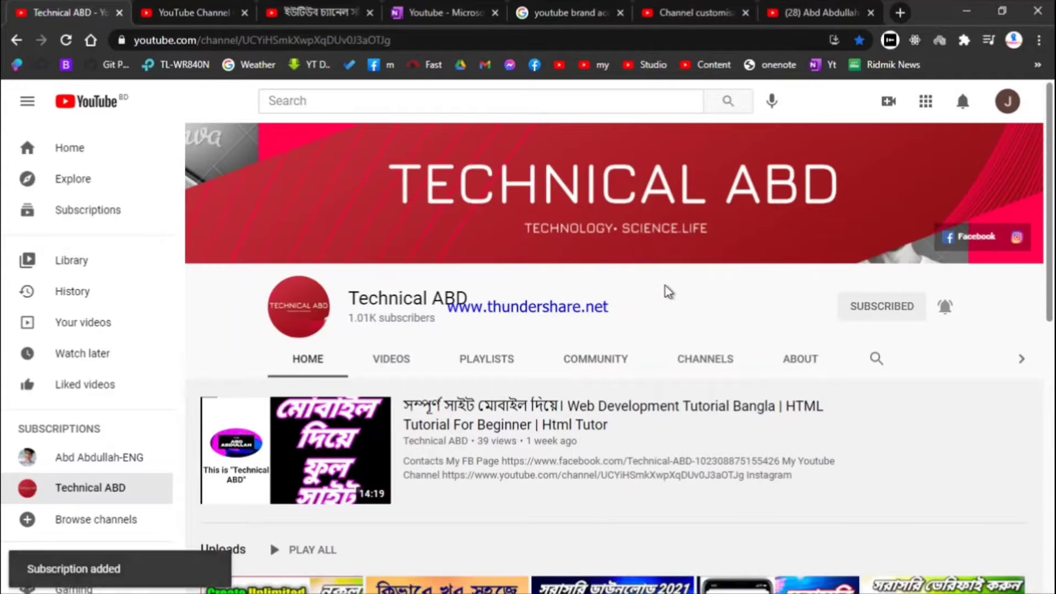
In the English demo channel tab, play and pause Demo Vidiw, then go back to the channel
{"action": "key", "text": "ctrl+9"}
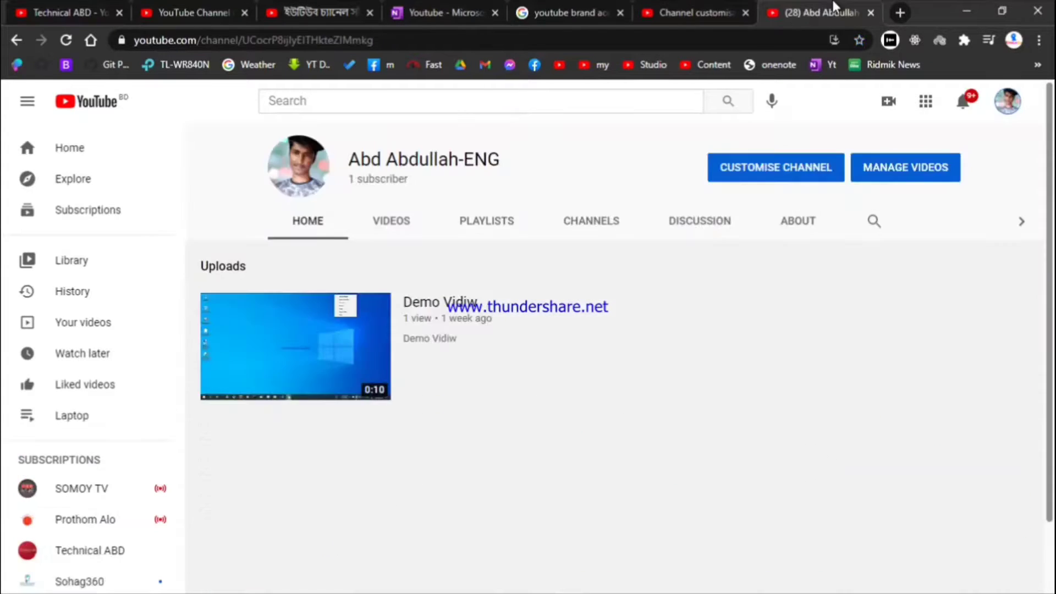
{"action": "left_click_drag", "start_coordinate": [617, 361], "coordinate": [306, 170]}
{"action": "left_click", "coordinate": [544, 318]}
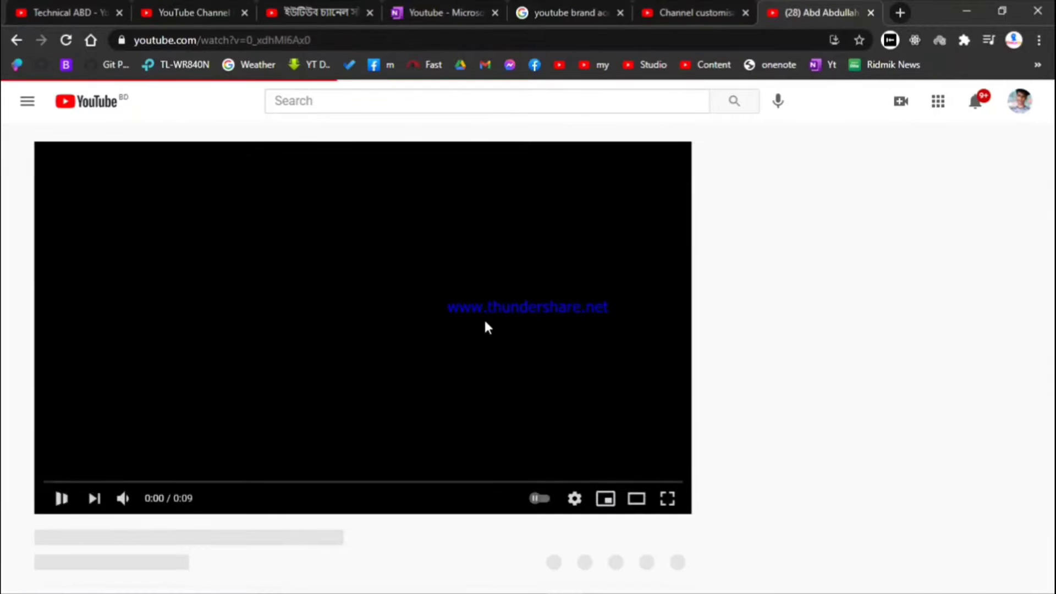
{"action": "left_click", "coordinate": [426, 304]}
{"action": "left_click", "coordinate": [22, 41]}
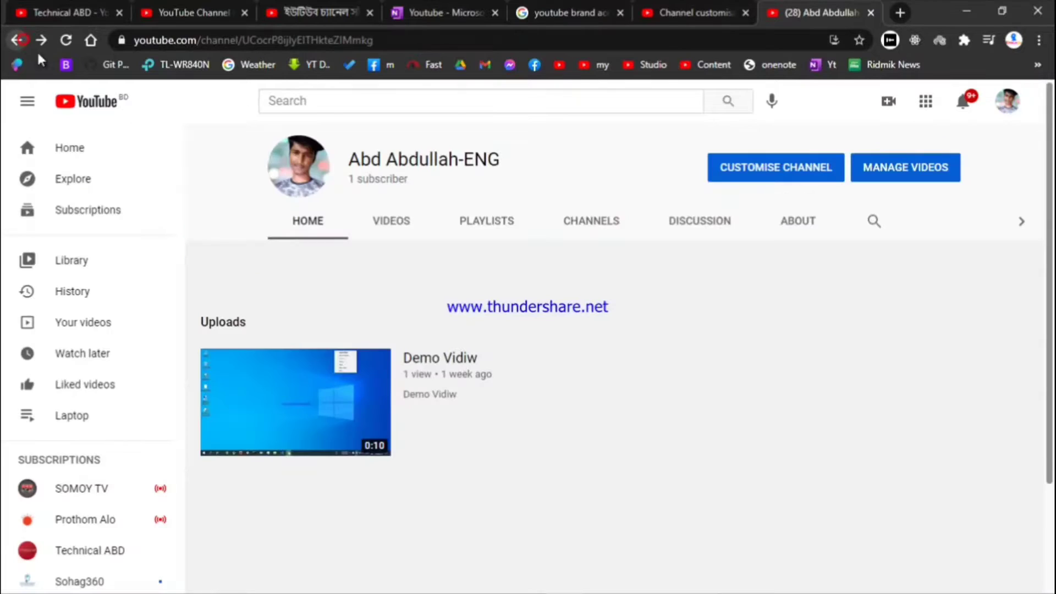
Open Channel customisation and review the Layout tab's Video spotlight and Featured sections
{"action": "left_click", "coordinate": [764, 187]}
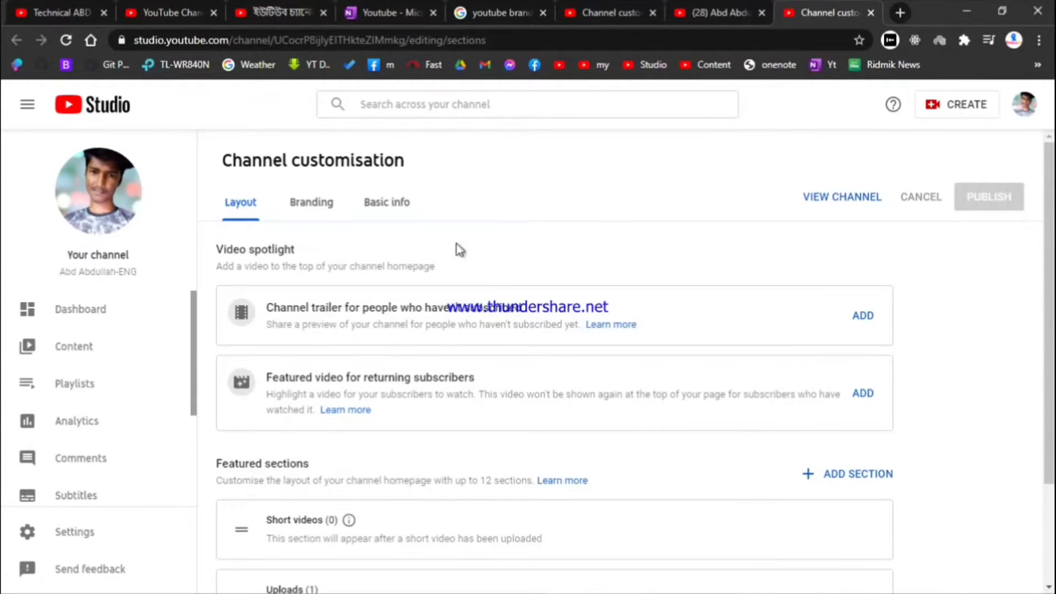
{"action": "scroll", "coordinate": [457, 247], "scroll_direction": "down", "scroll_amount": 2}
{"action": "scroll", "coordinate": [488, 254], "scroll_direction": "up", "scroll_amount": 2}
{"action": "scroll", "coordinate": [134, 396], "scroll_direction": "down", "scroll_amount": 3}
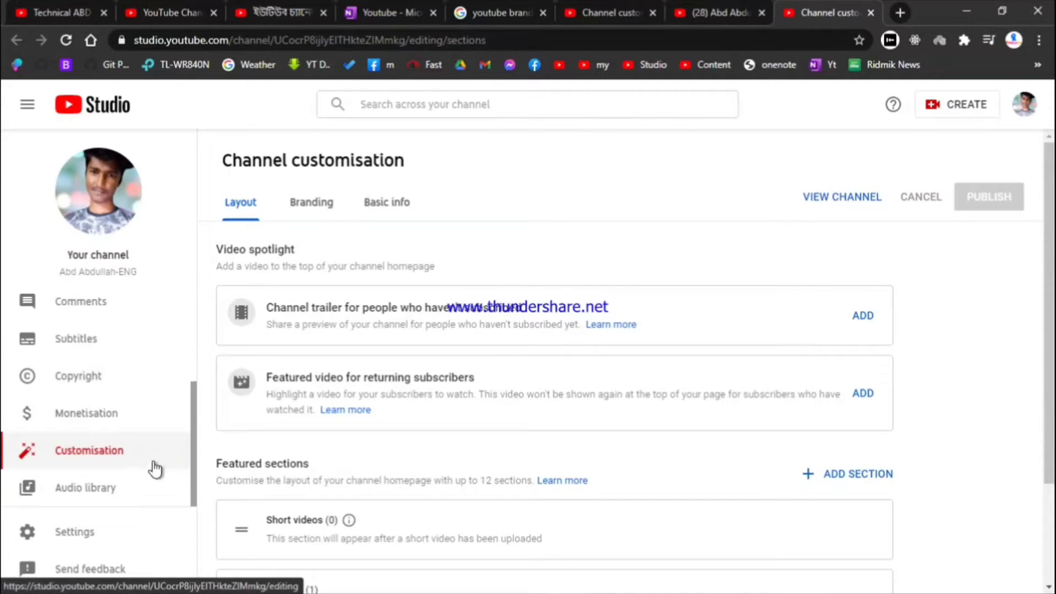
{"action": "scroll", "coordinate": [114, 444], "scroll_direction": "up", "scroll_amount": 3}
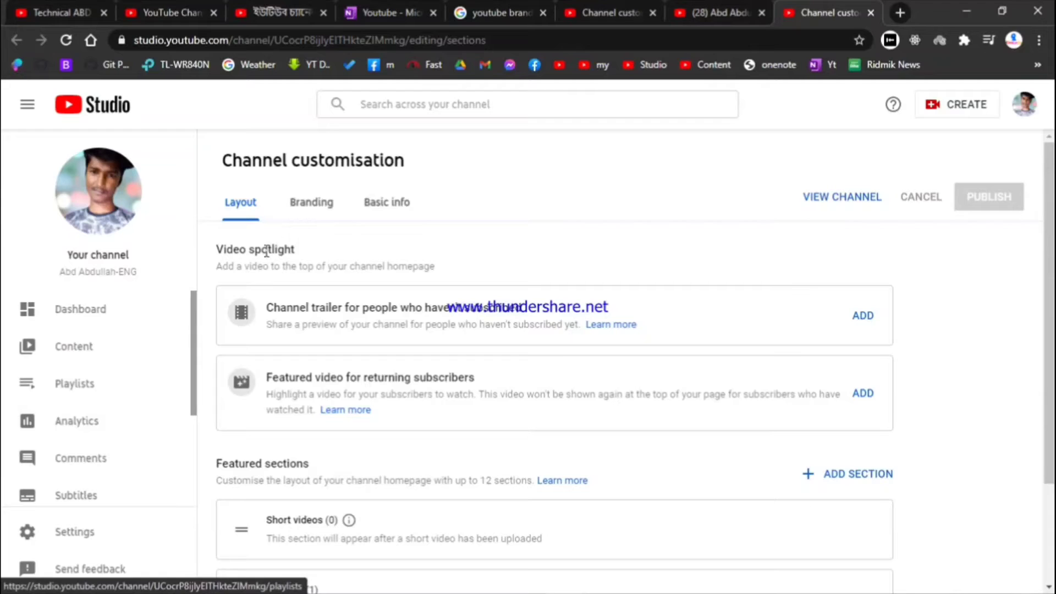
In Basic info, try editing the channel surname, then cancel the name change
{"action": "left_click", "coordinate": [392, 213]}
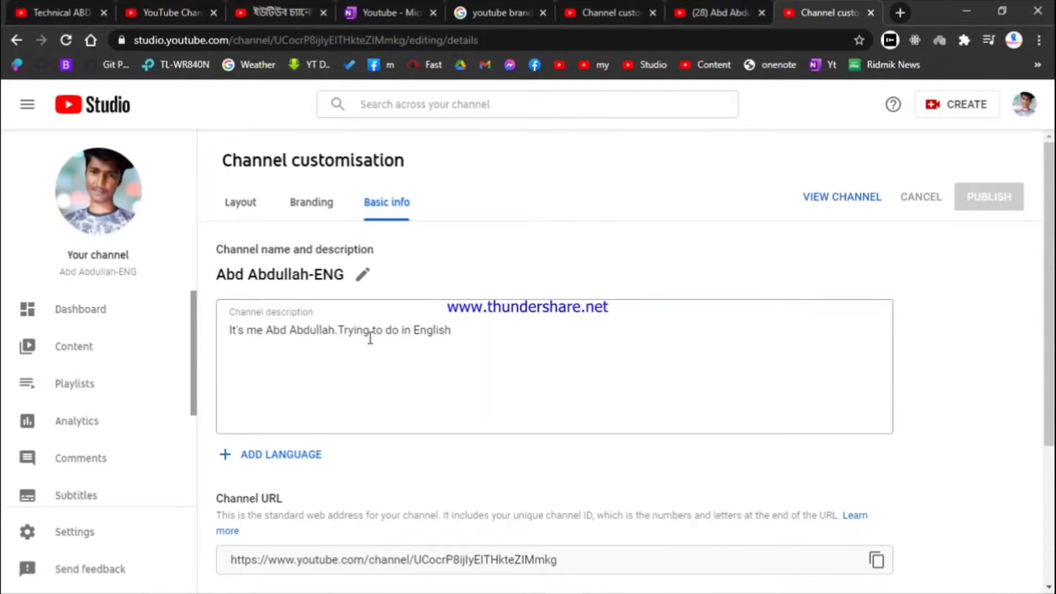
{"action": "left_click", "coordinate": [361, 274]}
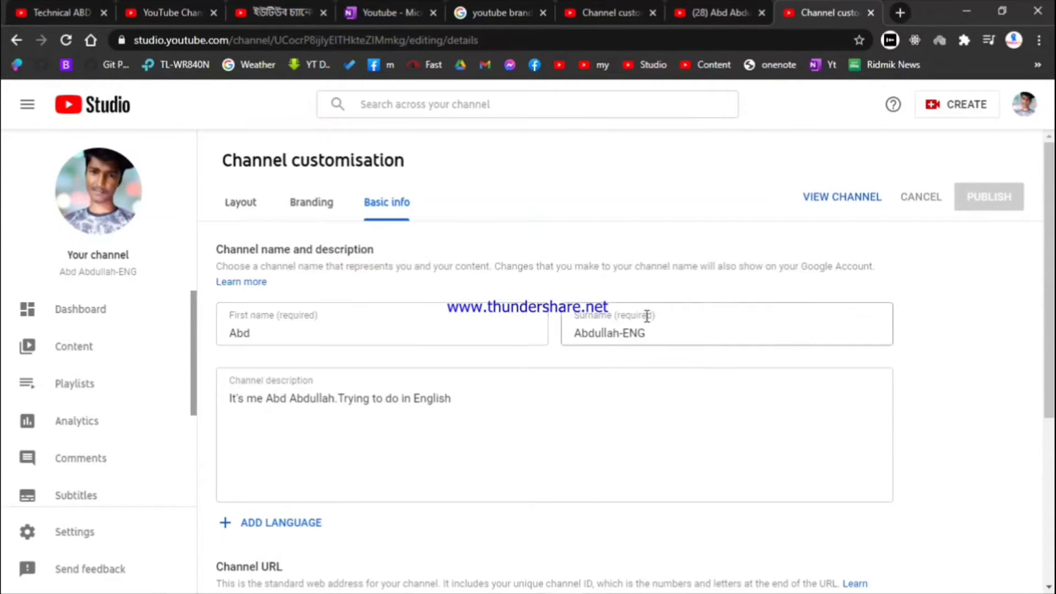
{"action": "mouse_move", "coordinate": [658, 332]}
{"action": "left_mouse_down"}
{"action": "mouse_move", "coordinate": [597, 332]}
{"action": "mouse_move", "coordinate": [638, 334]}
{"action": "left_mouse_up"}
{"action": "left_click", "coordinate": [527, 201]}
{"action": "left_click_drag", "start_coordinate": [641, 334], "coordinate": [624, 333]}
{"action": "double_click", "coordinate": [643, 332]}
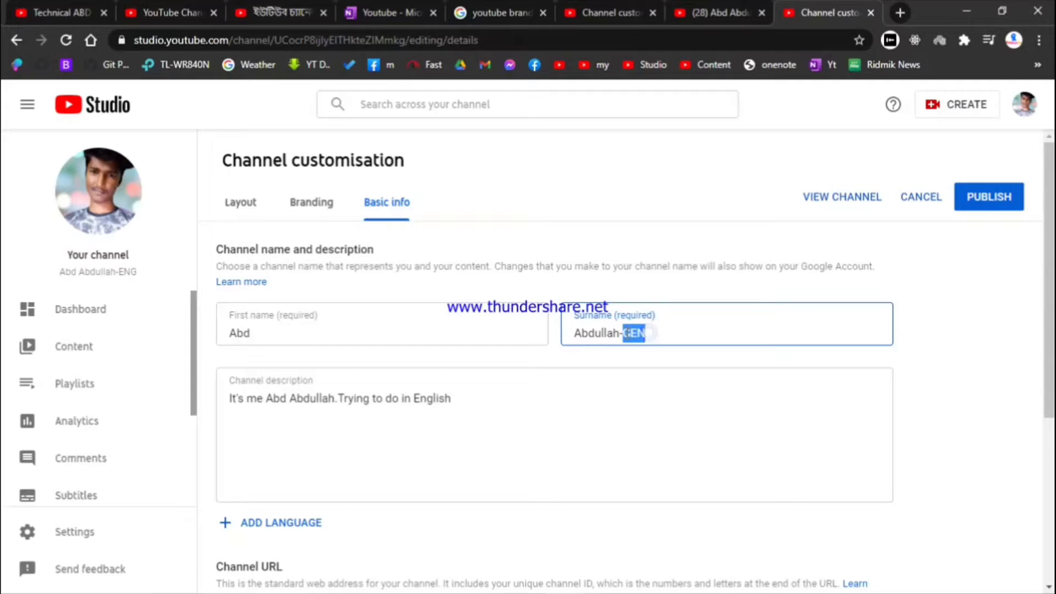
{"action": "left_click", "coordinate": [528, 222]}
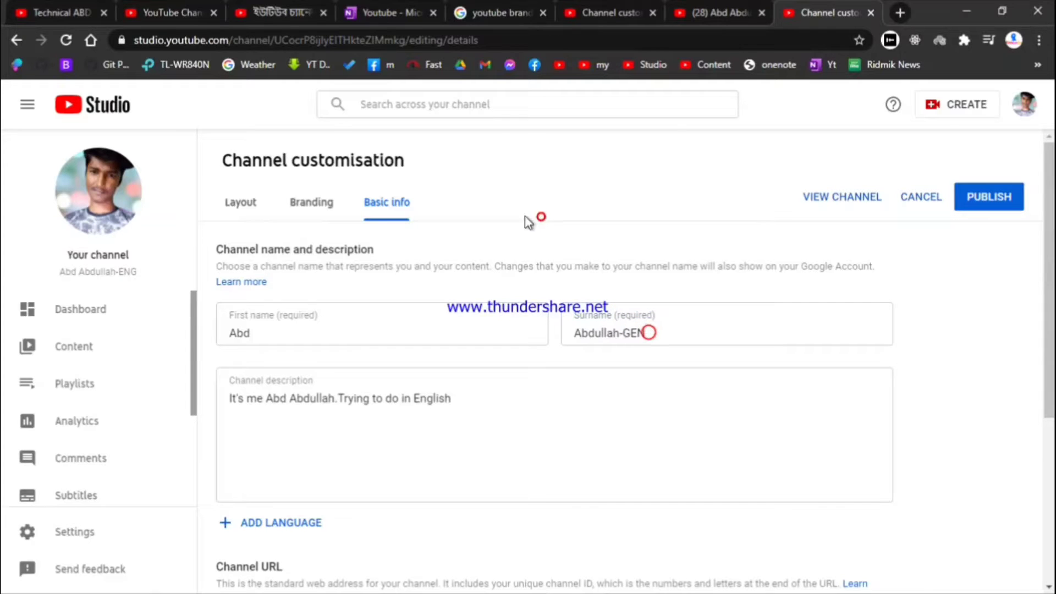
{"action": "left_click", "coordinate": [897, 197]}
Add a new line after 'English' in the channel description
{"action": "scroll", "coordinate": [408, 308], "scroll_direction": "down", "scroll_amount": 2}
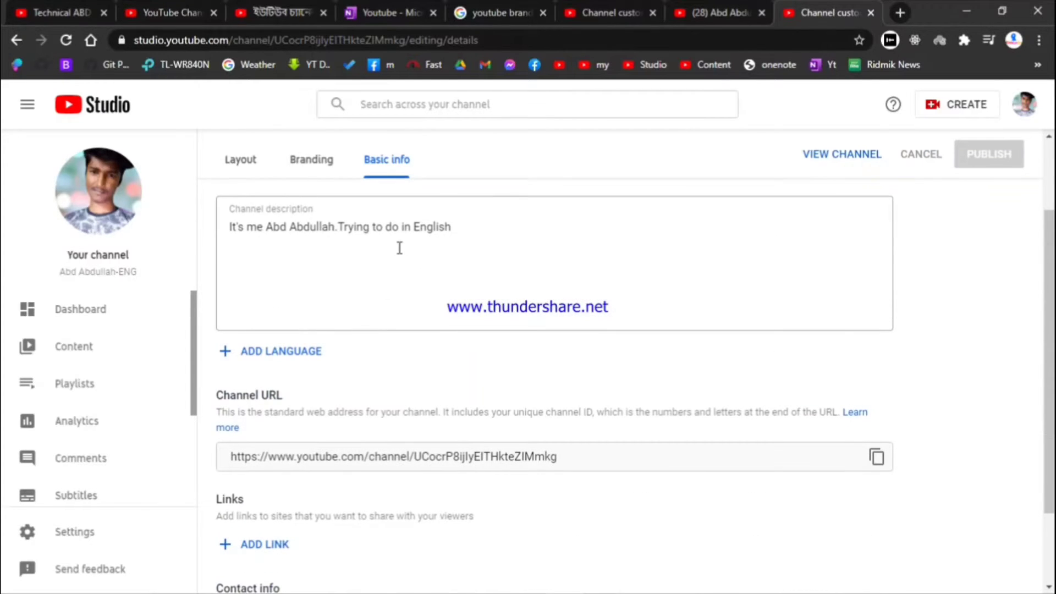
{"action": "left_click", "coordinate": [330, 236]}
{"action": "scroll", "coordinate": [330, 237], "scroll_direction": "up", "scroll_amount": 2}
{"action": "left_click", "coordinate": [461, 324]}
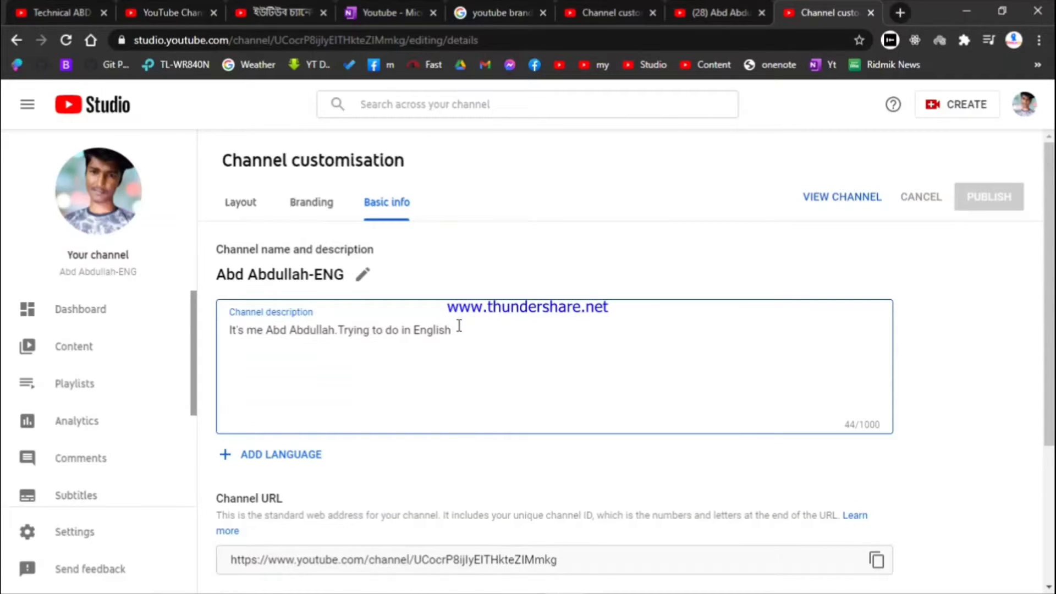
{"action": "key", "text": "Return"}
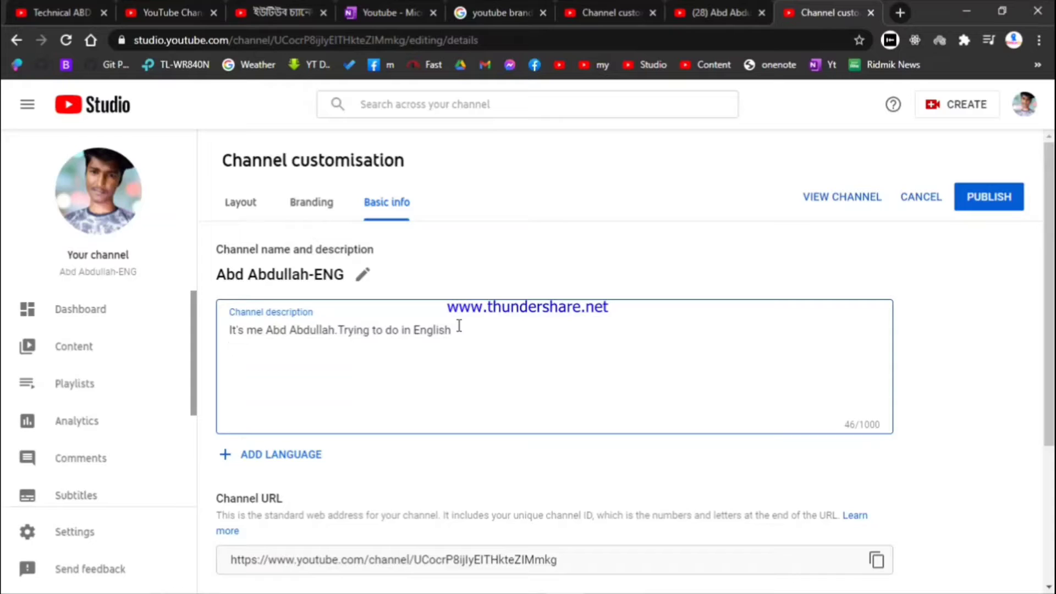
{"action": "left_click", "coordinate": [447, 359]}
{"action": "left_click", "coordinate": [420, 343]}
{"action": "scroll", "coordinate": [328, 313], "scroll_direction": "down", "scroll_amount": 3}
{"action": "scroll", "coordinate": [328, 314], "scroll_direction": "up", "scroll_amount": 3}
Start a channel translation with English as original language and Bangla as translation
{"action": "left_click", "coordinate": [309, 457]}
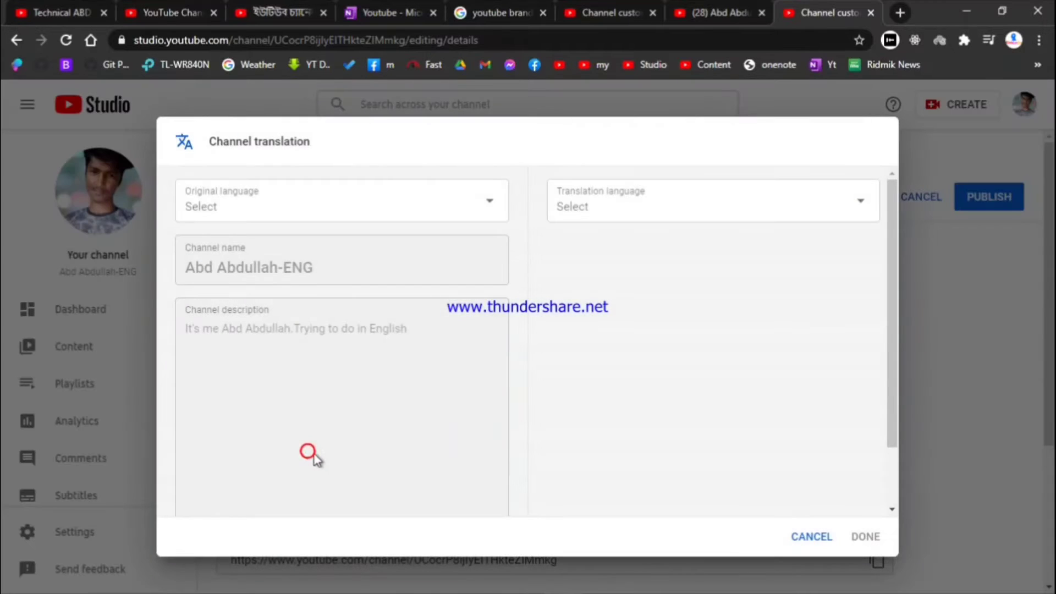
{"action": "left_click", "coordinate": [277, 220]}
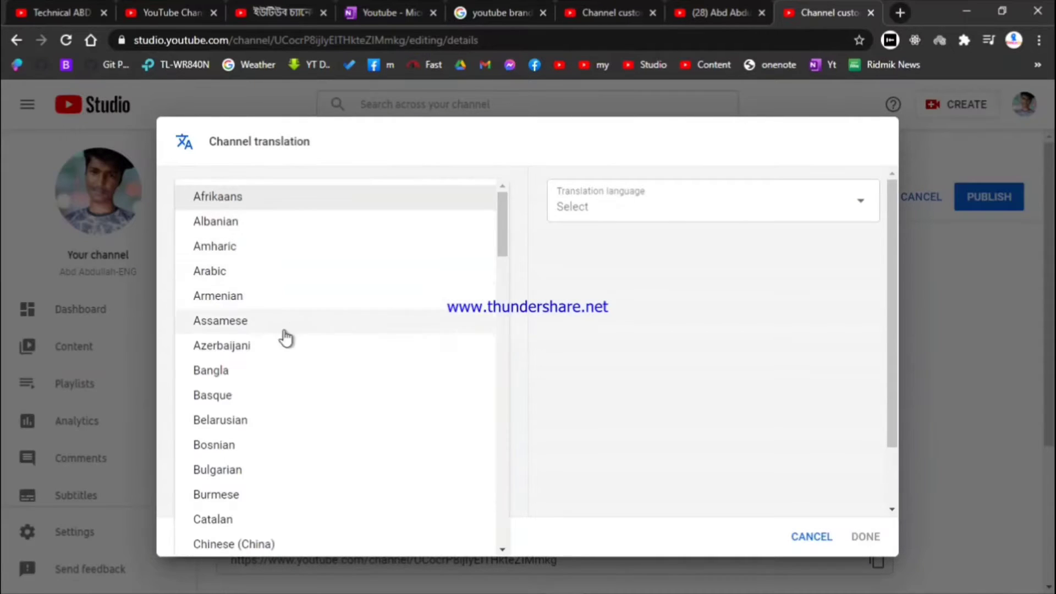
{"action": "scroll", "coordinate": [295, 422], "scroll_direction": "down", "scroll_amount": 1}
{"action": "scroll", "coordinate": [296, 423], "scroll_direction": "down", "scroll_amount": 6}
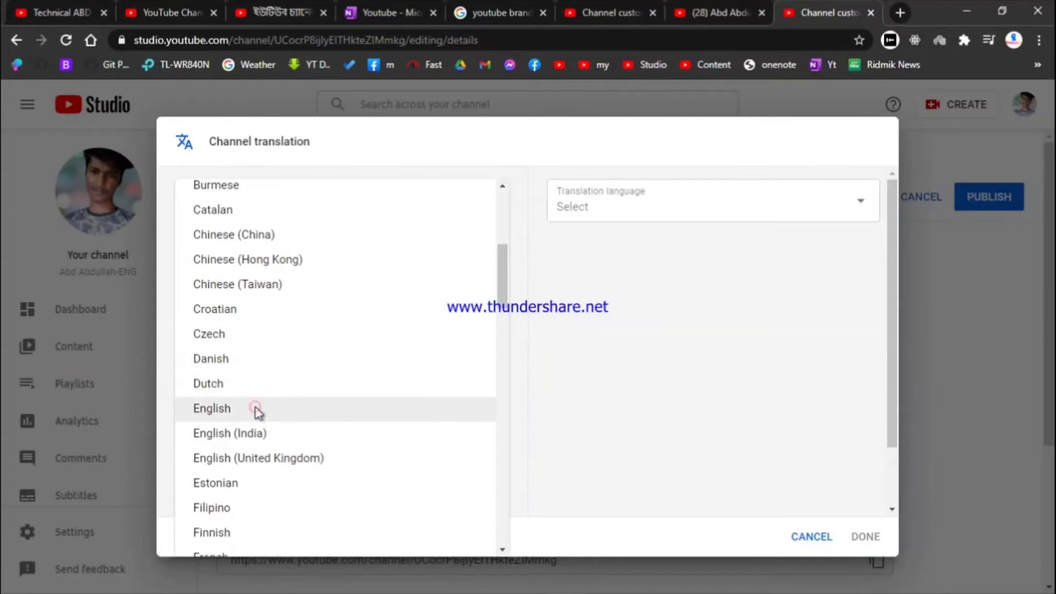
{"action": "left_click", "coordinate": [256, 409]}
{"action": "left_click", "coordinate": [731, 203]}
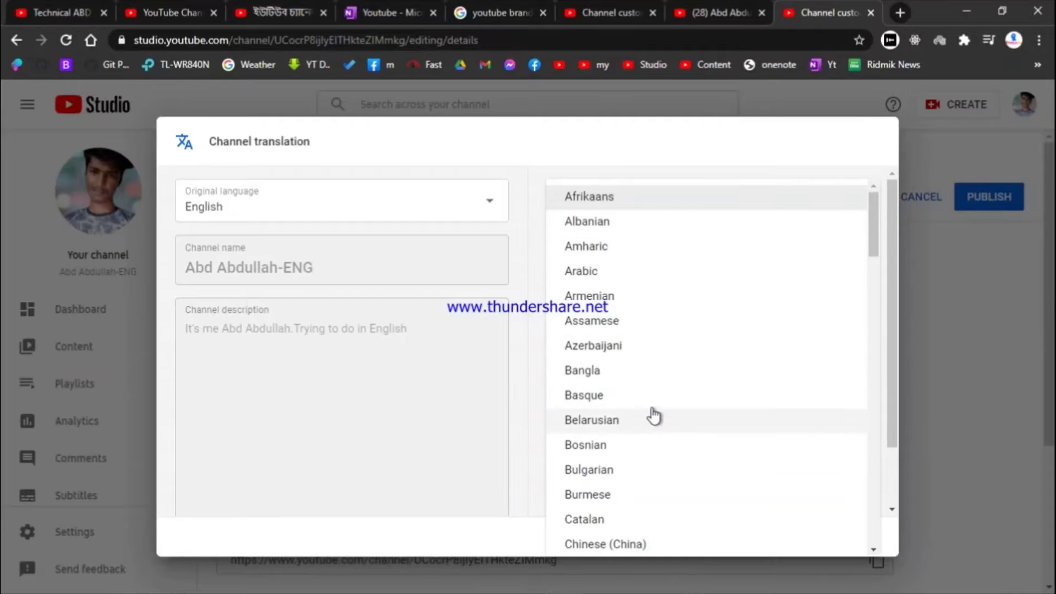
{"action": "scroll", "coordinate": [655, 417], "scroll_direction": "down", "scroll_amount": 2}
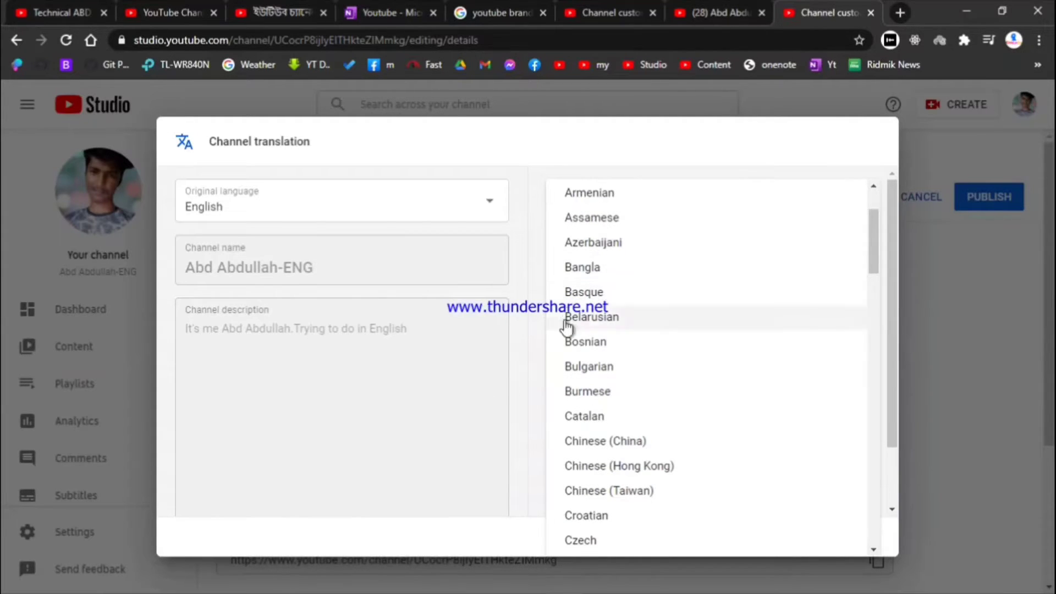
{"action": "left_click", "coordinate": [527, 300]}
{"action": "left_click", "coordinate": [627, 219]}
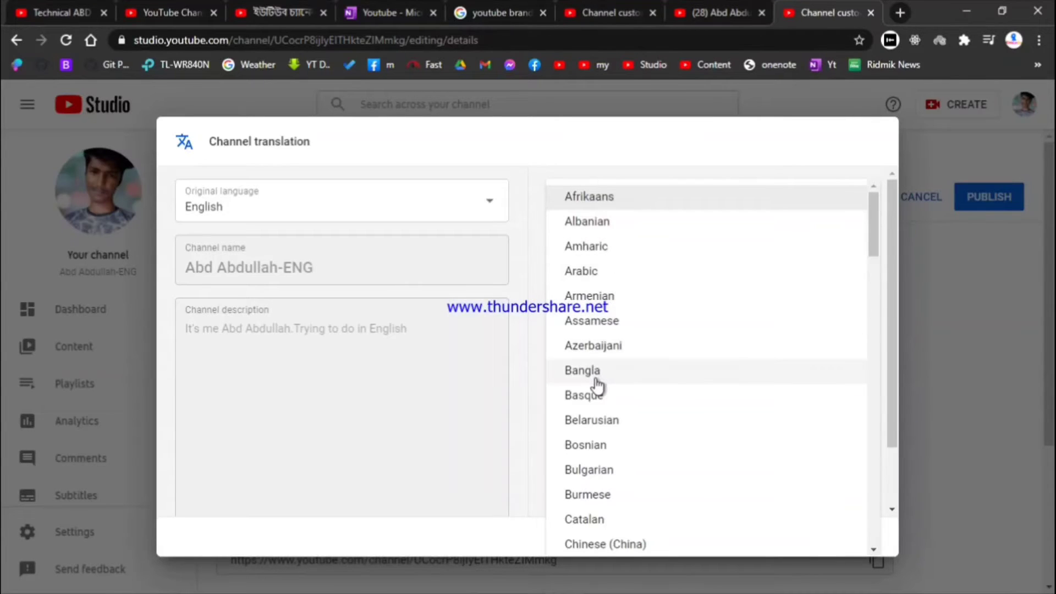
{"action": "left_click", "coordinate": [595, 379]}
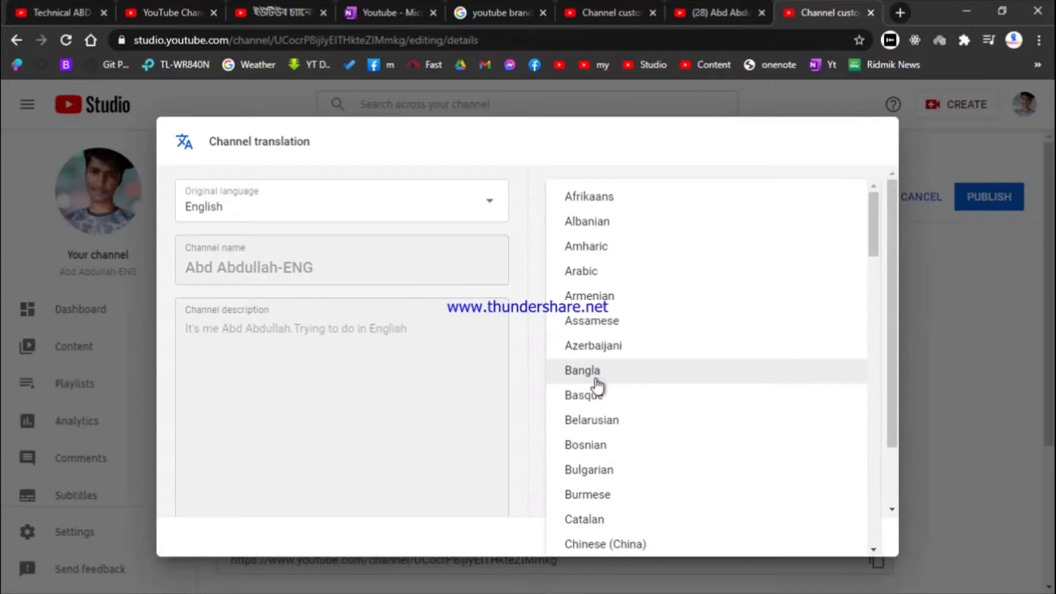
{"action": "mouse_move", "coordinate": [595, 379]}
{"action": "left_mouse_down"}
{"action": "mouse_move", "coordinate": [388, 309]}
{"action": "mouse_move", "coordinate": [596, 388]}
{"action": "left_mouse_up"}
{"action": "left_click", "coordinate": [588, 370]}
{"action": "left_click", "coordinate": [587, 372]}
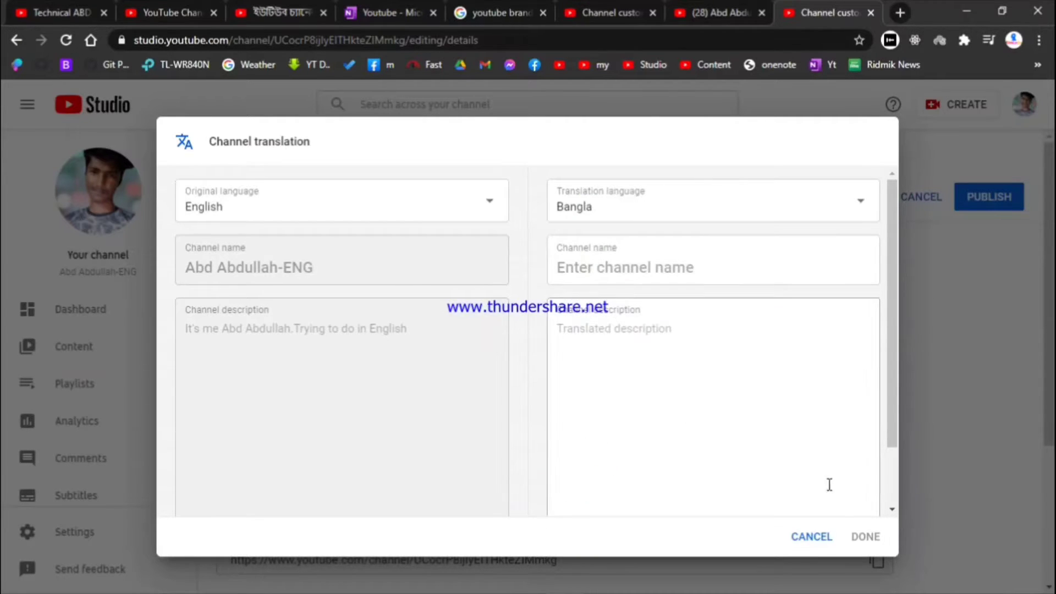
Type 'adb' as the translated channel name, then erase it
{"action": "left_click", "coordinate": [623, 262]}
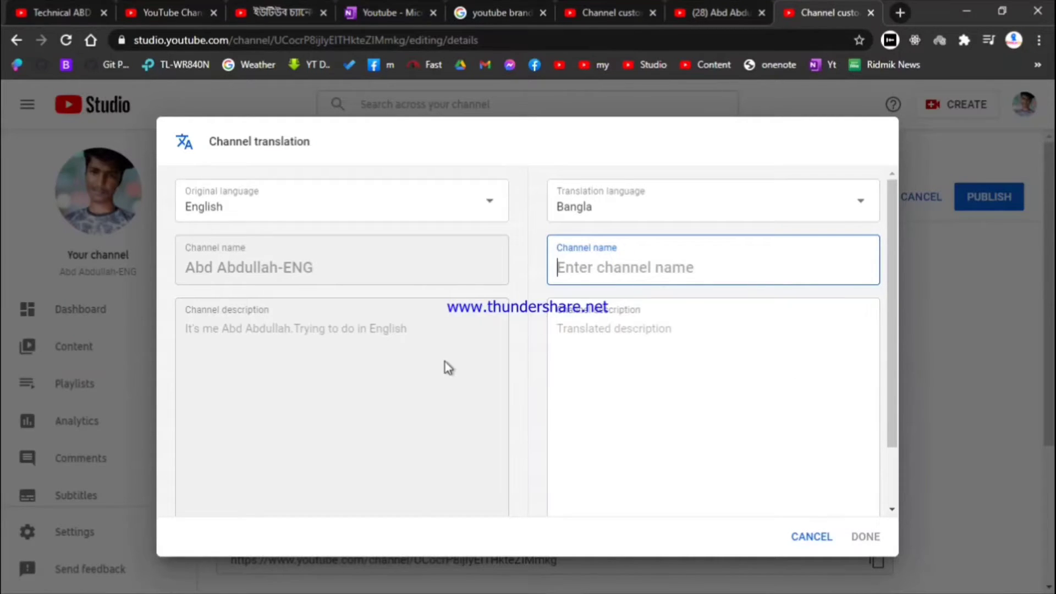
{"action": "left_click", "coordinate": [565, 353]}
{"action": "left_click", "coordinate": [367, 345]}
{"action": "scroll", "coordinate": [387, 318], "scroll_direction": "down", "scroll_amount": 3}
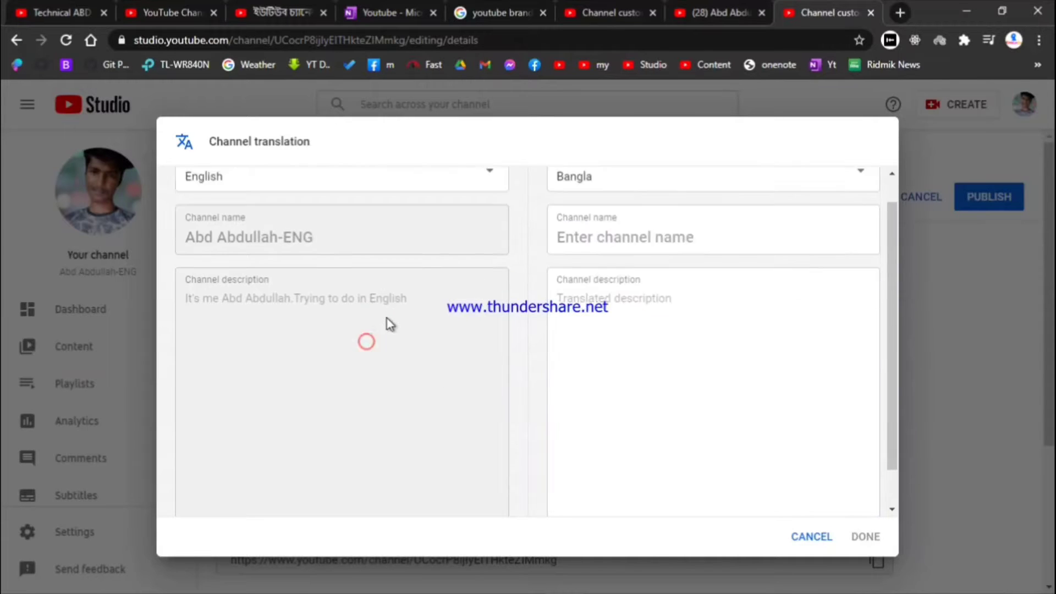
{"action": "scroll", "coordinate": [429, 312], "scroll_direction": "up", "scroll_amount": 3}
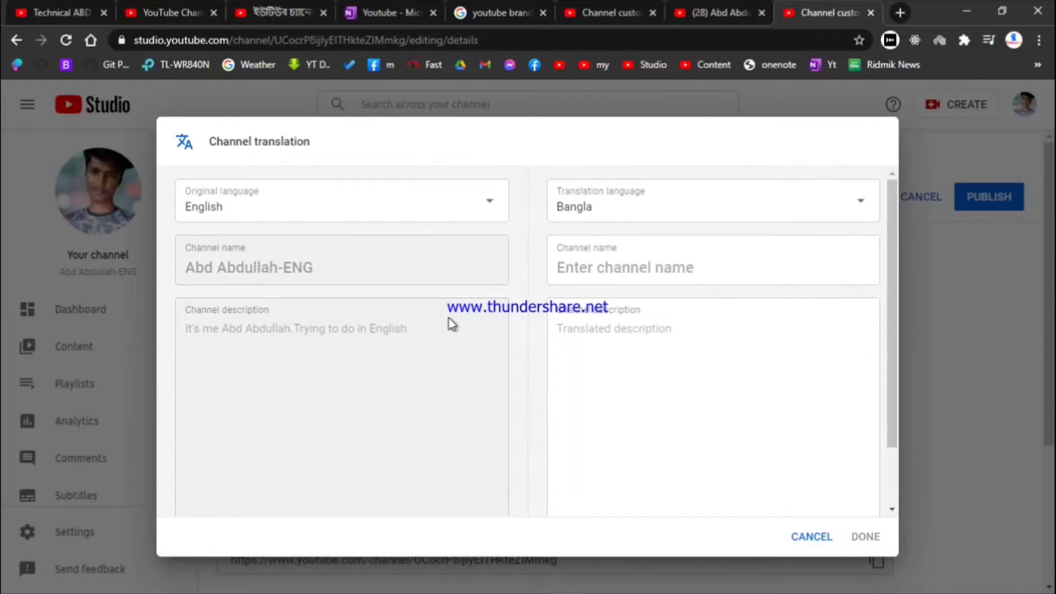
{"action": "left_click", "coordinate": [367, 336]}
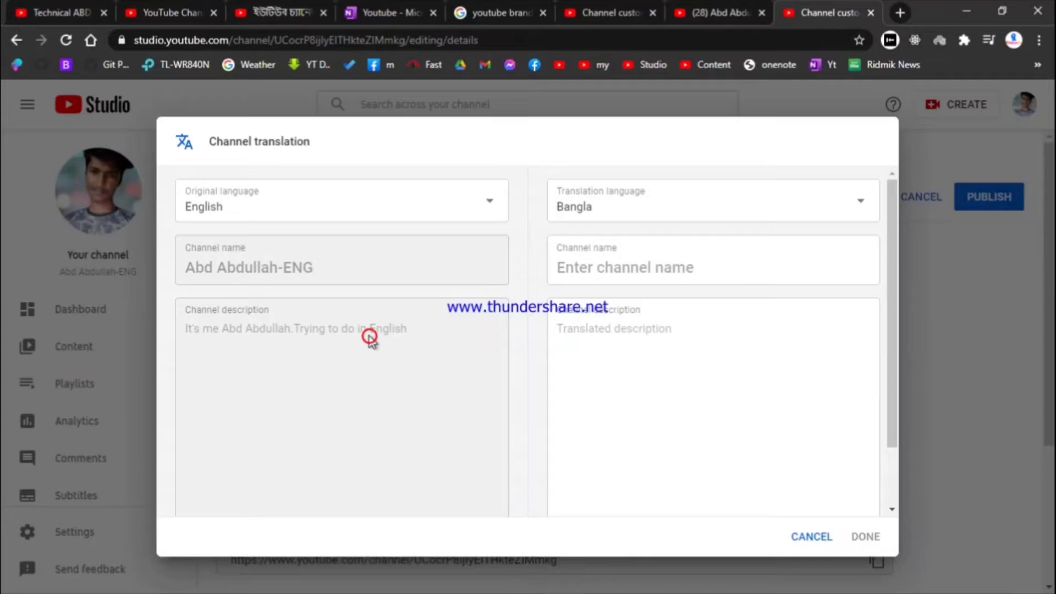
{"action": "left_click", "coordinate": [545, 345]}
{"action": "left_click", "coordinate": [603, 331]}
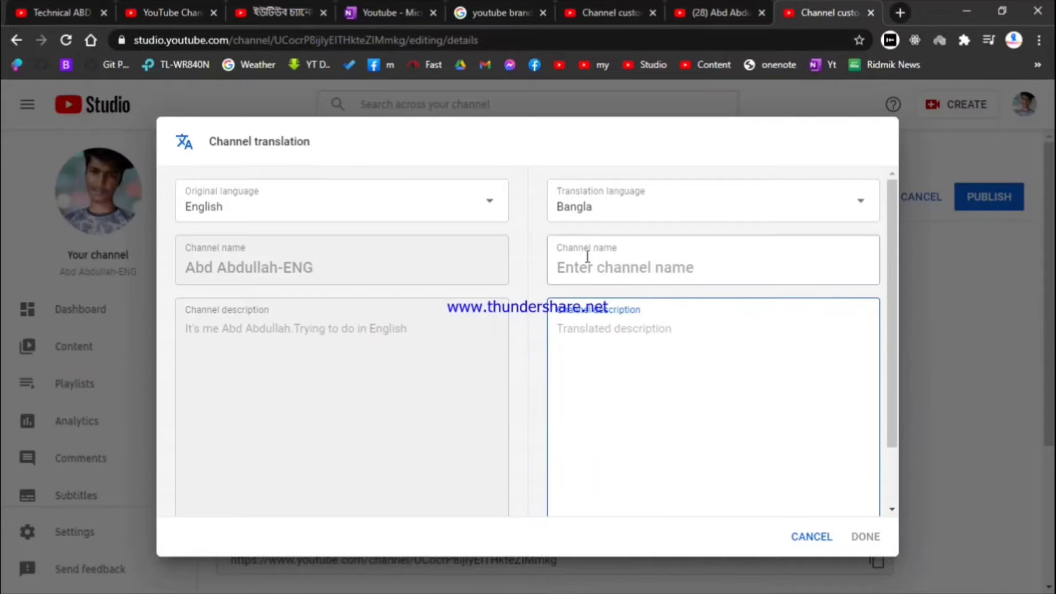
{"action": "left_click_drag", "start_coordinate": [586, 256], "coordinate": [556, 266]}
{"action": "left_click", "coordinate": [605, 269]}
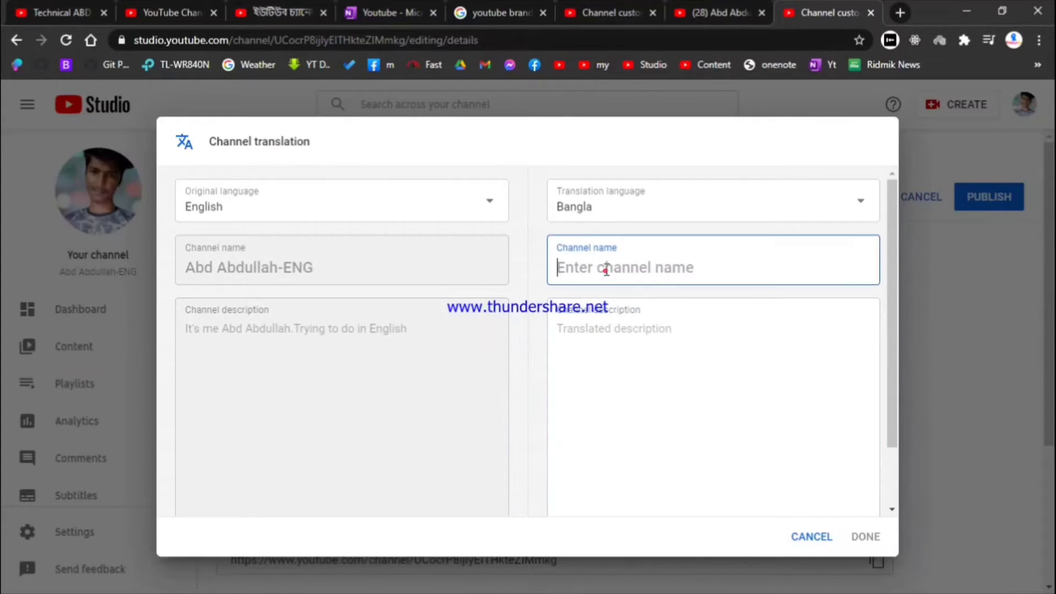
{"action": "type", "text": "a"}
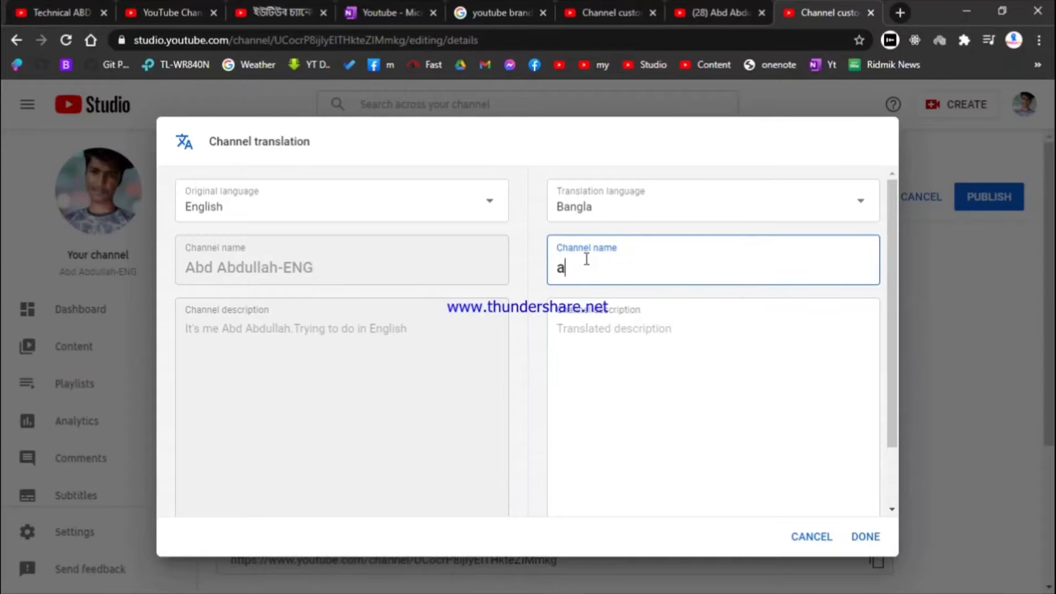
{"action": "type", "text": "db"}
{"action": "key", "text": "BackSpace"}
{"action": "key", "text": "BackSpace"}
{"action": "key", "text": "BackSpace"}
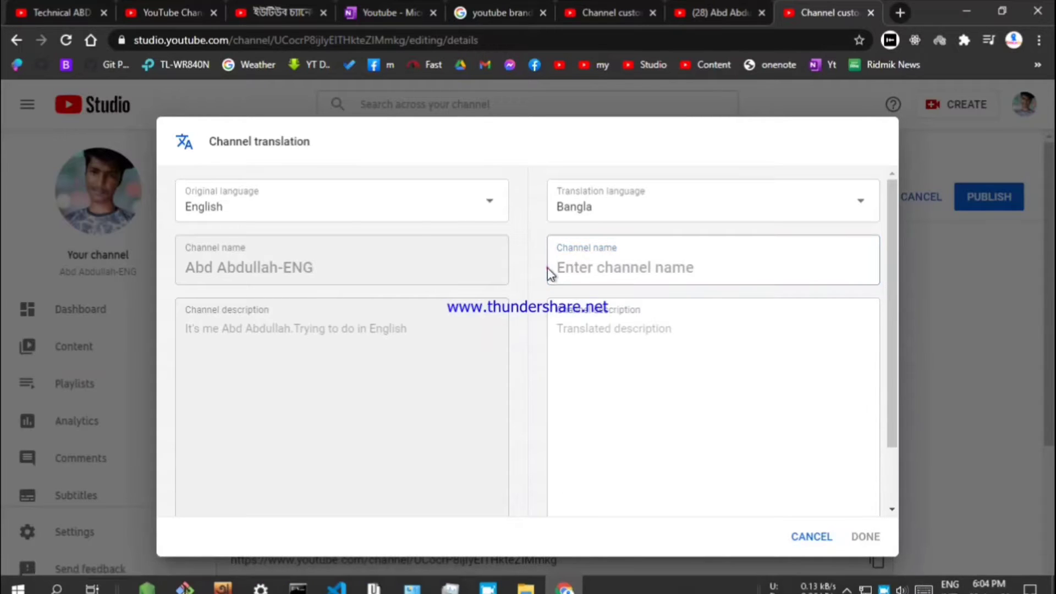
Cancel the Channel translation dialog without saving
{"action": "left_click_drag", "start_coordinate": [547, 266], "coordinate": [674, 388]}
{"action": "left_click", "coordinate": [642, 357]}
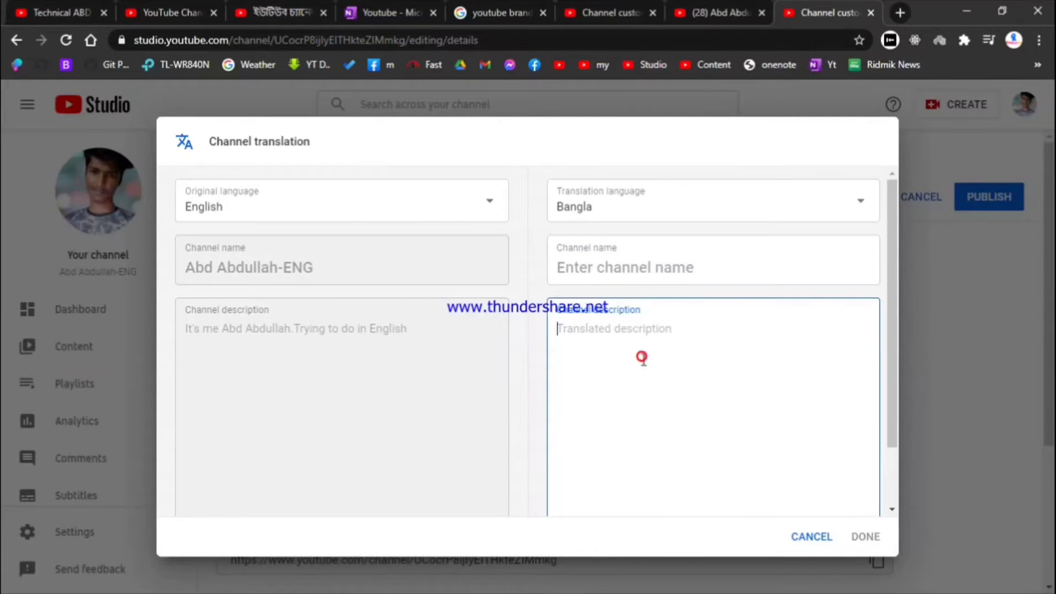
{"action": "left_click", "coordinate": [811, 536]}
{"action": "scroll", "coordinate": [468, 313], "scroll_direction": "down", "scroll_amount": 4}
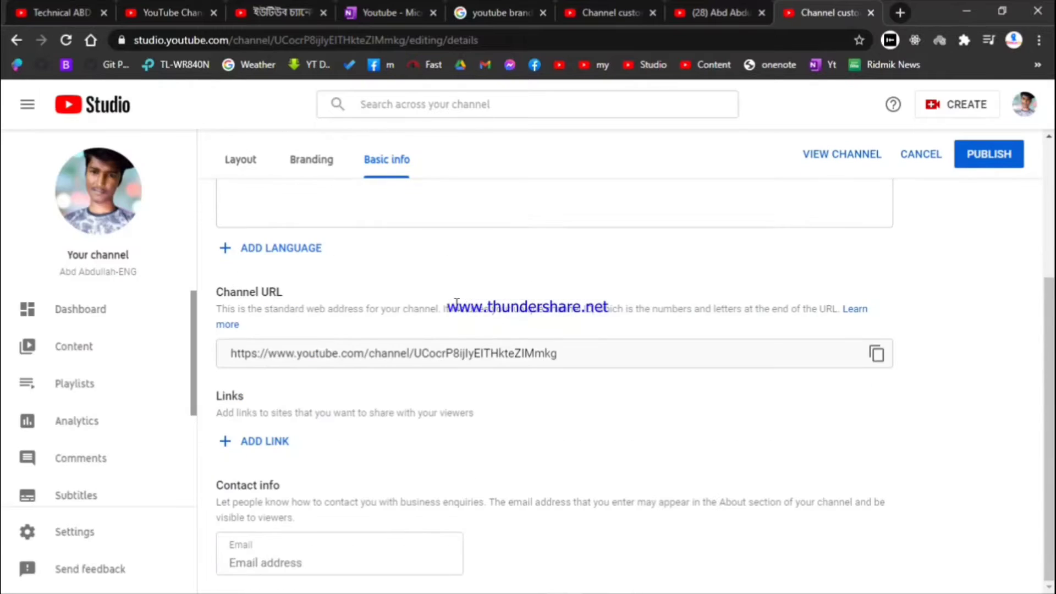
Add a new channel link entry below the channel URL
{"action": "scroll", "coordinate": [381, 294], "scroll_direction": "up", "scroll_amount": 2}
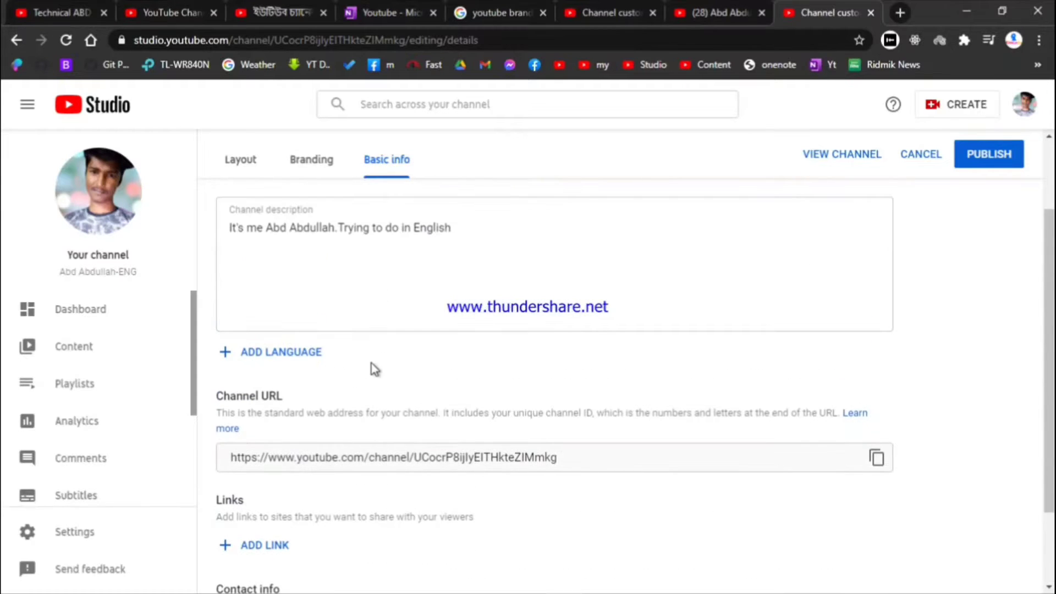
{"action": "scroll", "coordinate": [258, 414], "scroll_direction": "down", "scroll_amount": 2}
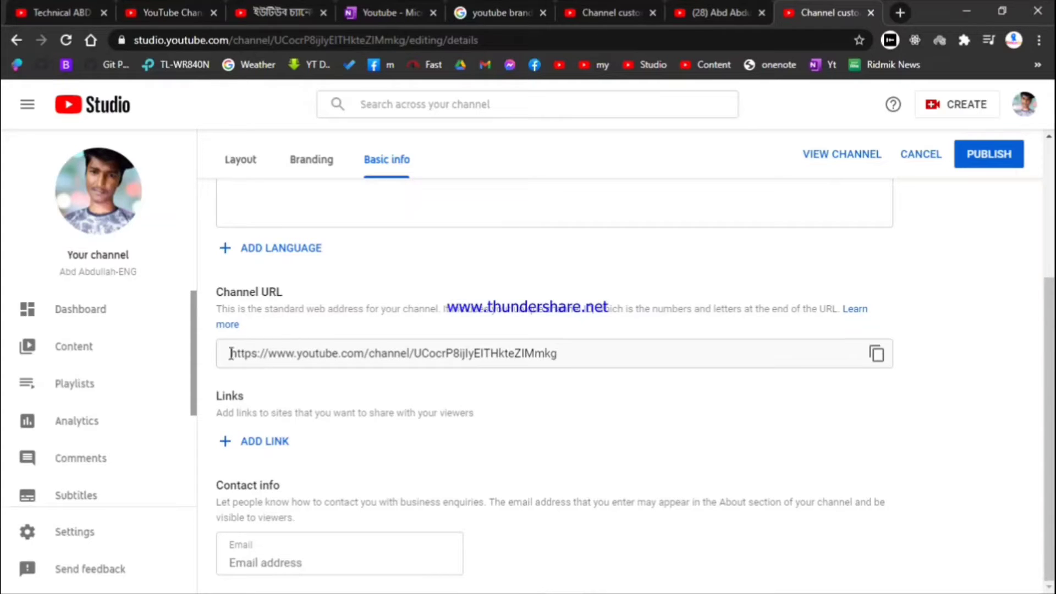
{"action": "left_click_drag", "start_coordinate": [231, 353], "coordinate": [359, 376]}
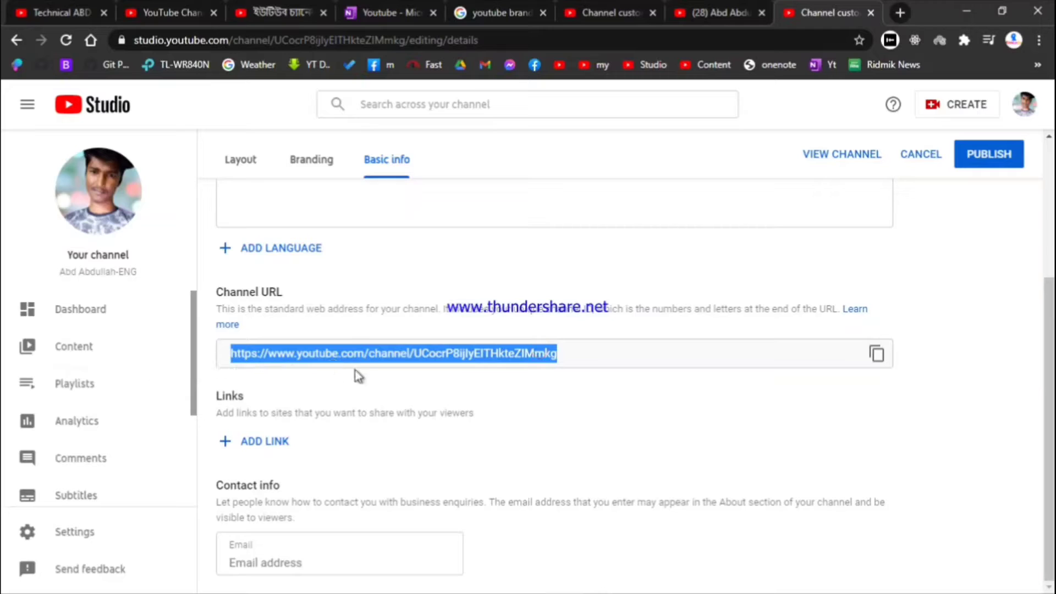
{"action": "left_click", "coordinate": [300, 387]}
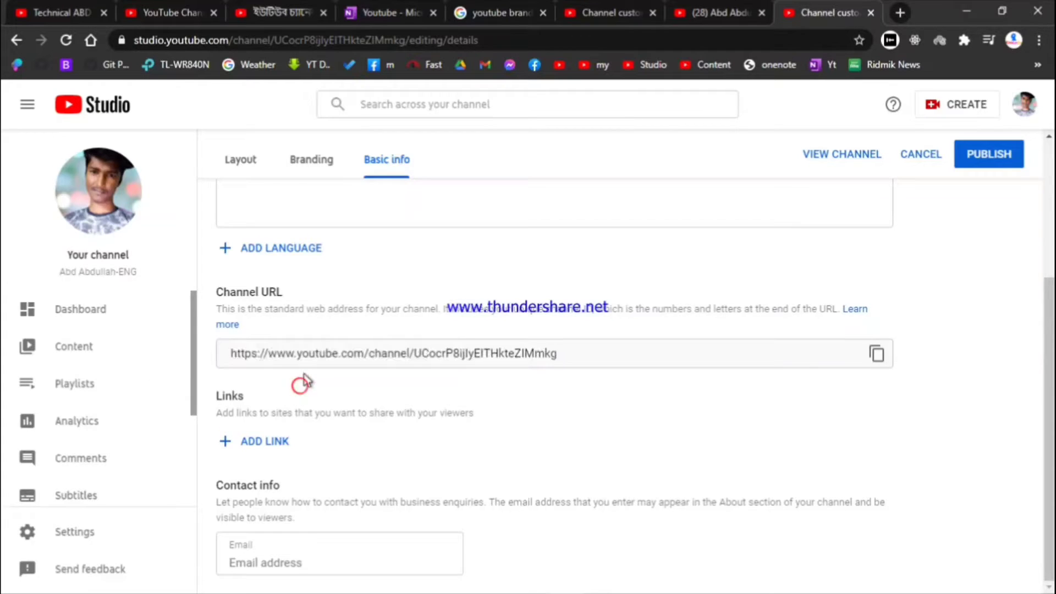
{"action": "left_click", "coordinate": [270, 442]}
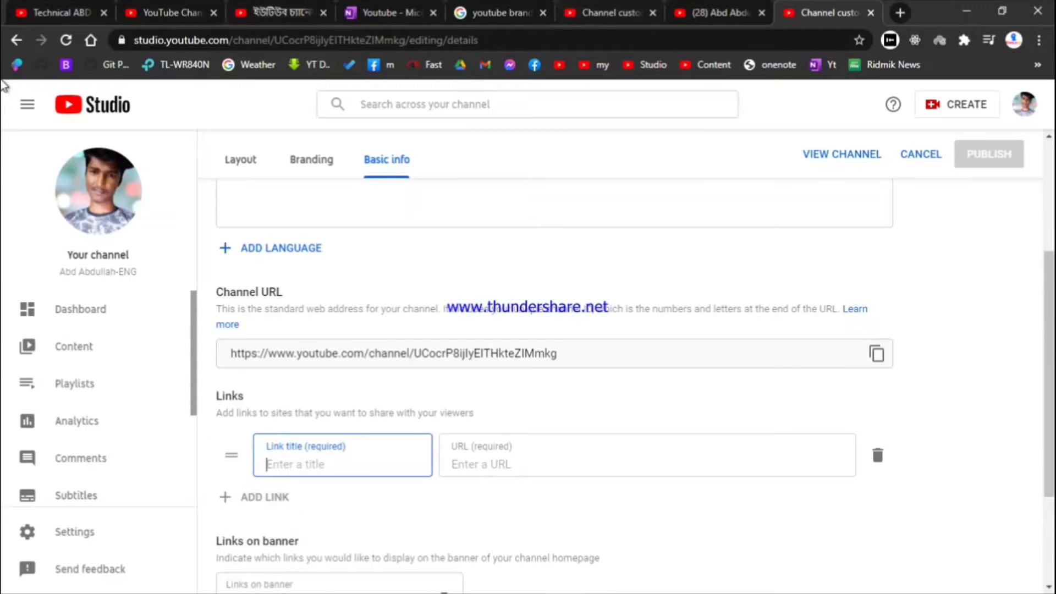
Check the Technical ABD channel page, then title the new link 'Fb'
{"action": "left_click", "coordinate": [59, 8]}
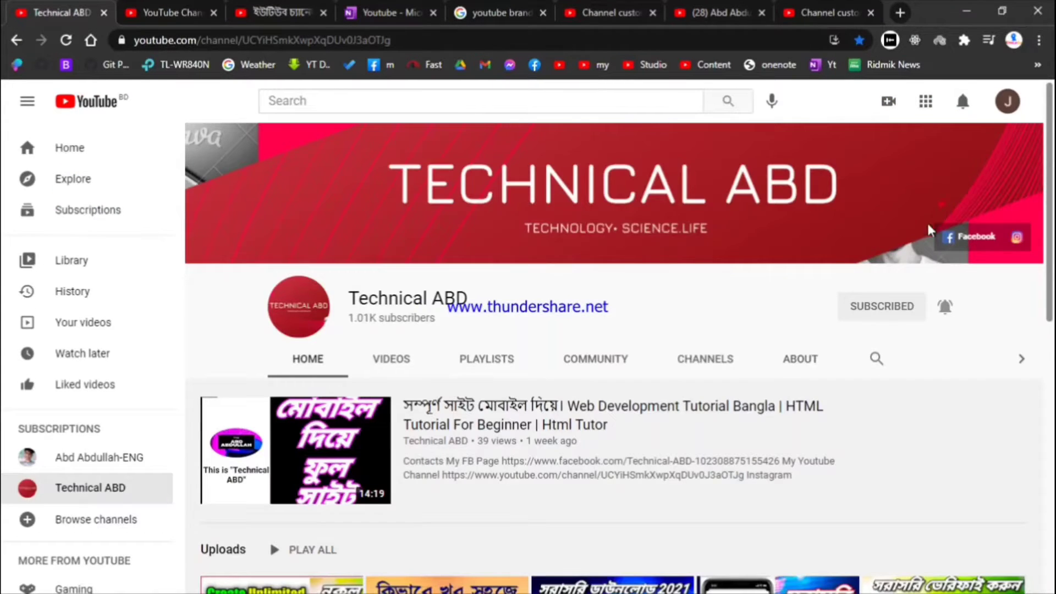
{"action": "left_click_drag", "start_coordinate": [1034, 240], "coordinate": [981, 232]}
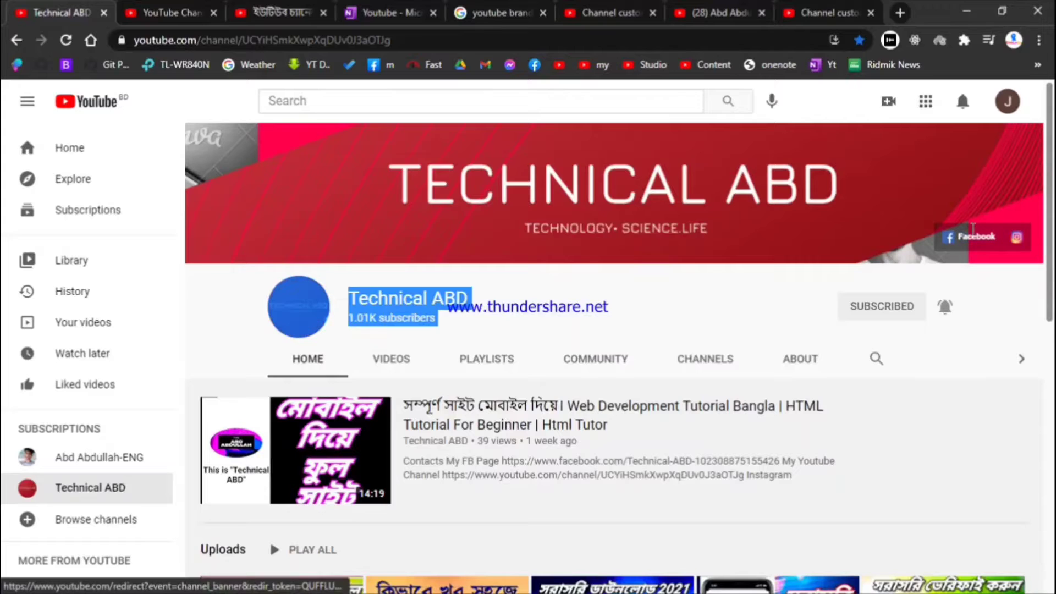
{"action": "left_click", "coordinate": [828, 7]}
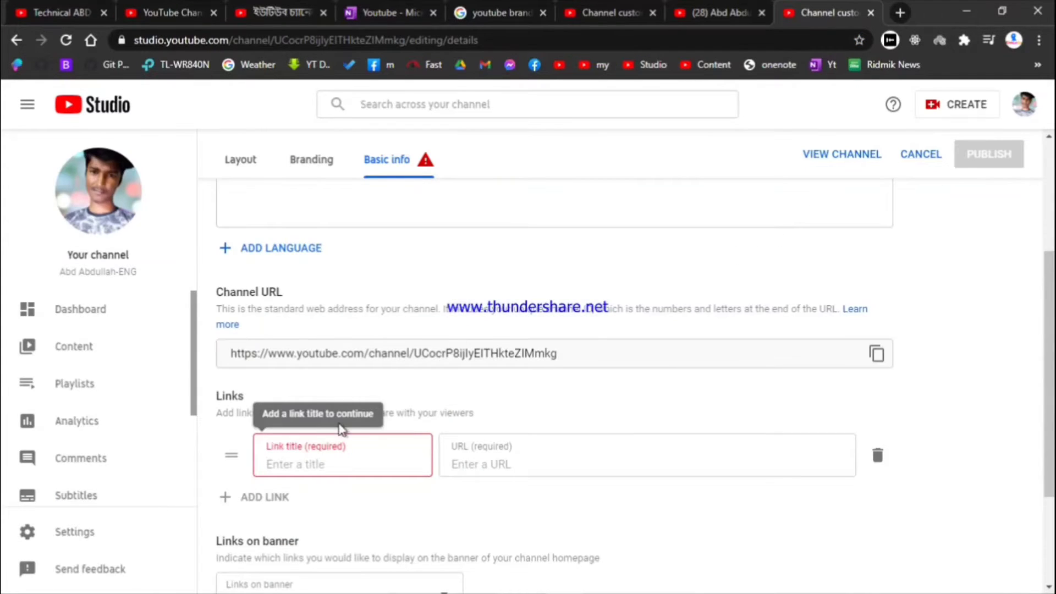
{"action": "left_click", "coordinate": [328, 447]}
{"action": "type", "text": "Fb"}
{"action": "left_click", "coordinate": [482, 447]}
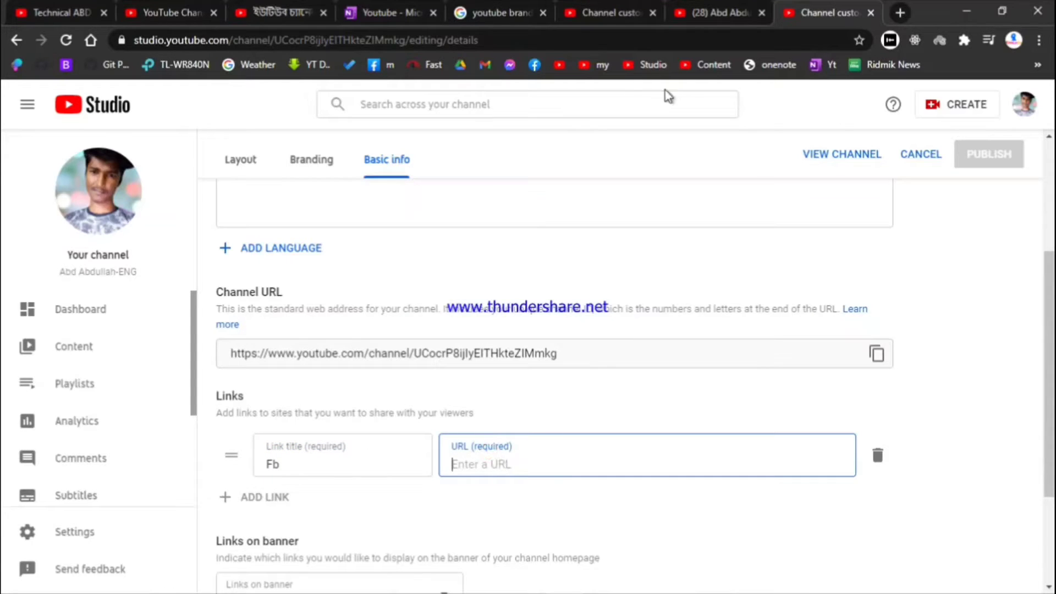
Open Facebook in a new tab and start the link URL with 'w'
{"action": "middle_click", "coordinate": [533, 66]}
{"action": "left_click", "coordinate": [835, 8]}
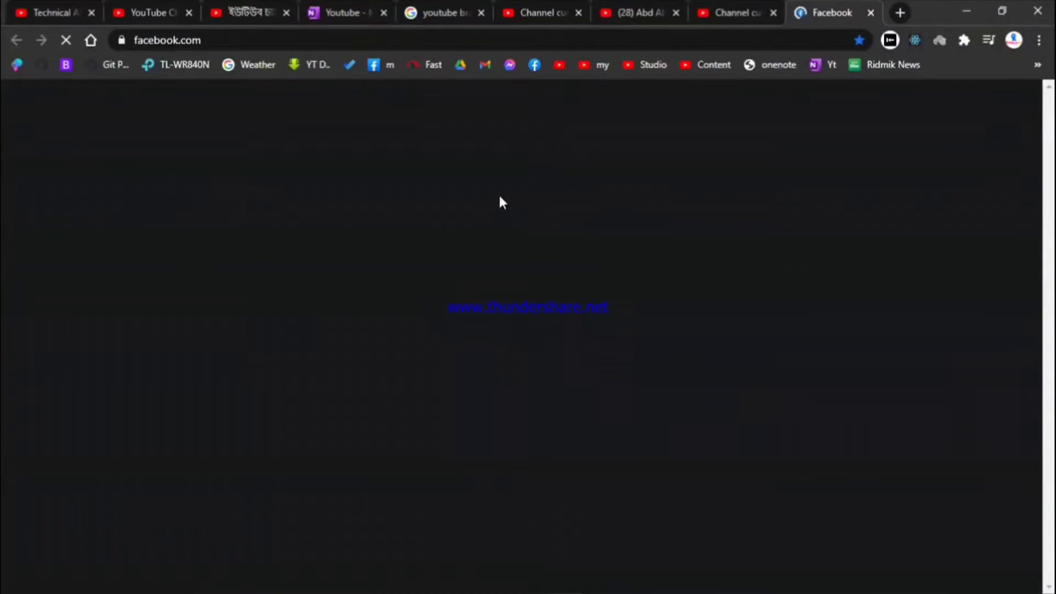
{"action": "key", "text": "ctrl+shift+Tab"}
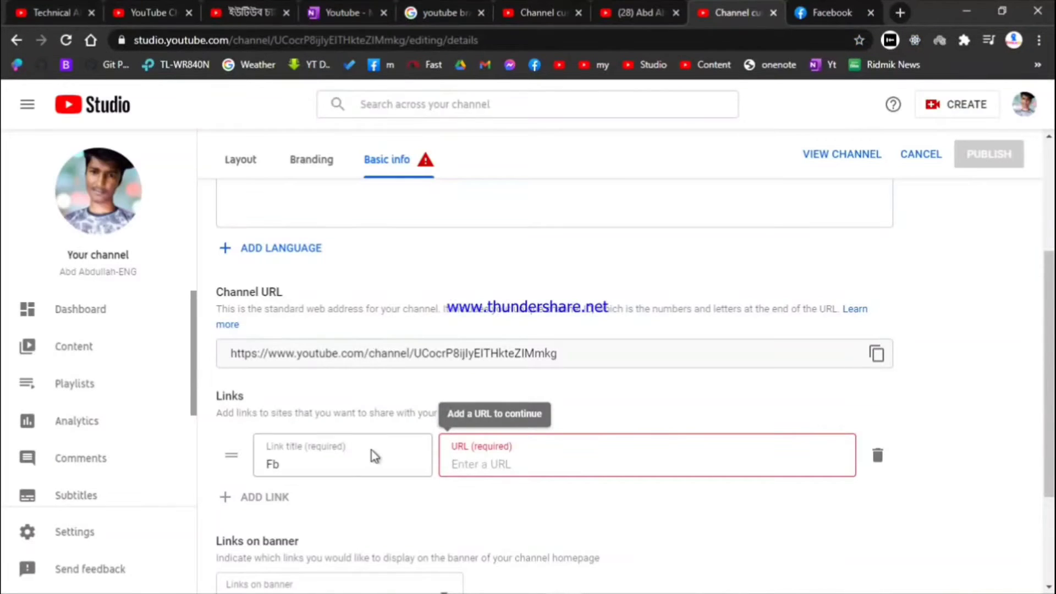
{"action": "type", "text": "www"}
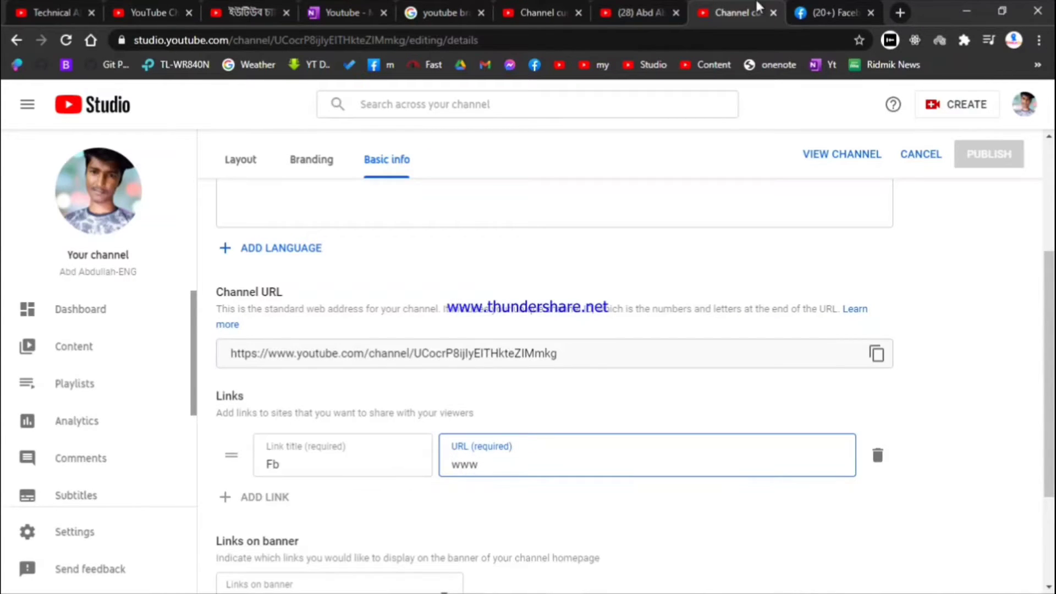
{"action": "left_click", "coordinate": [840, 20]}
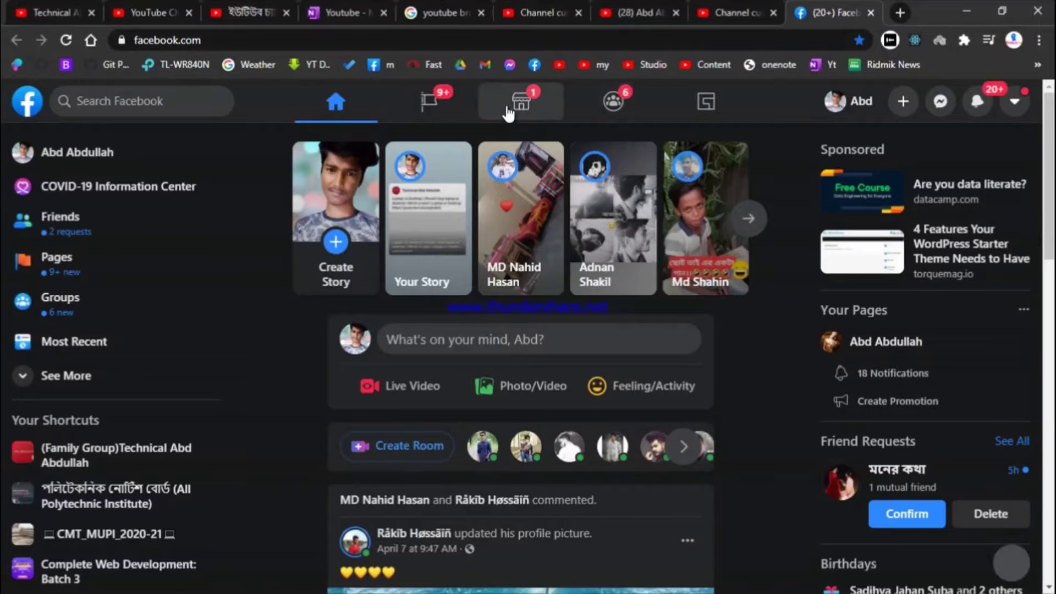
Open the Technical ABD Facebook page from Pages, select its address, and return to Studio
{"action": "left_click", "coordinate": [459, 104]}
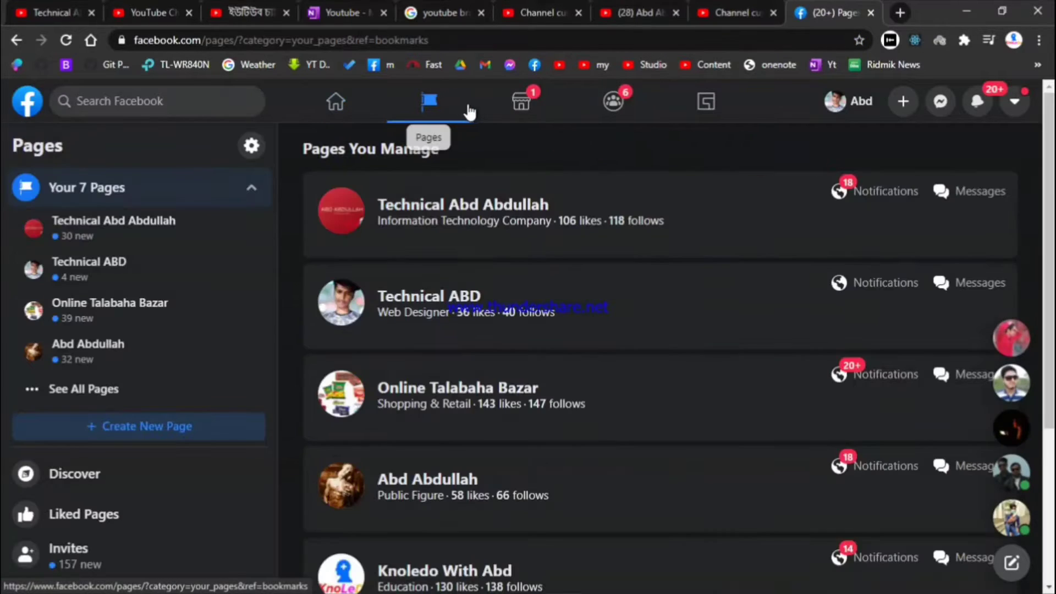
{"action": "left_click", "coordinate": [445, 300]}
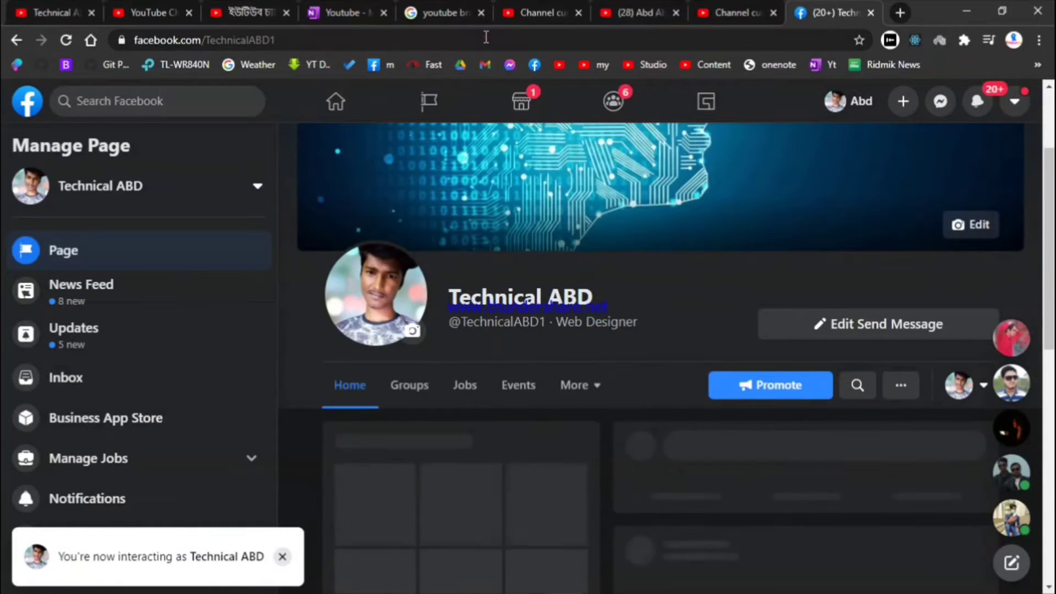
{"action": "left_click", "coordinate": [484, 38]}
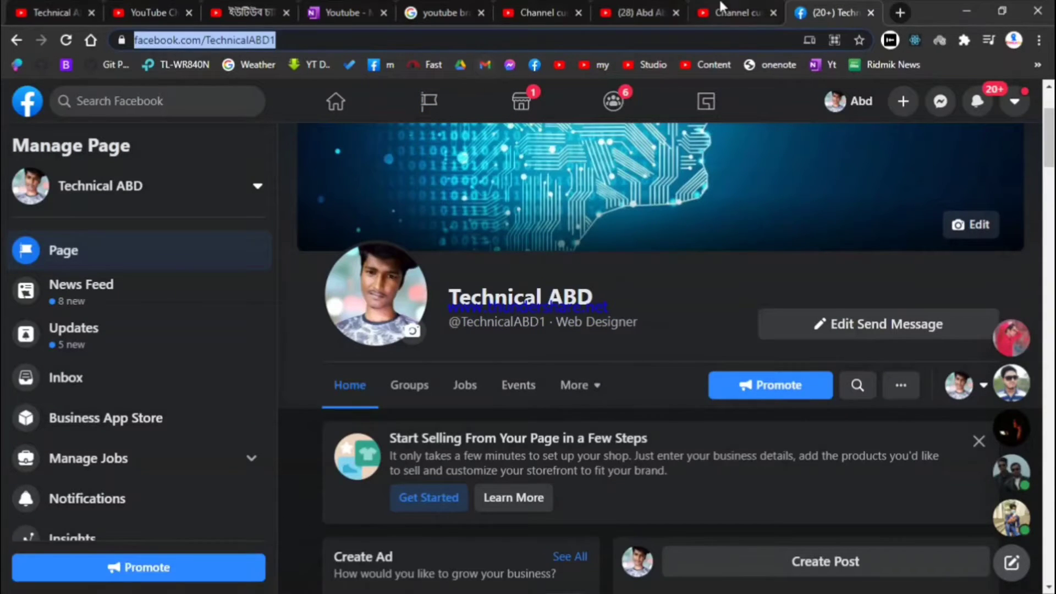
{"action": "left_click", "coordinate": [736, 12]}
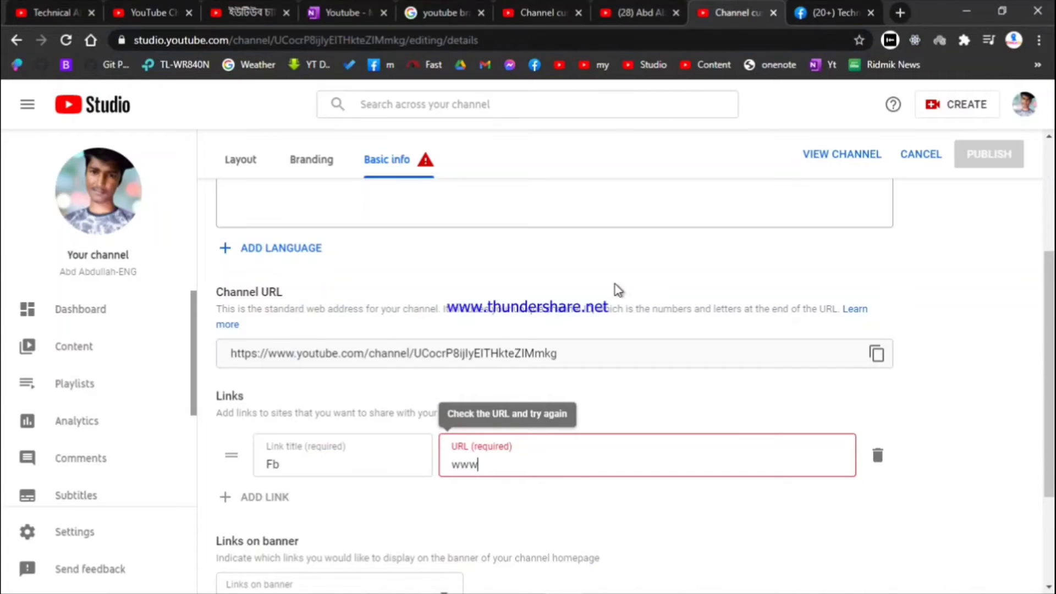
Clear the partial www text from the Fb link's URL field
{"action": "double_click", "coordinate": [541, 454]}
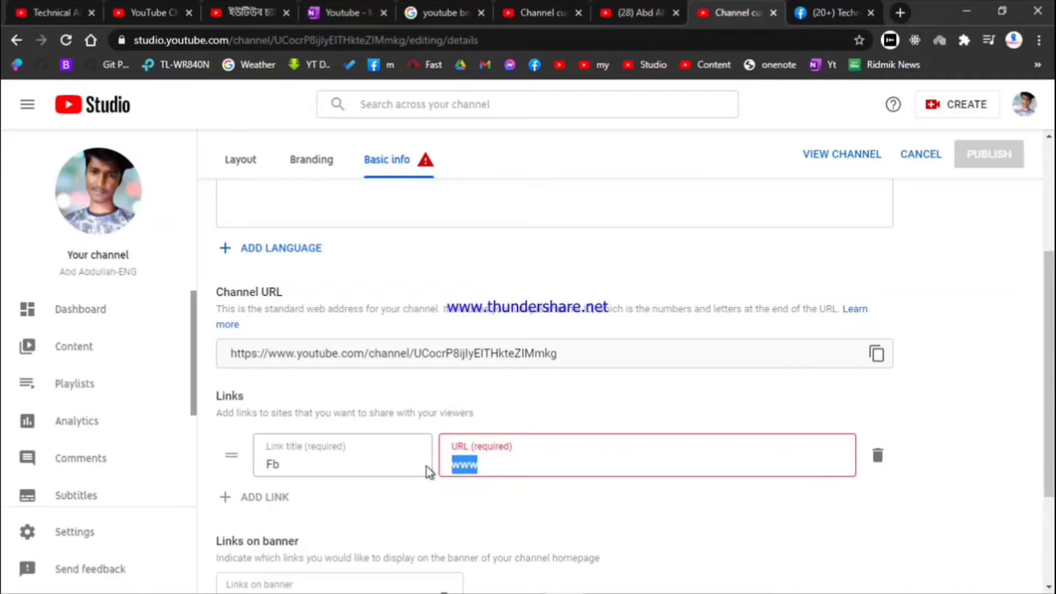
{"action": "left_click", "coordinate": [498, 467]}
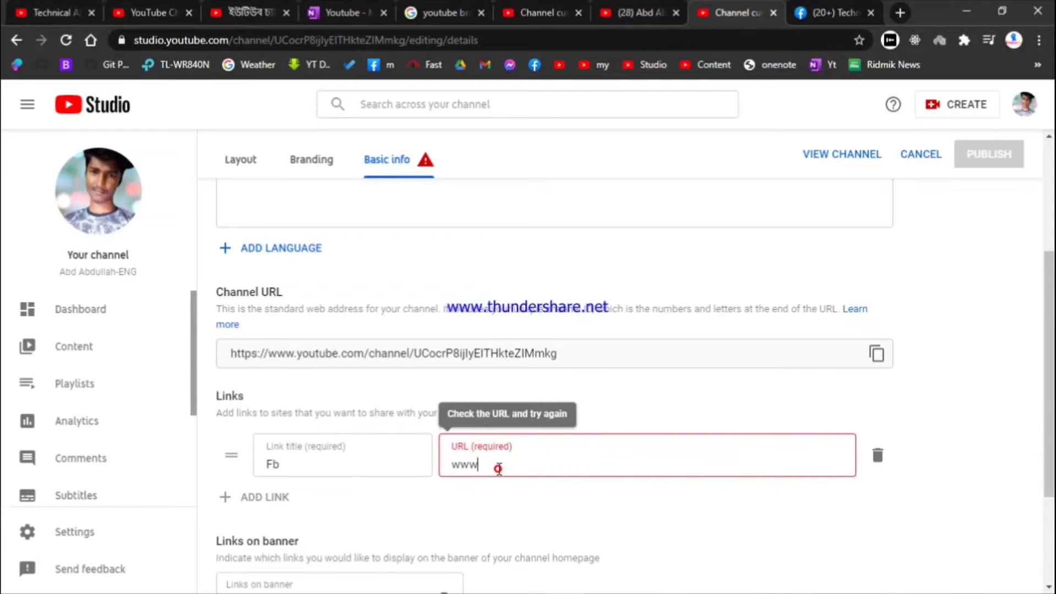
{"action": "left_click_drag", "start_coordinate": [498, 467], "coordinate": [426, 462]}
{"action": "key", "text": "Right"}
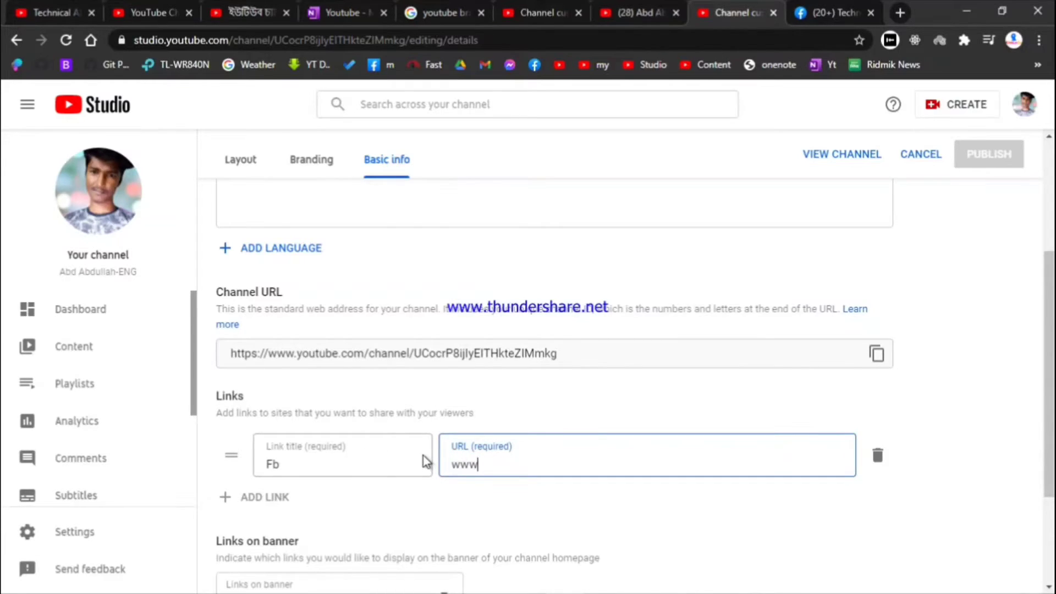
{"action": "left_click_drag", "start_coordinate": [492, 463], "coordinate": [391, 462]}
{"action": "type", "text": "www"}
{"action": "left_click_drag", "start_coordinate": [480, 462], "coordinate": [389, 457]}
{"action": "key", "text": "BackSpace"}
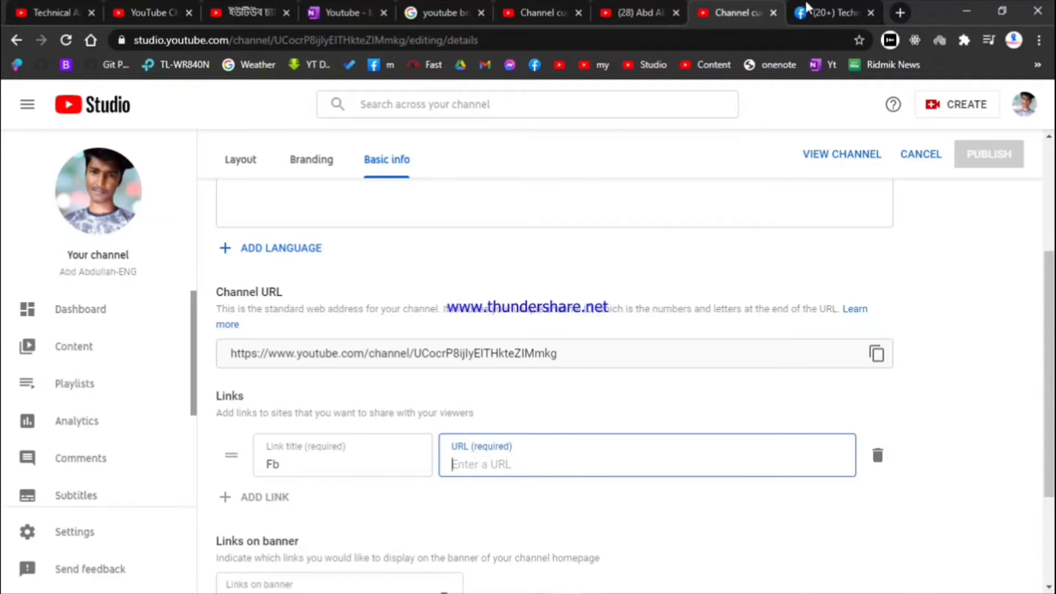
Copy the Technical ABD Facebook page address and paste it as the link URL
{"action": "left_click", "coordinate": [806, 7]}
{"action": "left_click", "coordinate": [639, 42]}
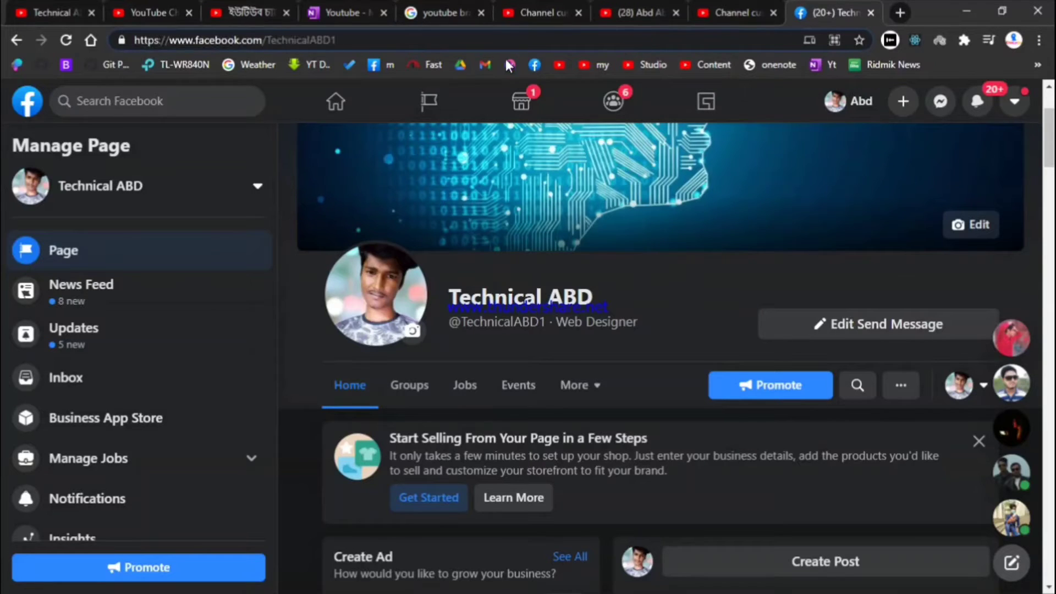
{"action": "key", "text": "ctrl+a"}
{"action": "key", "text": "ctrl+c"}
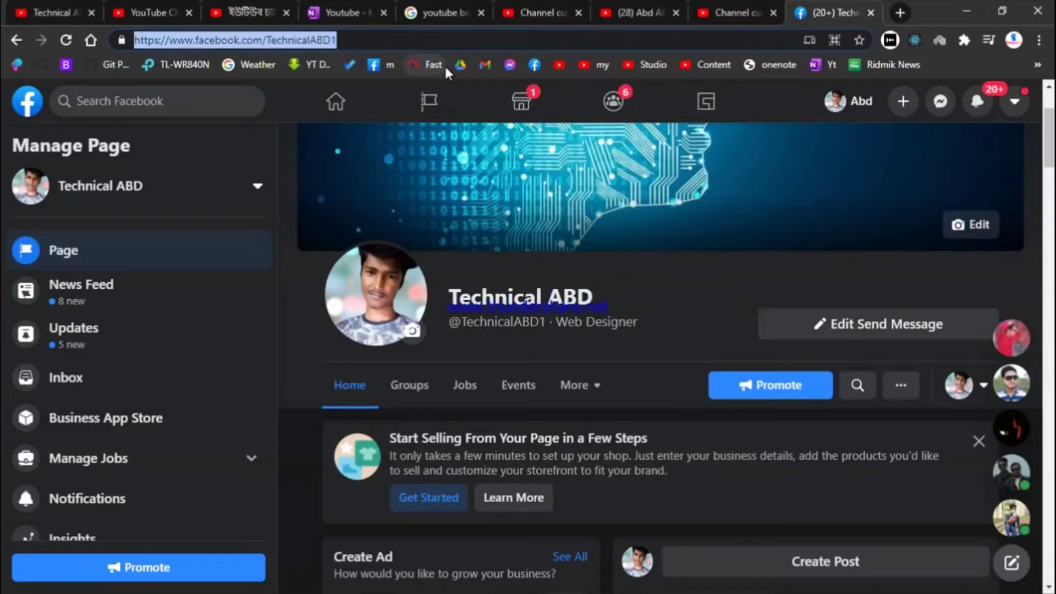
{"action": "left_click", "coordinate": [737, 10]}
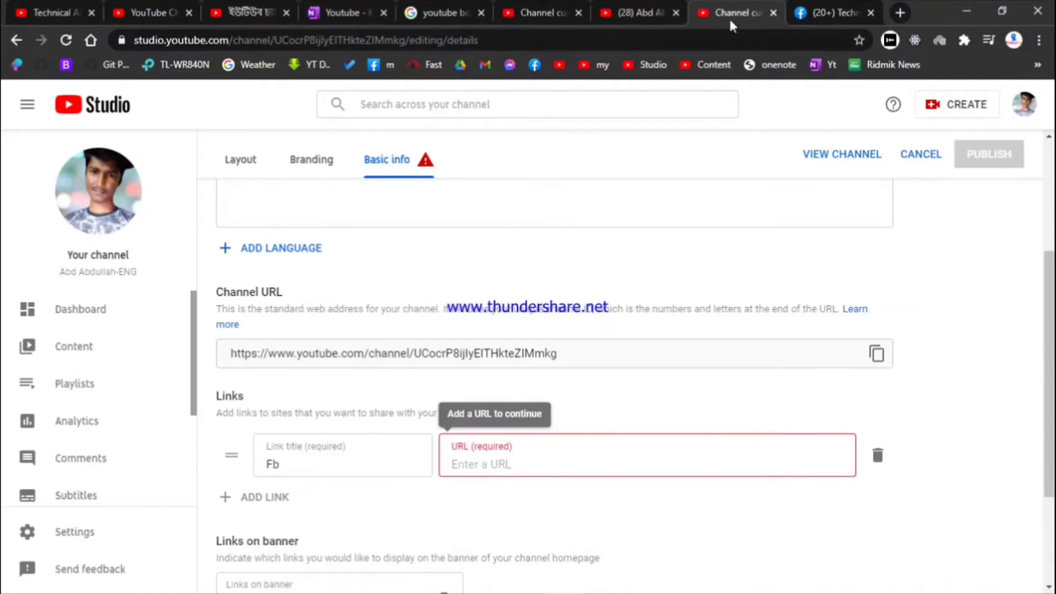
{"action": "left_click", "coordinate": [555, 461]}
{"action": "key", "text": "ctrl+v"}
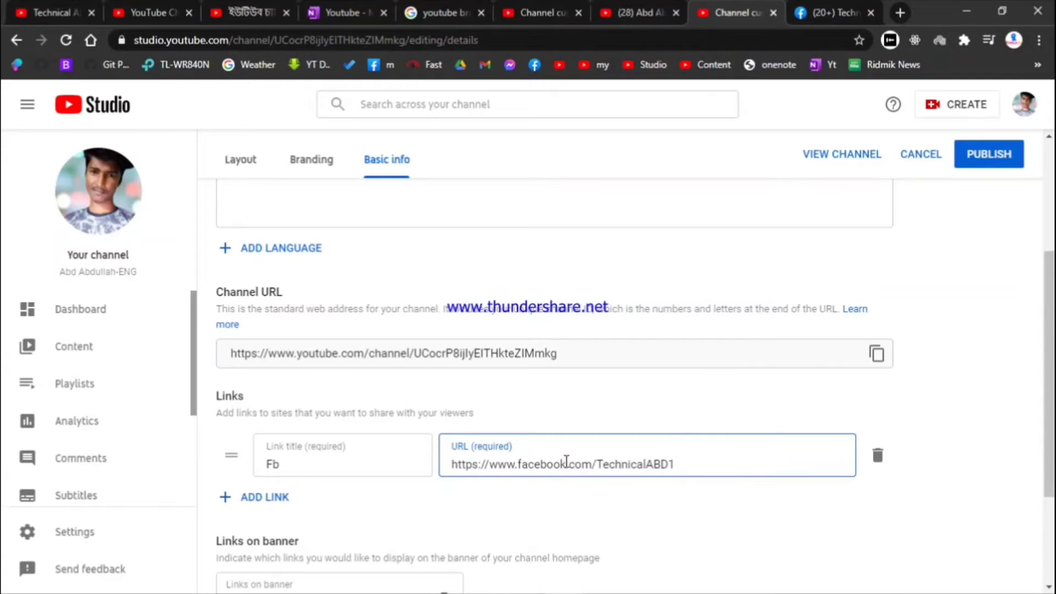
Rename the link title to FB, publish, and reload the public channel page
{"action": "left_click", "coordinate": [386, 461]}
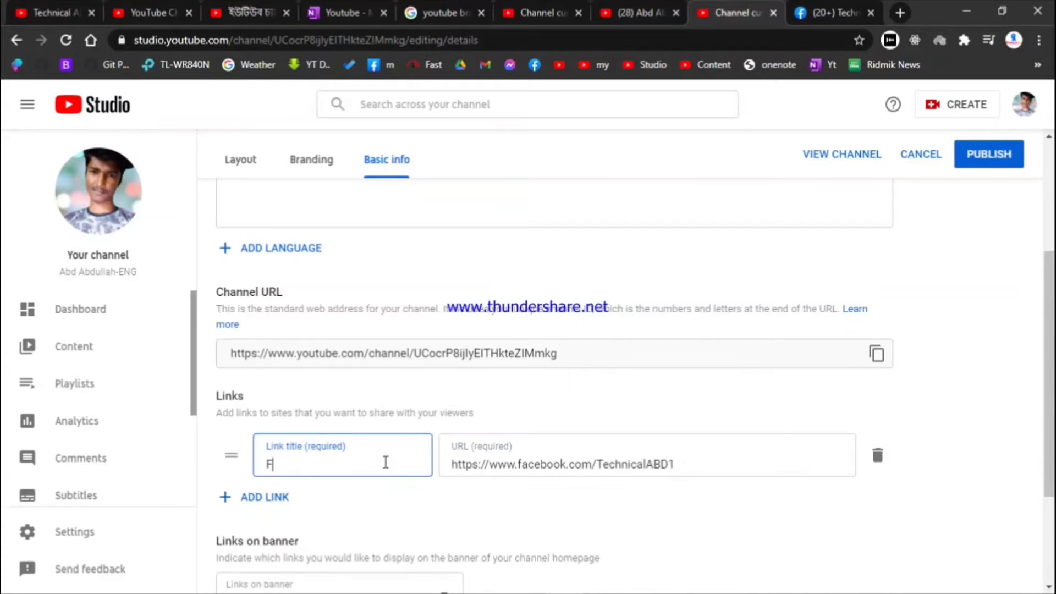
{"action": "left_click", "coordinate": [983, 157]}
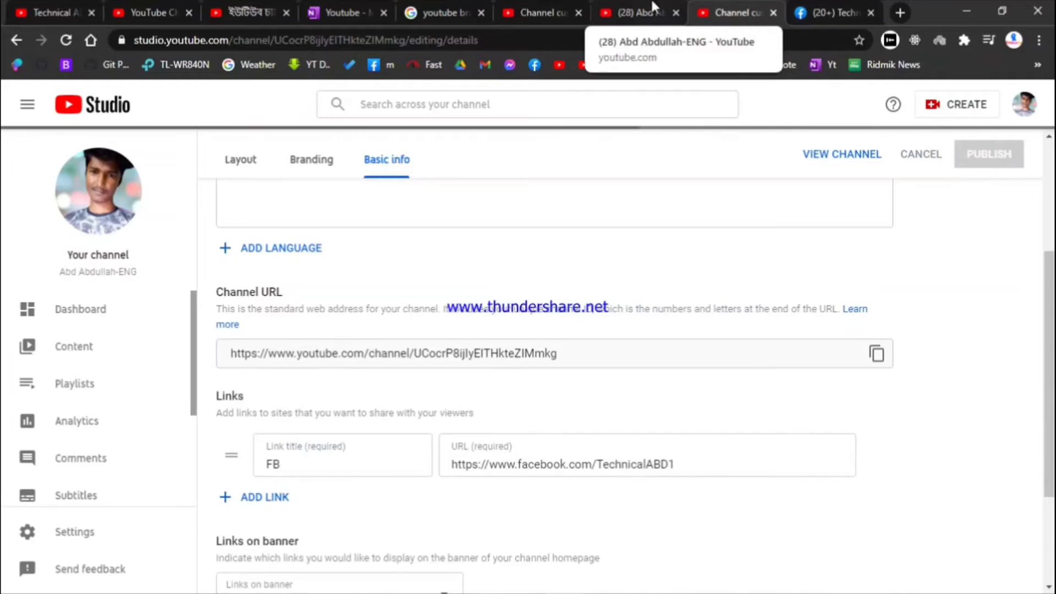
{"action": "left_click", "coordinate": [638, 12]}
{"action": "left_click", "coordinate": [72, 41]}
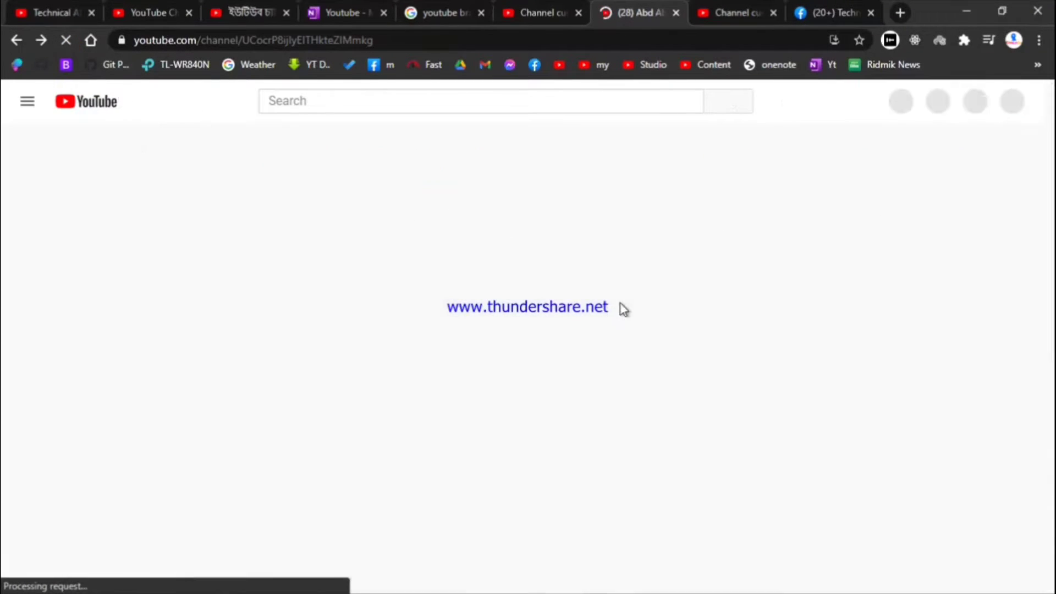
Verify the FB link on the channel's About tab, then return to Studio's Basic info
{"action": "left_click", "coordinate": [797, 219]}
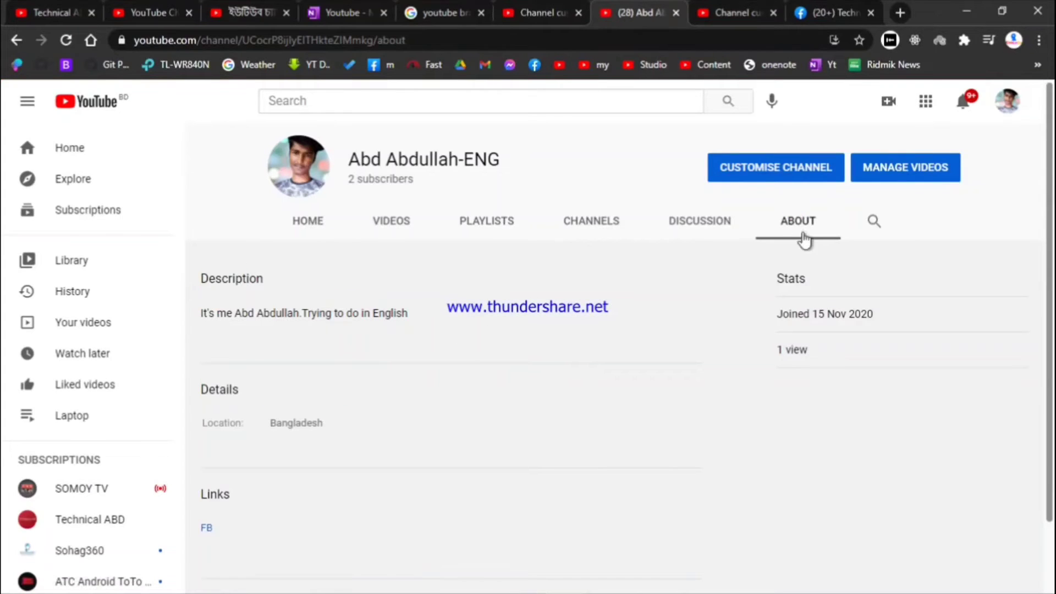
{"action": "scroll", "coordinate": [324, 371], "scroll_direction": "down", "scroll_amount": 1}
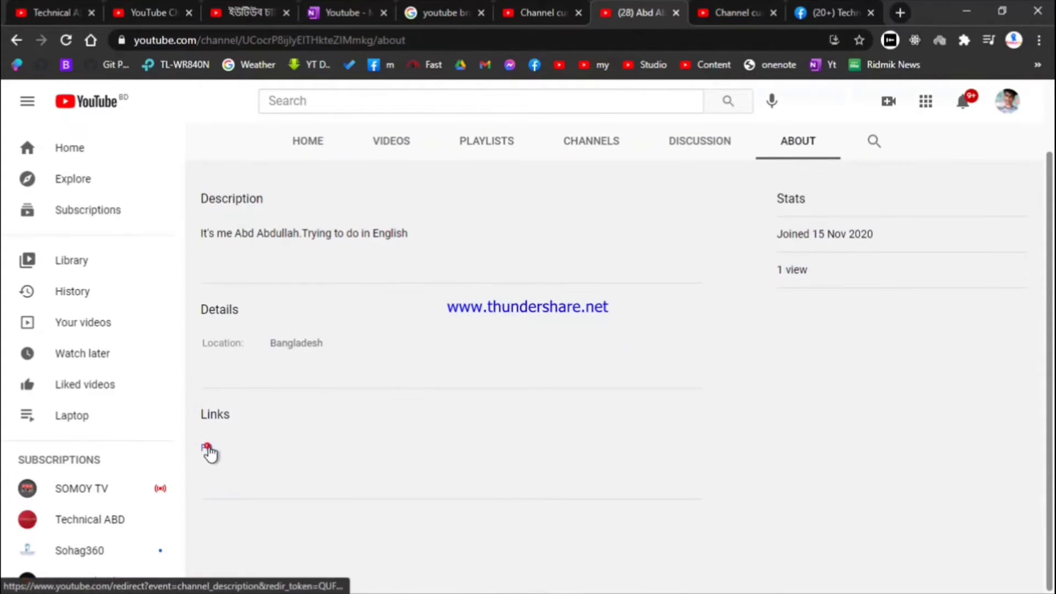
{"action": "scroll", "coordinate": [325, 396], "scroll_direction": "up", "scroll_amount": 1}
{"action": "left_click", "coordinate": [316, 225]}
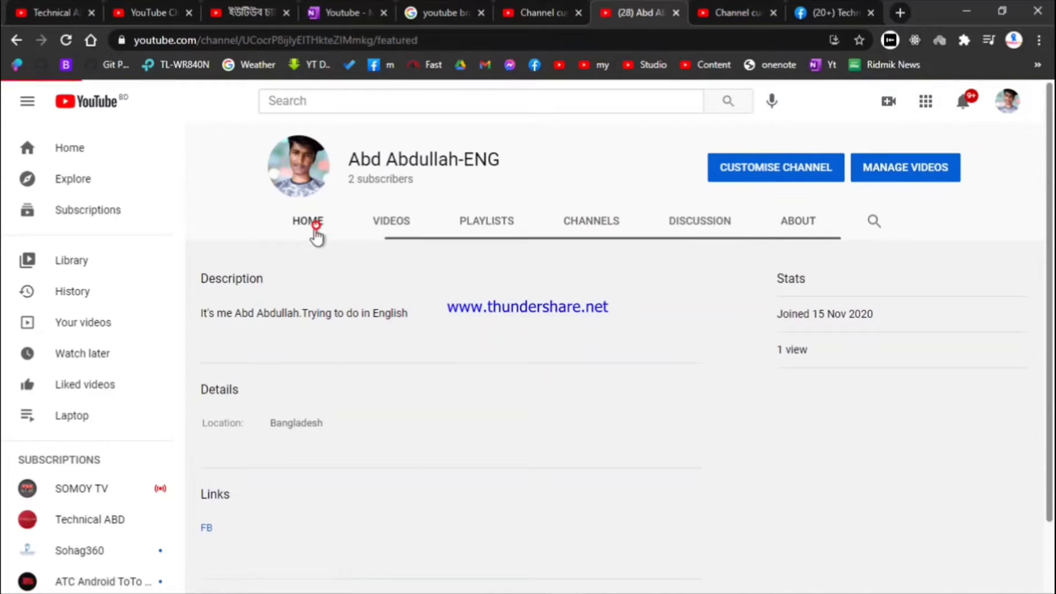
{"action": "left_click", "coordinate": [801, 11]}
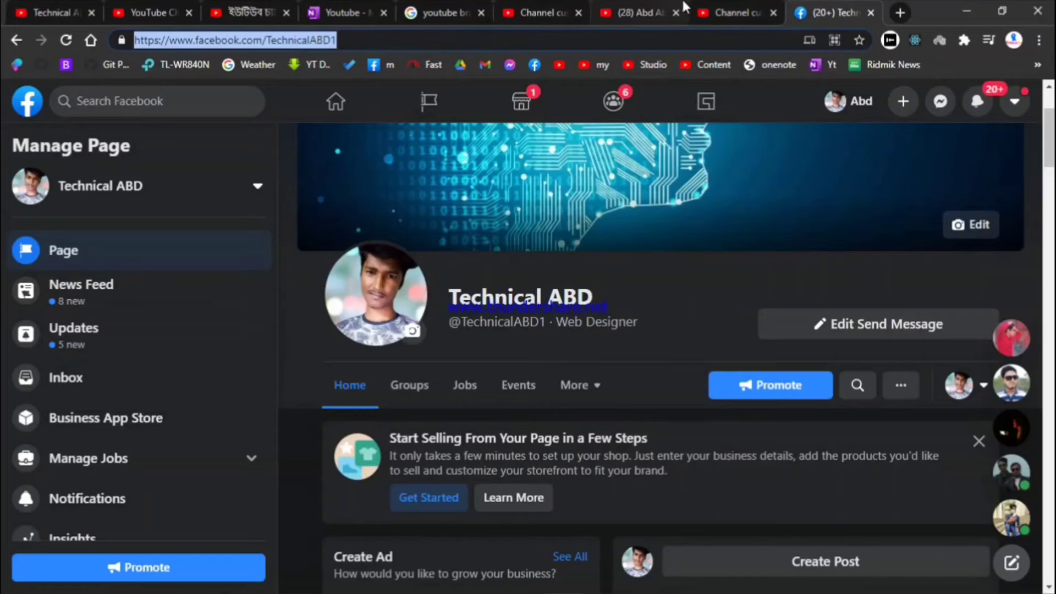
{"action": "left_click", "coordinate": [726, 11]}
{"action": "scroll", "coordinate": [585, 219], "scroll_direction": "up", "scroll_amount": 3}
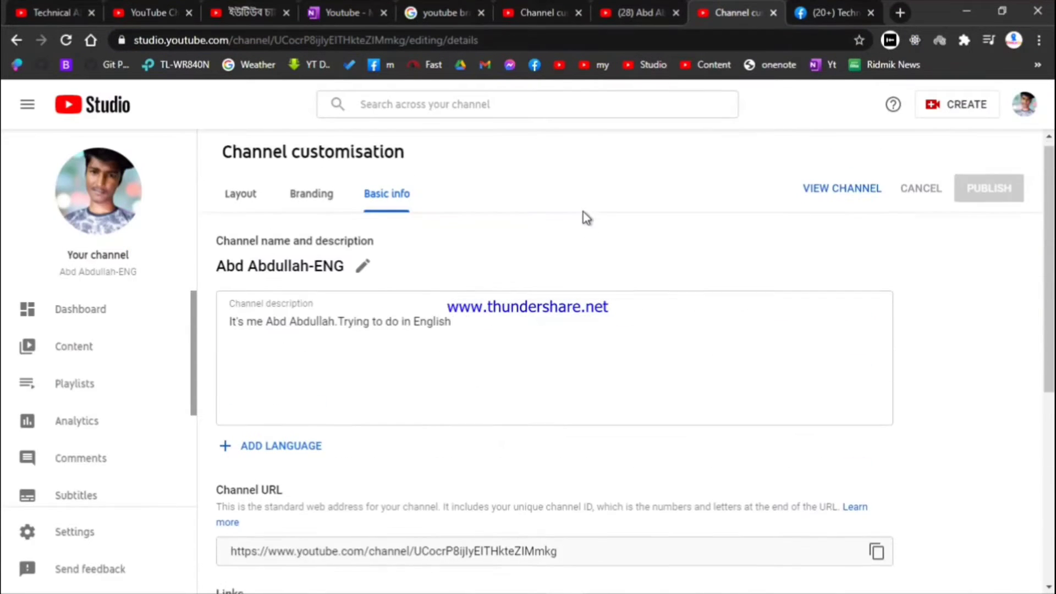
Enter the business contact e-mail under Contact info, fix its domain typo, and publish
{"action": "scroll", "coordinate": [584, 214], "scroll_direction": "down", "scroll_amount": 5}
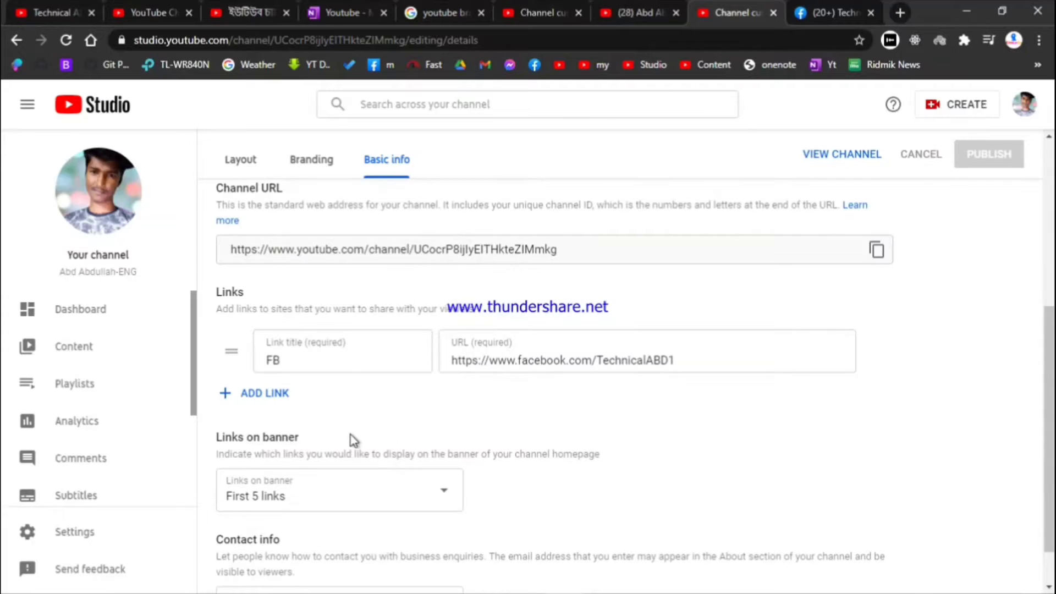
{"action": "scroll", "coordinate": [351, 434], "scroll_direction": "down", "scroll_amount": 1}
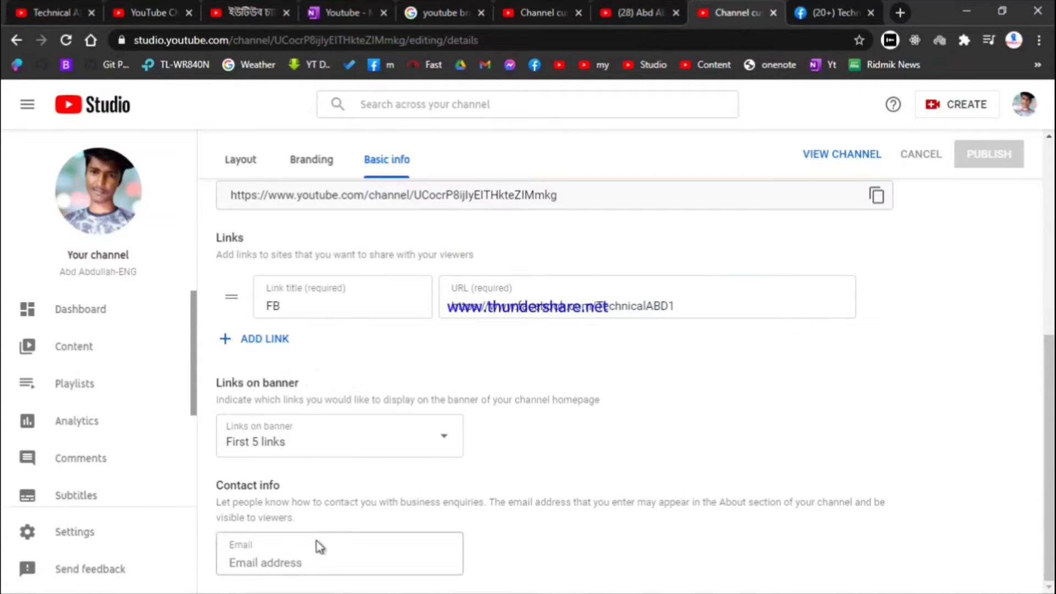
{"action": "left_click", "coordinate": [286, 557]}
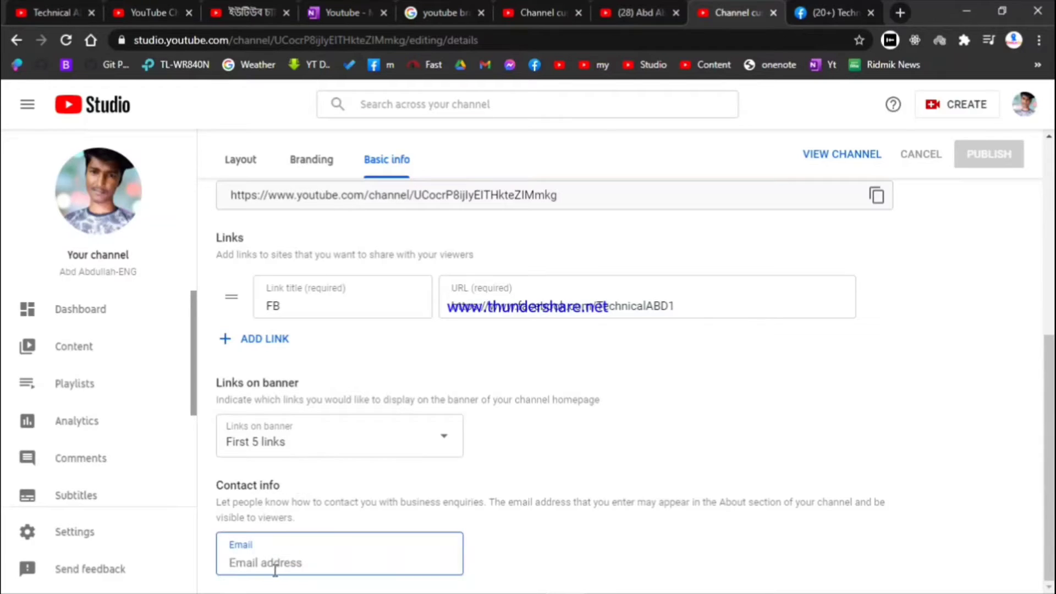
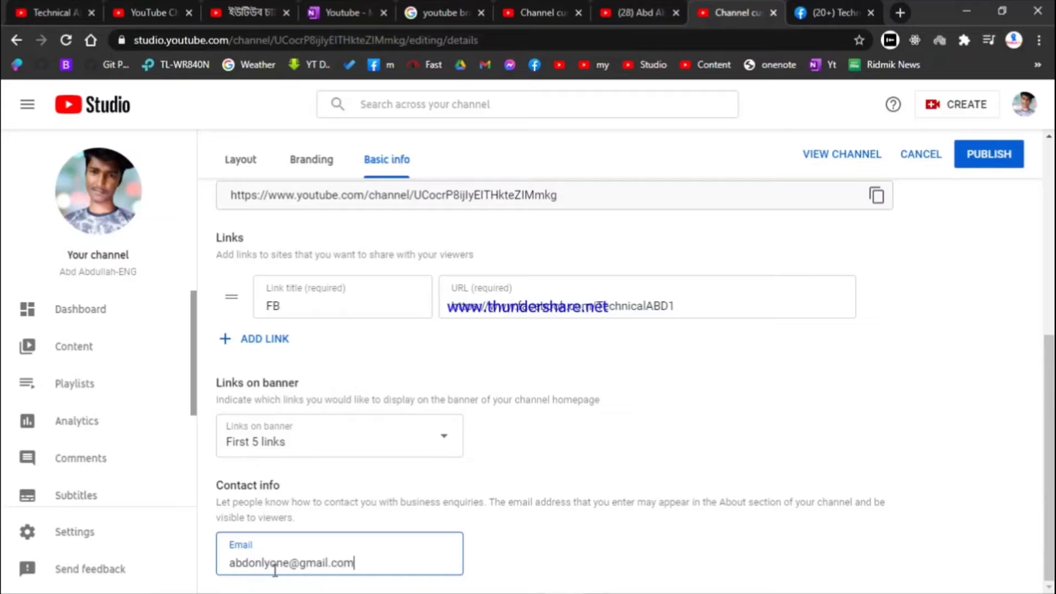
{"action": "left_click", "coordinate": [988, 154]}
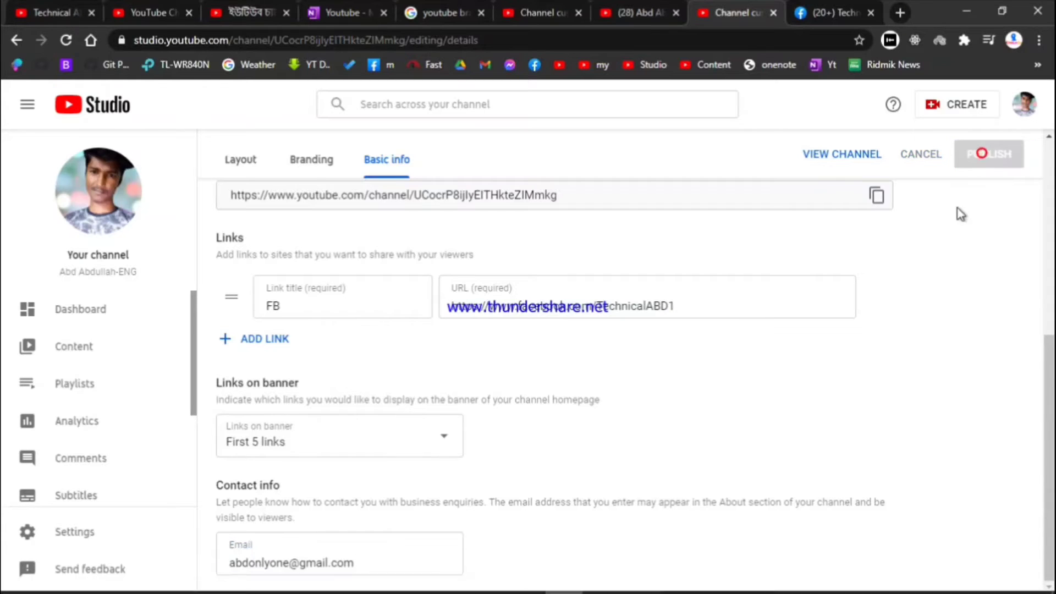
{"action": "scroll", "coordinate": [544, 311], "scroll_direction": "down", "scroll_amount": 7}
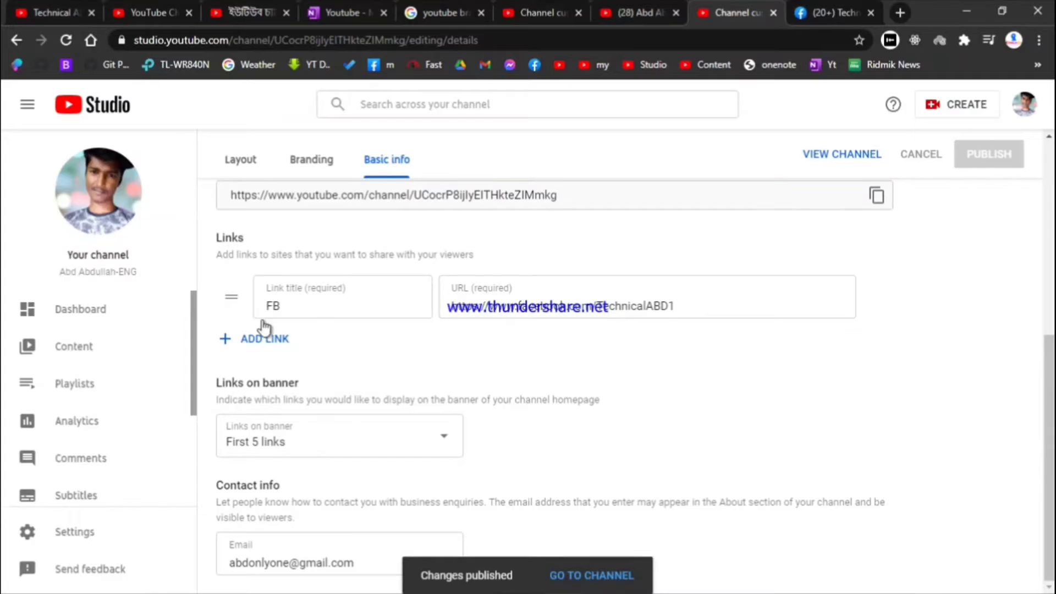
{"action": "scroll", "coordinate": [330, 337], "scroll_direction": "up", "scroll_amount": 7}
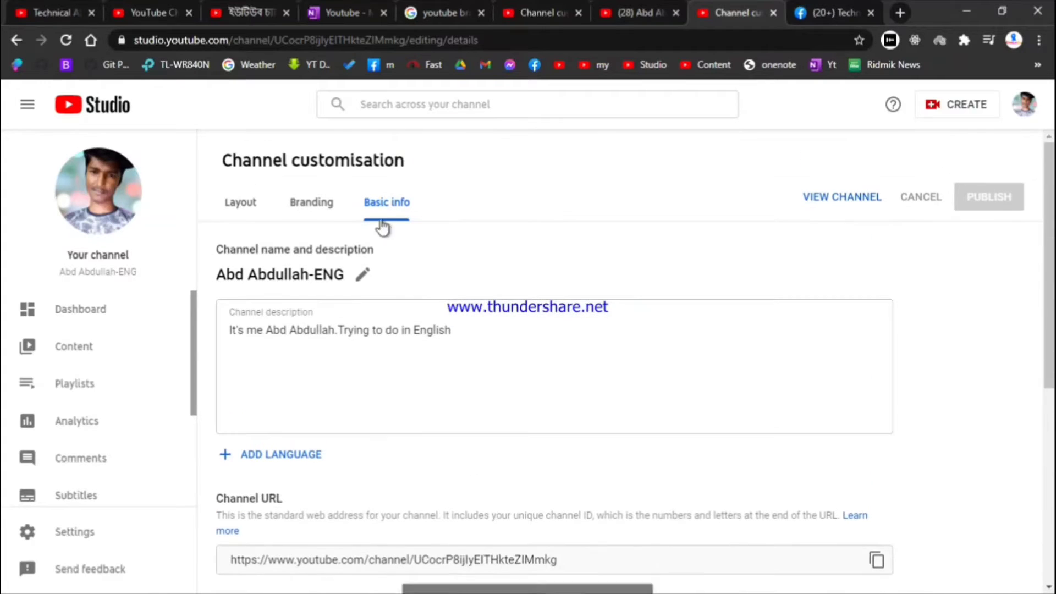
Open the Branding tab and look through the profile picture, banner and watermark sections
{"action": "left_click", "coordinate": [312, 220]}
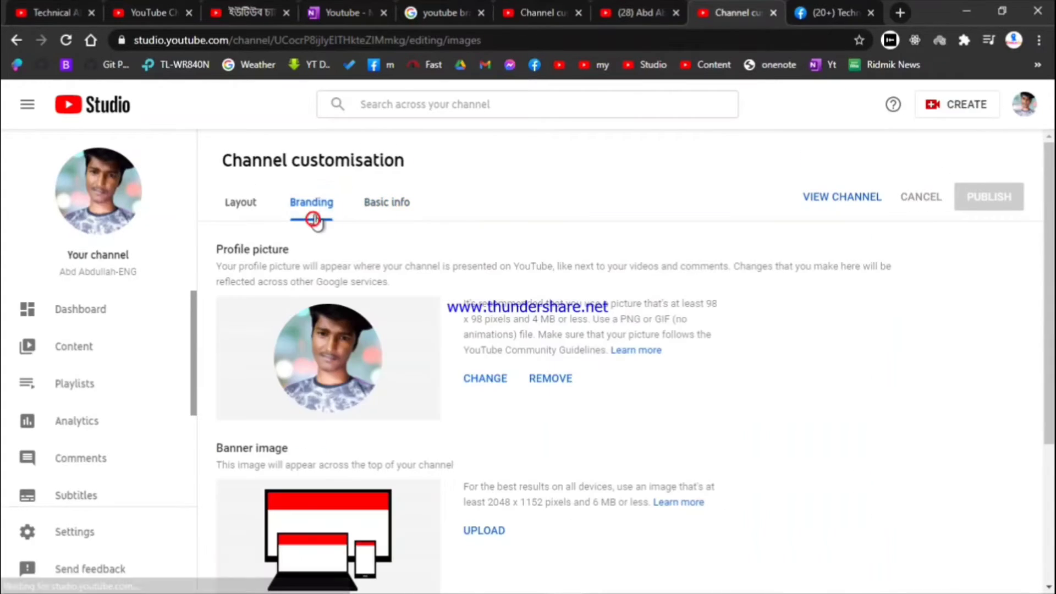
{"action": "scroll", "coordinate": [337, 434], "scroll_direction": "down", "scroll_amount": 4}
{"action": "scroll", "coordinate": [341, 316], "scroll_direction": "up", "scroll_amount": 2}
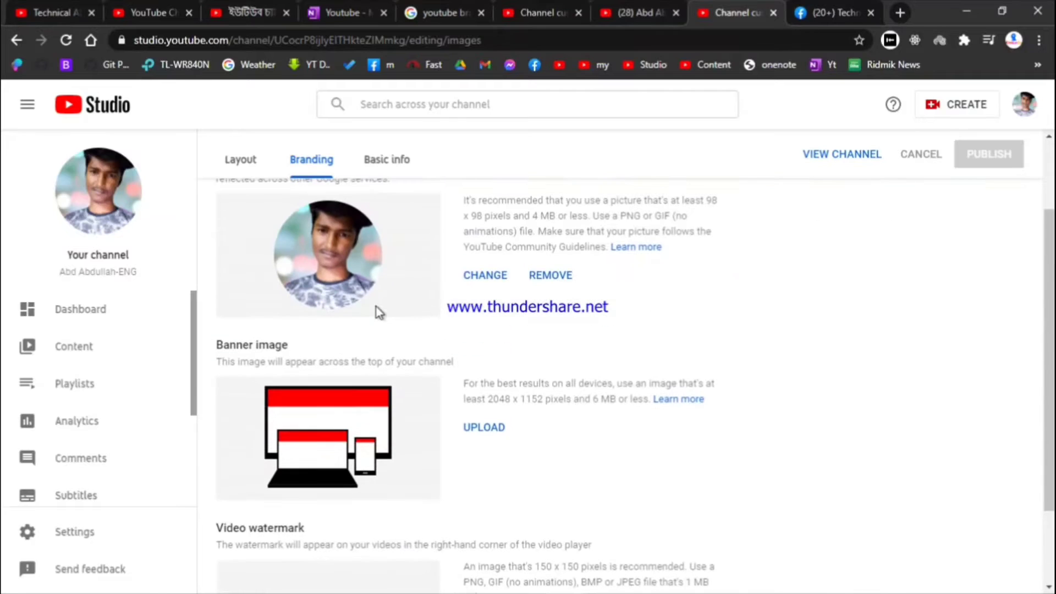
{"action": "scroll", "coordinate": [350, 306], "scroll_direction": "up", "scroll_amount": 4}
{"action": "scroll", "coordinate": [350, 330], "scroll_direction": "down", "scroll_amount": 4}
{"action": "scroll", "coordinate": [348, 328], "scroll_direction": "down", "scroll_amount": 2}
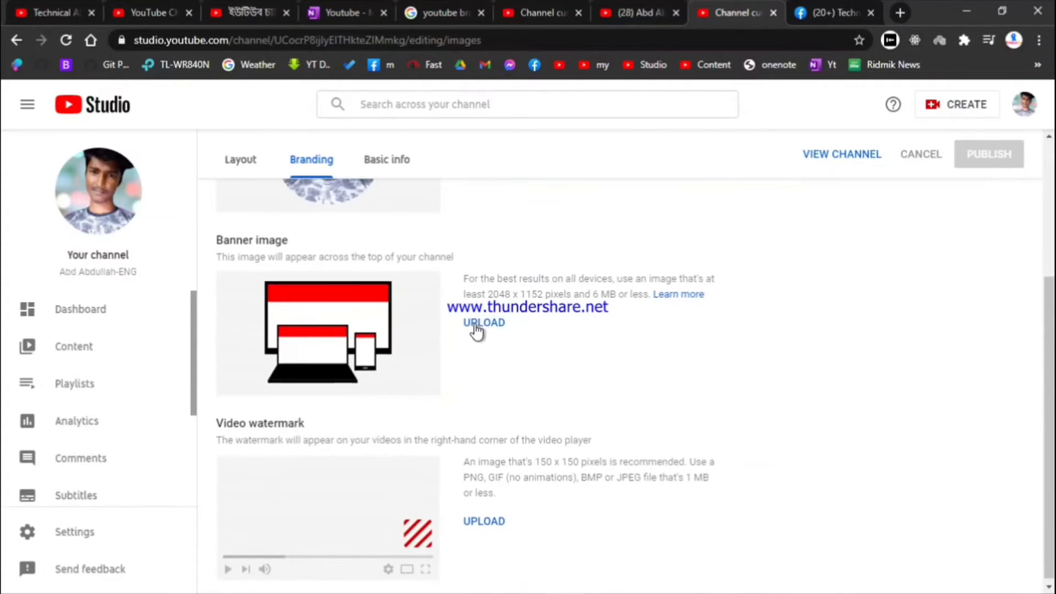
{"action": "scroll", "coordinate": [478, 330], "scroll_direction": "up", "scroll_amount": 2}
Start a banner upload but cancel it, then glance at the Technical ABD channel for reference
{"action": "left_click", "coordinate": [481, 424]}
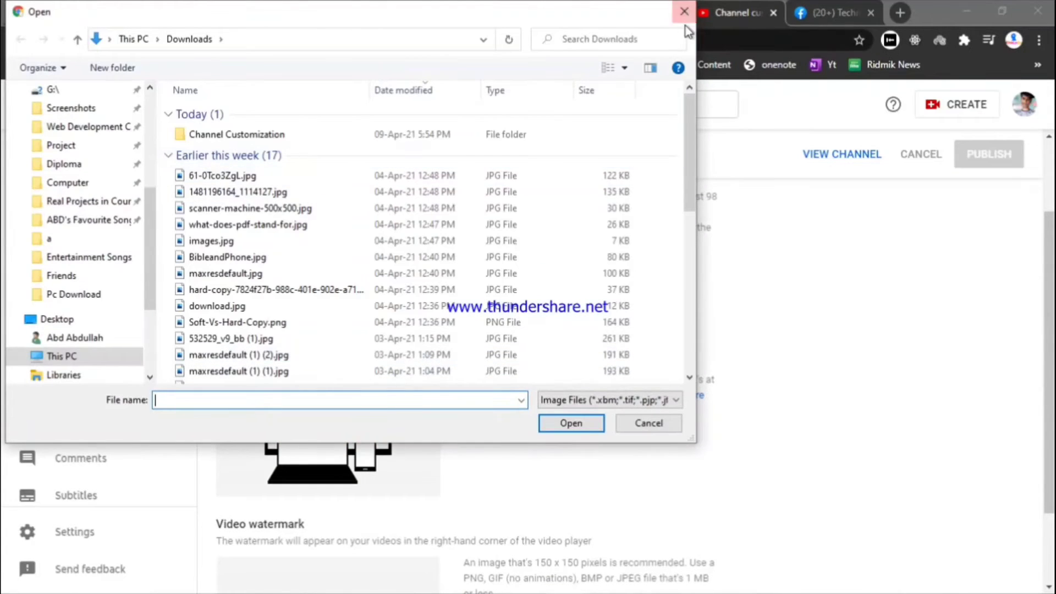
{"action": "left_click", "coordinate": [683, 11]}
{"action": "left_click", "coordinate": [53, 12]}
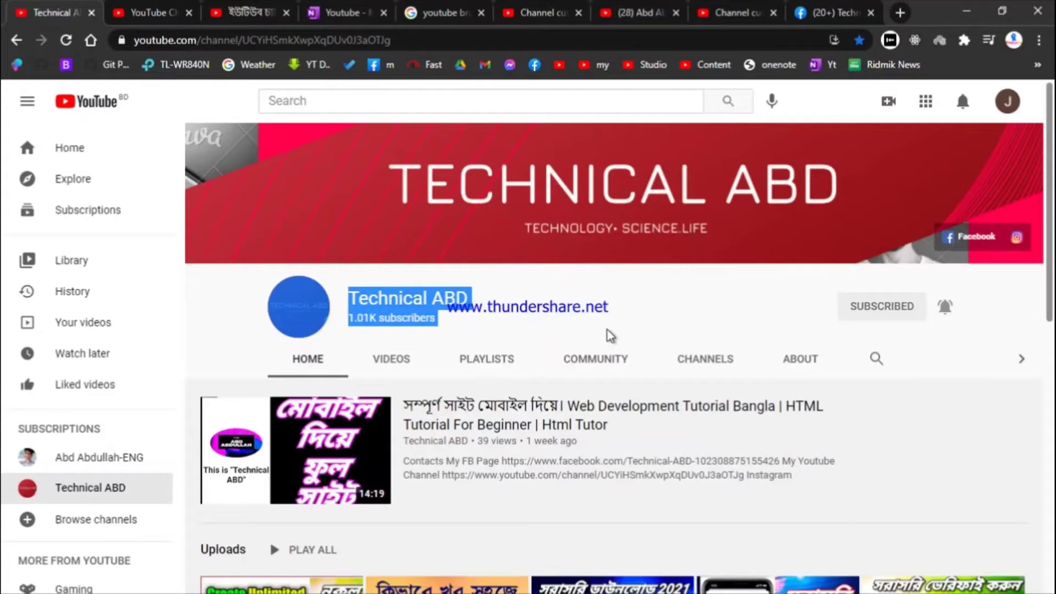
{"action": "scroll", "coordinate": [594, 315], "scroll_direction": "down", "scroll_amount": 4}
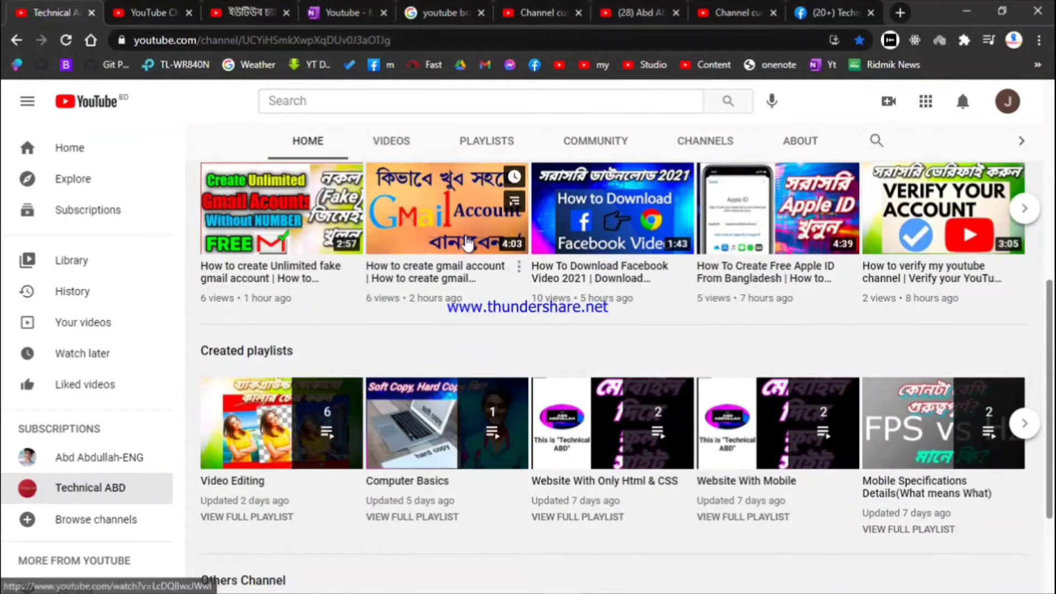
{"action": "left_click", "coordinate": [833, 12]}
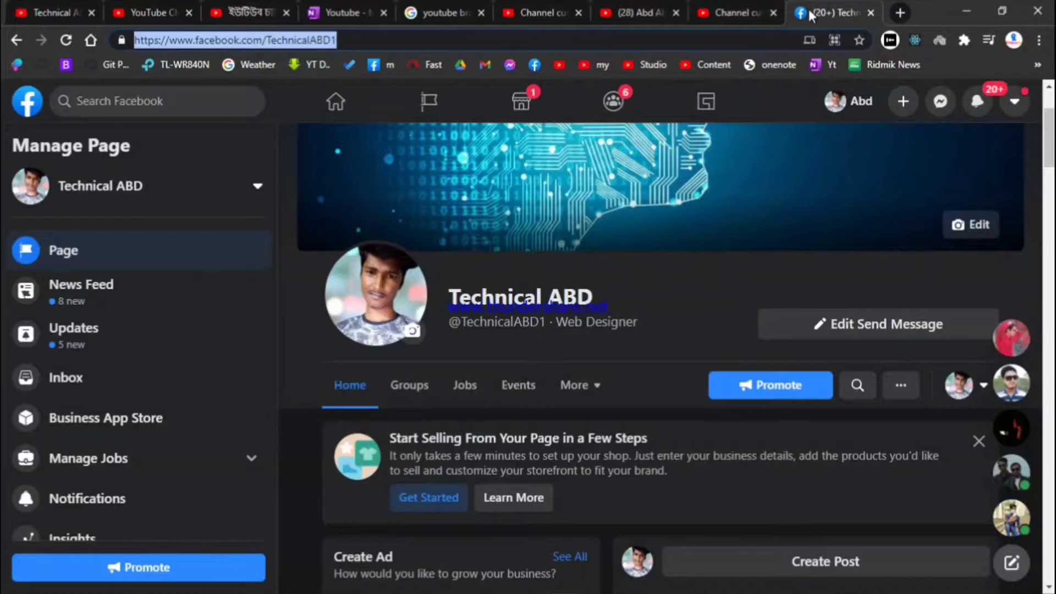
{"action": "left_click", "coordinate": [740, 12]}
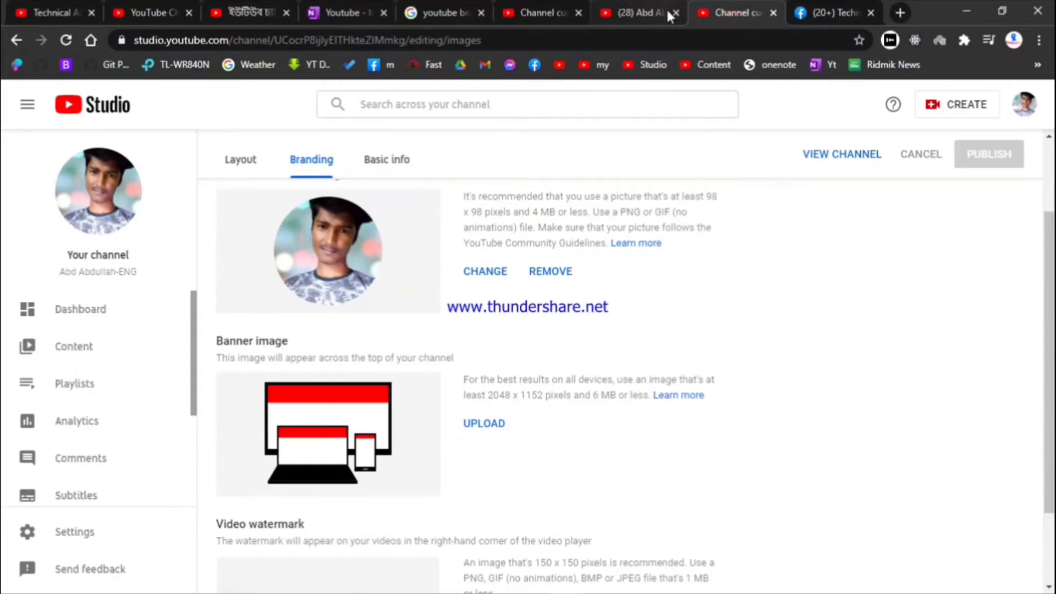
Upload Technical Abd.png from Channel Customization as the banner, then pick maxresdefault (1).jpg for the watermark
{"action": "scroll", "coordinate": [525, 275], "scroll_direction": "down", "scroll_amount": 2}
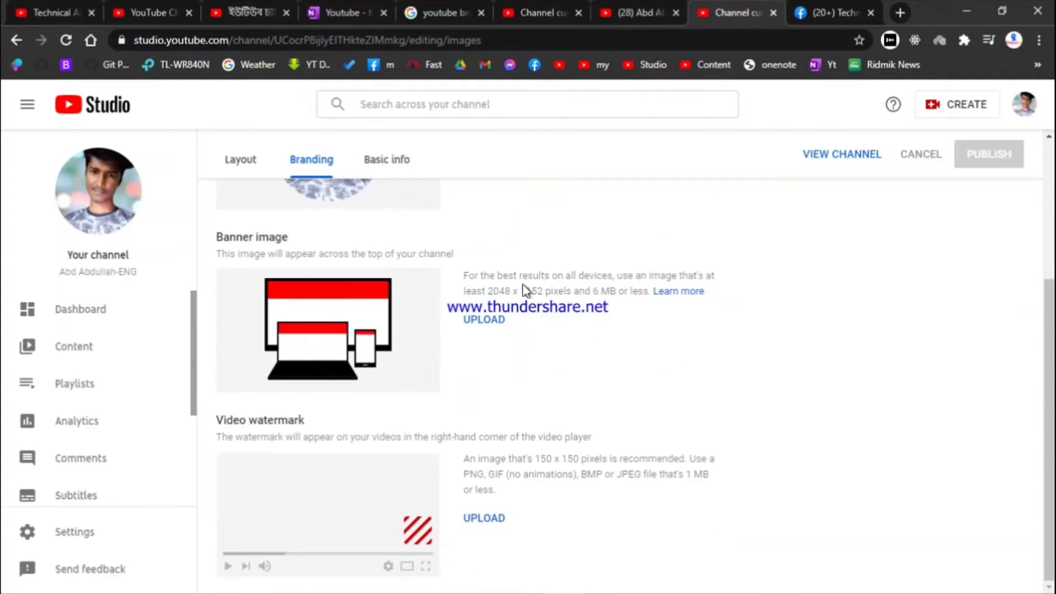
{"action": "left_click", "coordinate": [499, 324]}
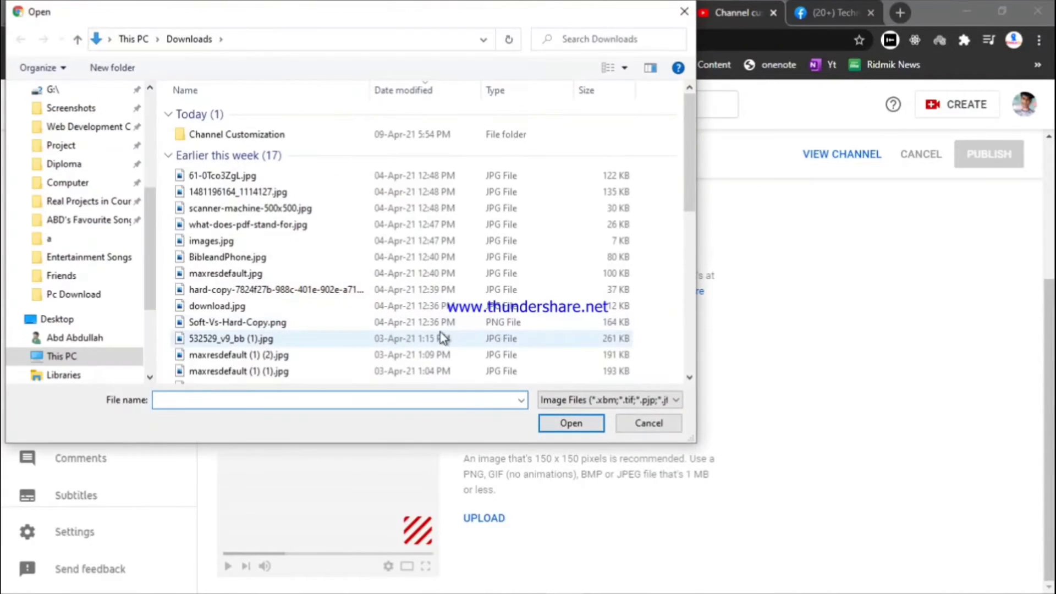
{"action": "double_click", "coordinate": [238, 134]}
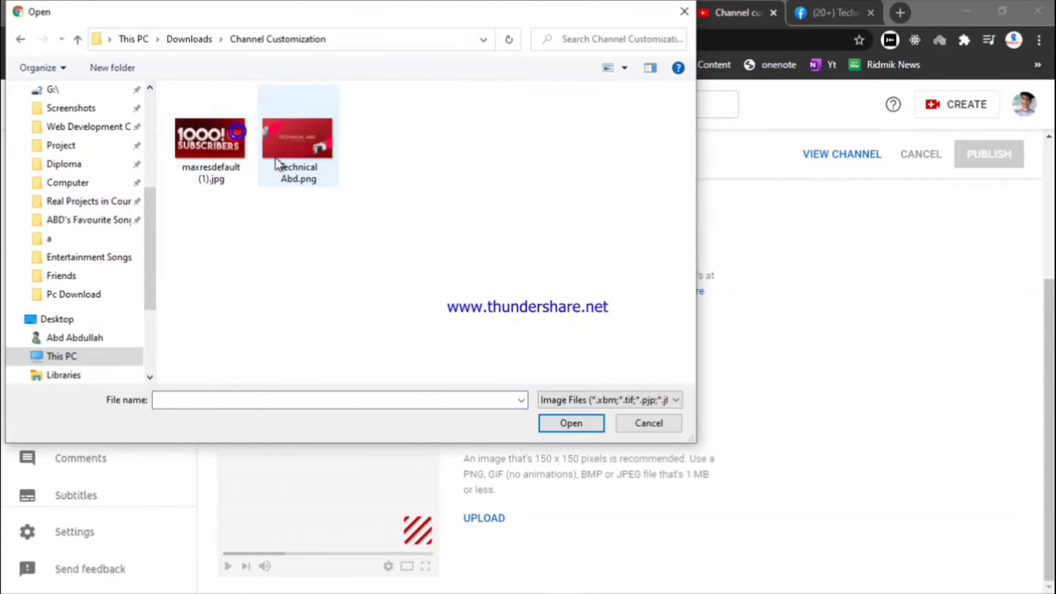
{"action": "left_click", "coordinate": [295, 159]}
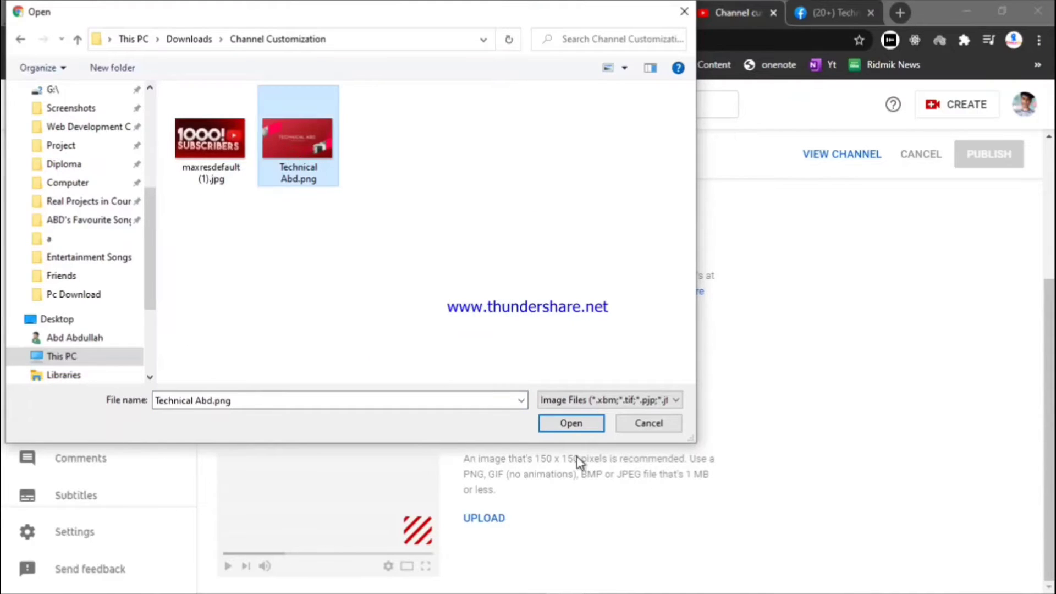
{"action": "left_click", "coordinate": [550, 428]}
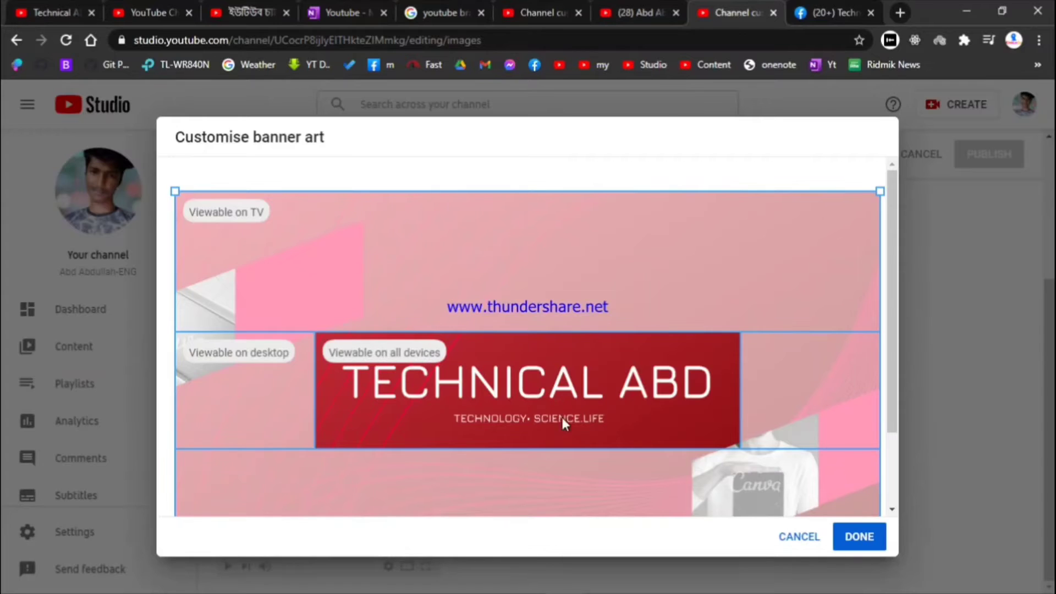
{"action": "left_click", "coordinate": [847, 534]}
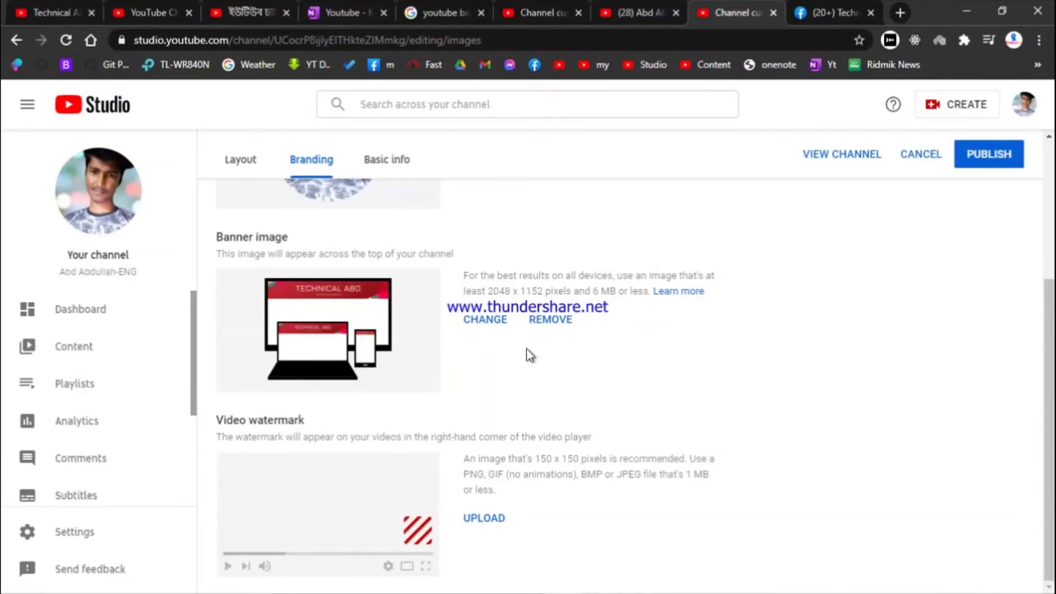
{"action": "left_click", "coordinate": [472, 520]}
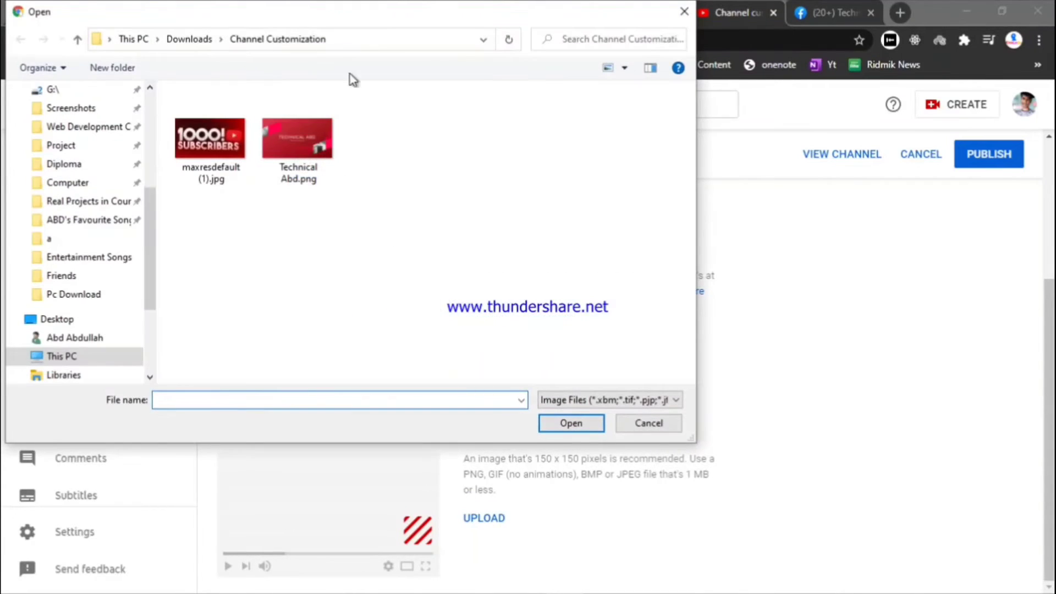
{"action": "left_click", "coordinate": [231, 139]}
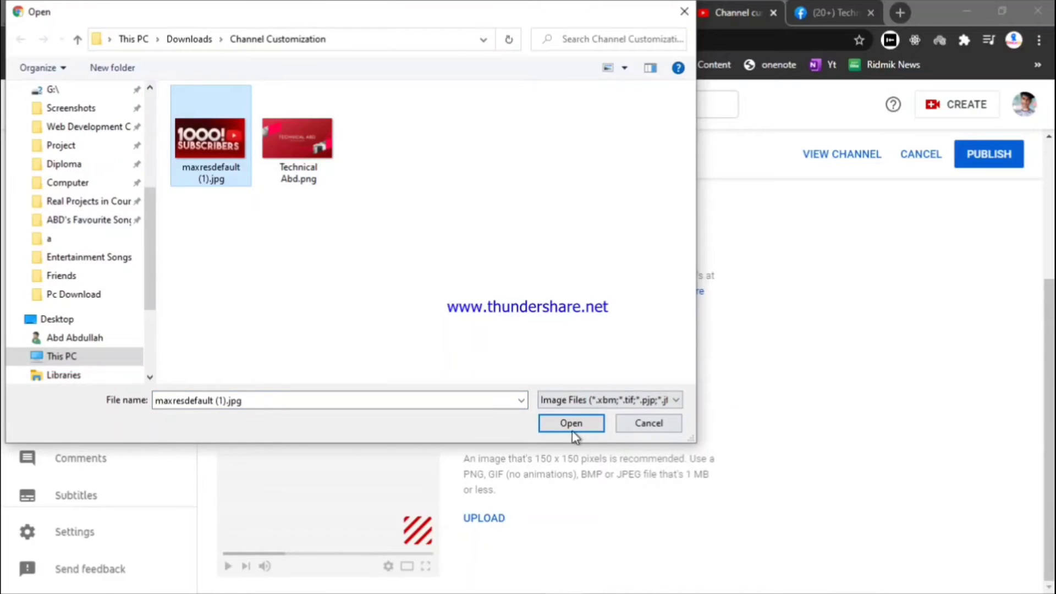
Upload the 1000 Subscribers watermark cropped to its left side, show it for the entire video, and publish
{"action": "left_click", "coordinate": [572, 430]}
{"action": "left_click_drag", "start_coordinate": [550, 389], "coordinate": [470, 385]}
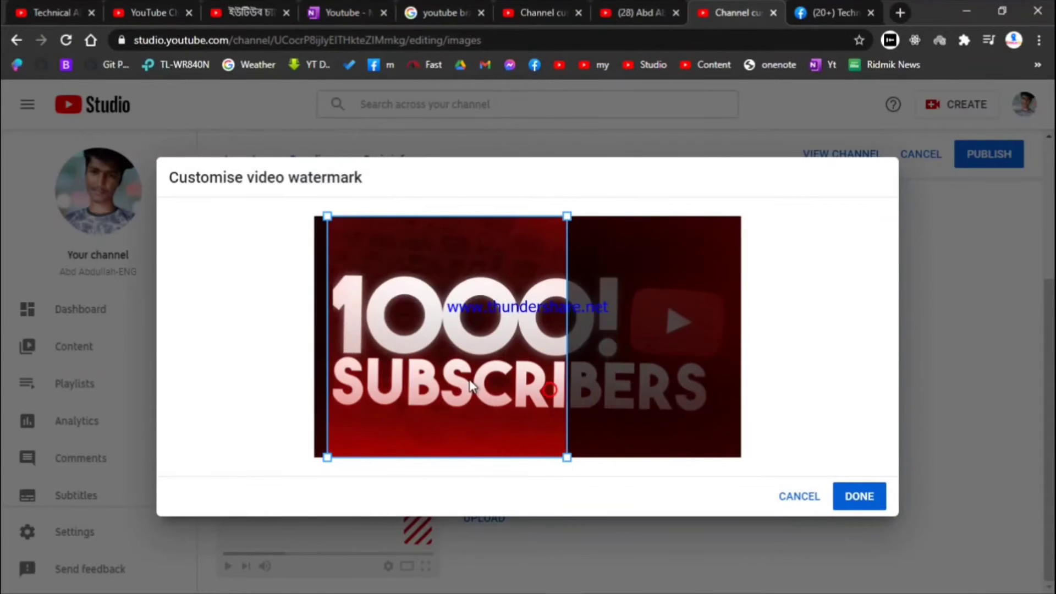
{"action": "left_click", "coordinate": [859, 496]}
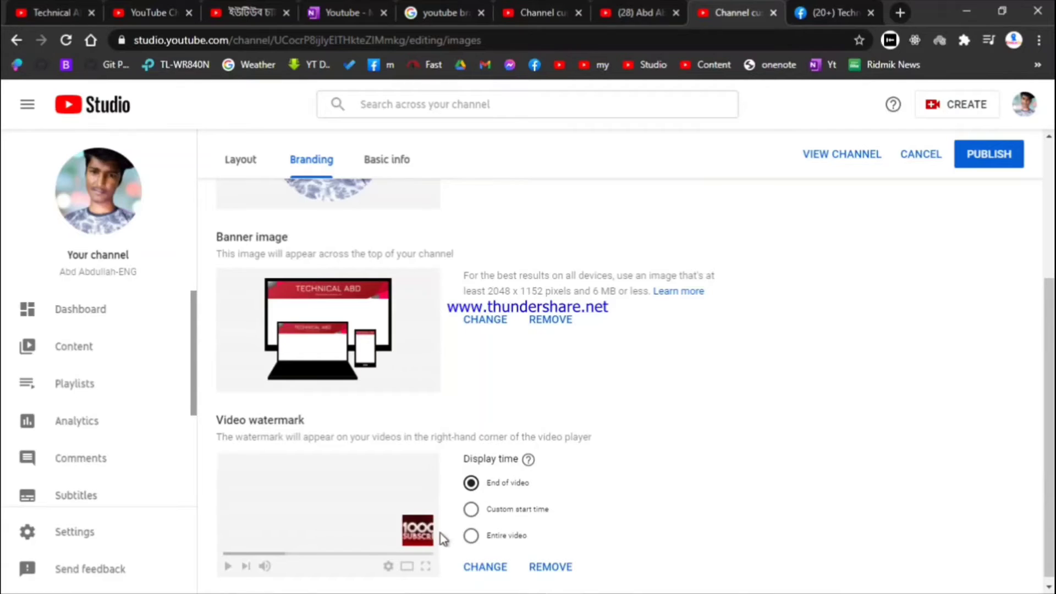
{"action": "left_click", "coordinate": [473, 537]}
{"action": "scroll", "coordinate": [509, 520], "scroll_direction": "down", "scroll_amount": 1}
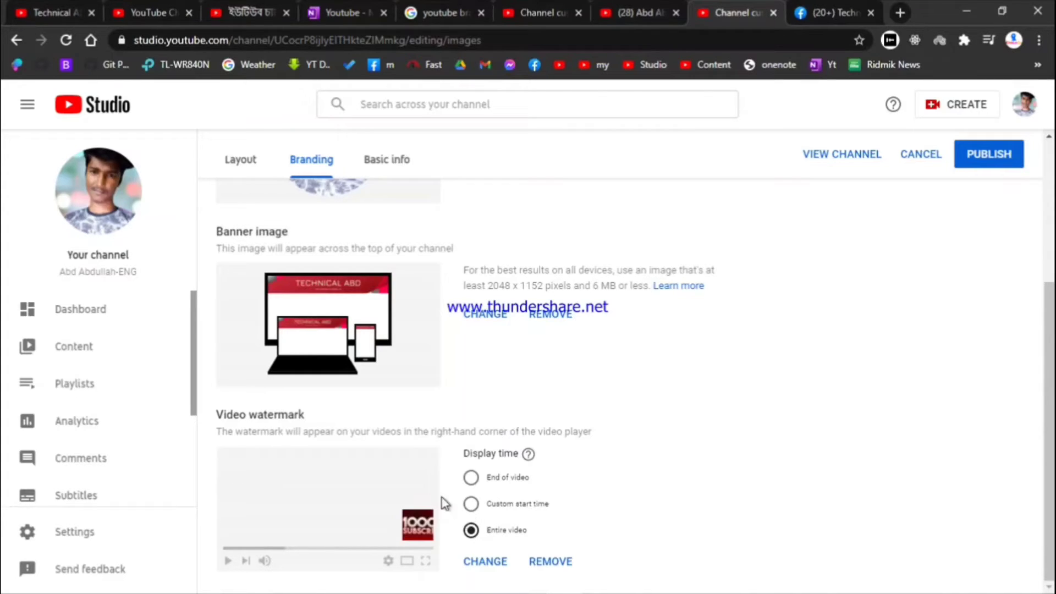
{"action": "left_click", "coordinate": [987, 157]}
{"action": "scroll", "coordinate": [397, 412], "scroll_direction": "up", "scroll_amount": 4}
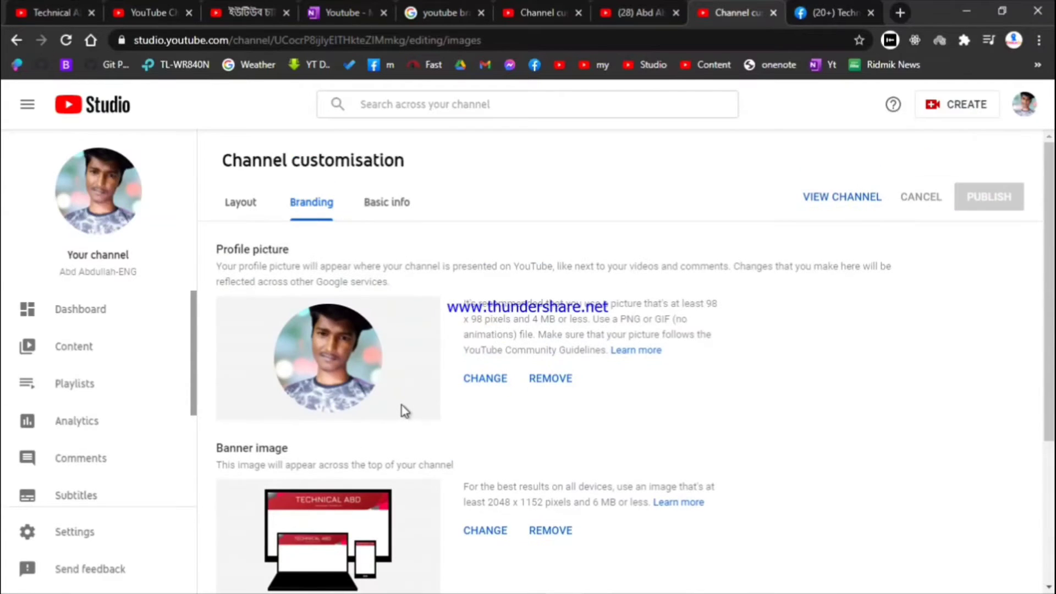
Reload the public channel page to check the new Technical ABD banner against the customisation tab
{"action": "left_click", "coordinate": [637, 7]}
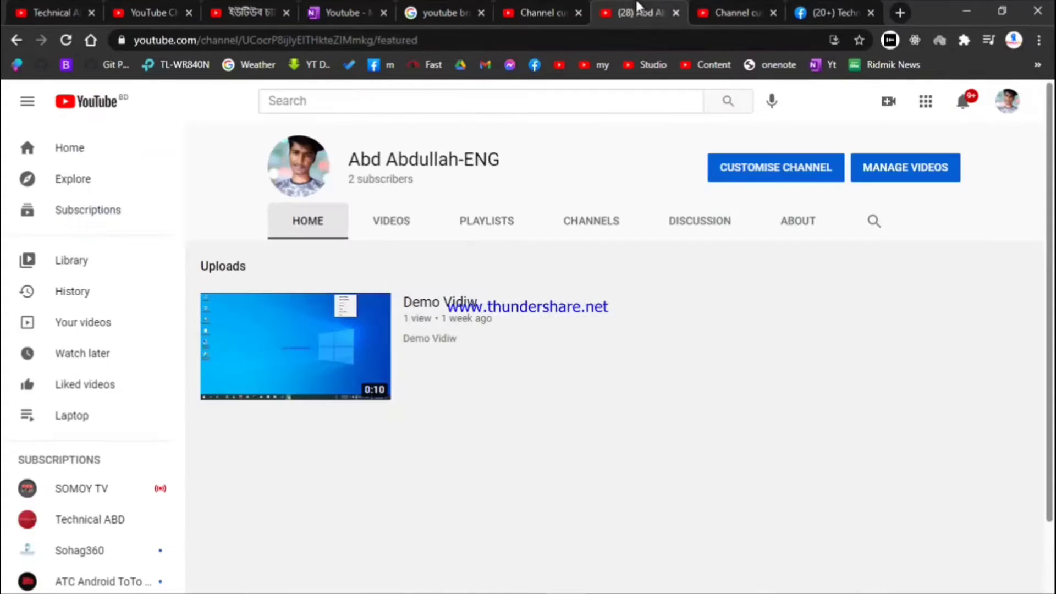
{"action": "left_click", "coordinate": [65, 39]}
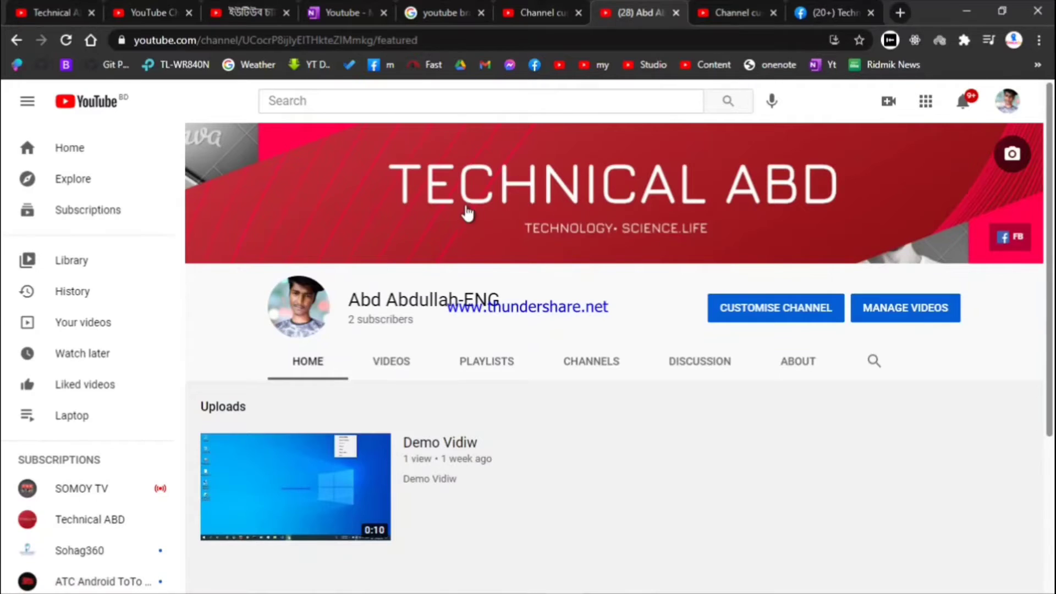
{"action": "scroll", "coordinate": [506, 201], "scroll_direction": "down", "scroll_amount": 3}
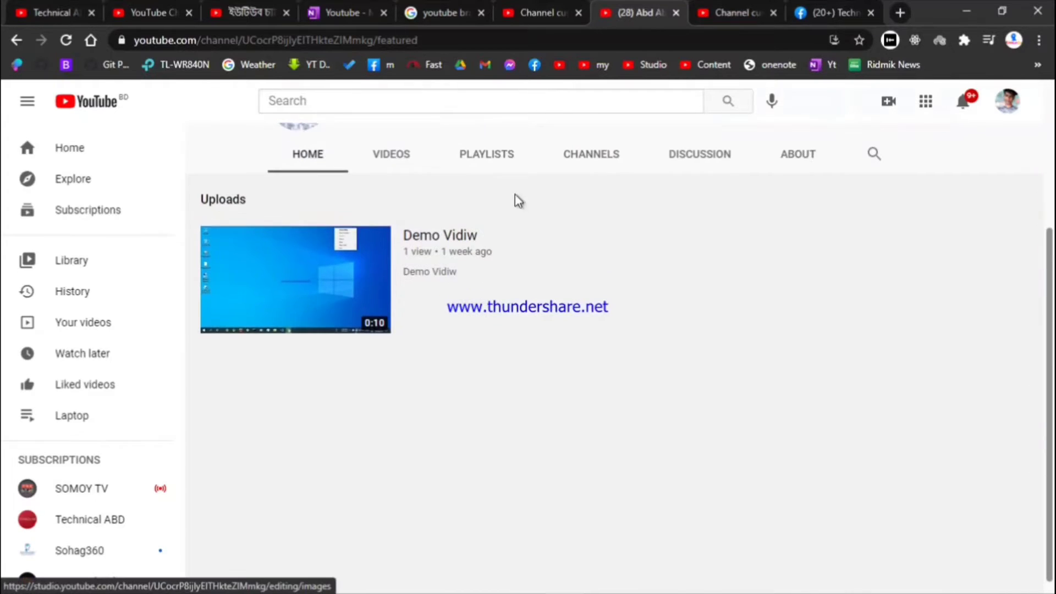
{"action": "scroll", "coordinate": [516, 201], "scroll_direction": "up", "scroll_amount": 3}
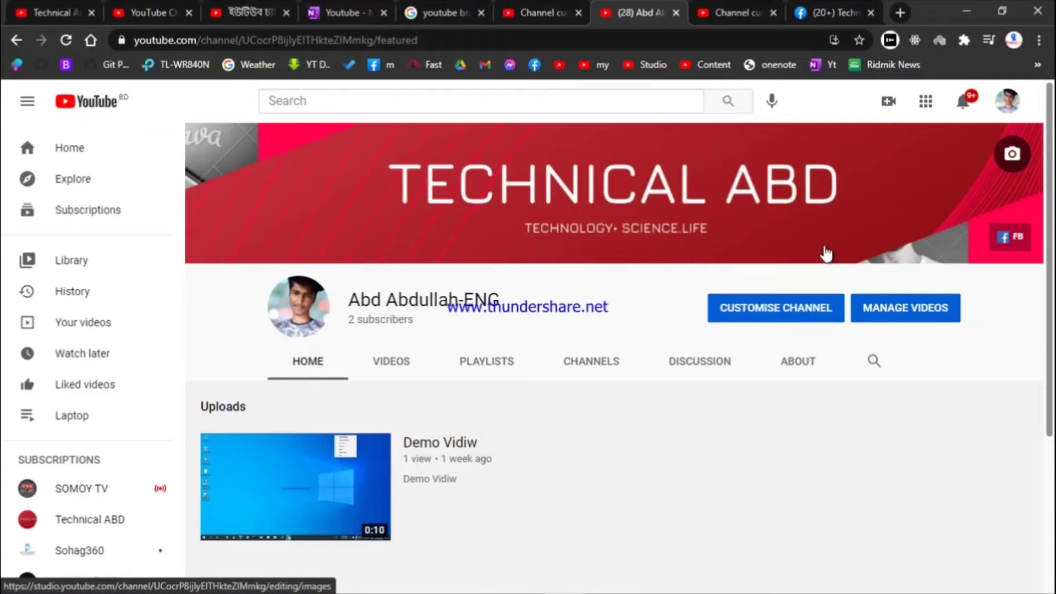
{"action": "left_click", "coordinate": [723, 8]}
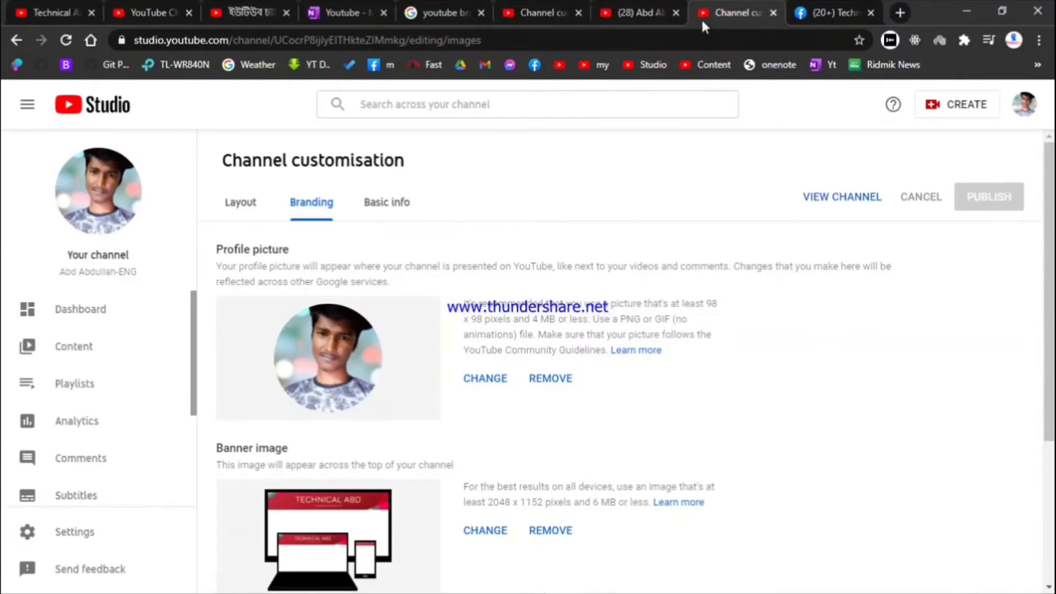
{"action": "scroll", "coordinate": [501, 457], "scroll_direction": "down", "scroll_amount": 4}
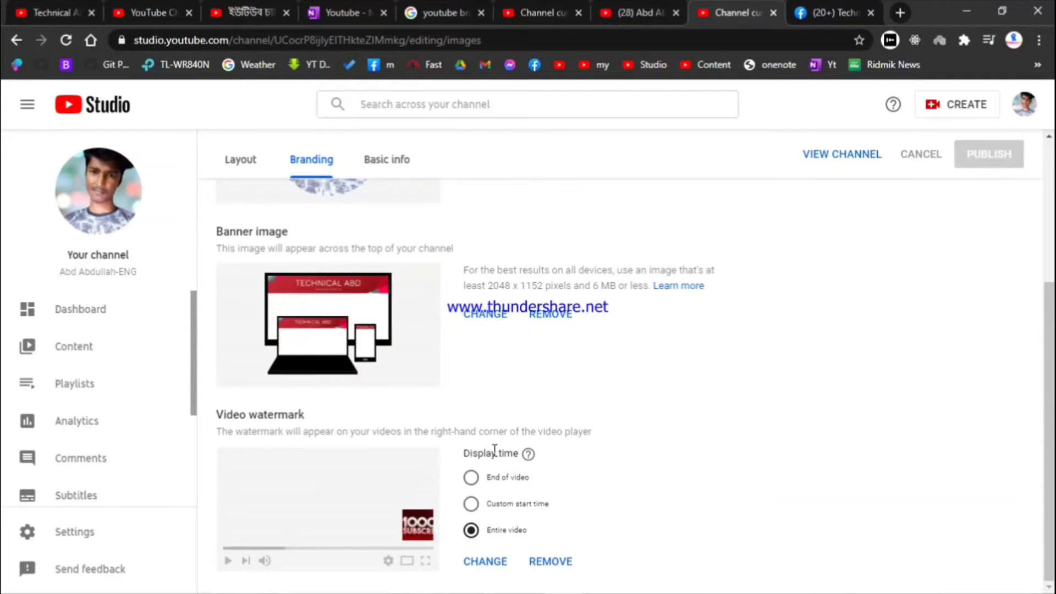
{"action": "left_click", "coordinate": [618, 7]}
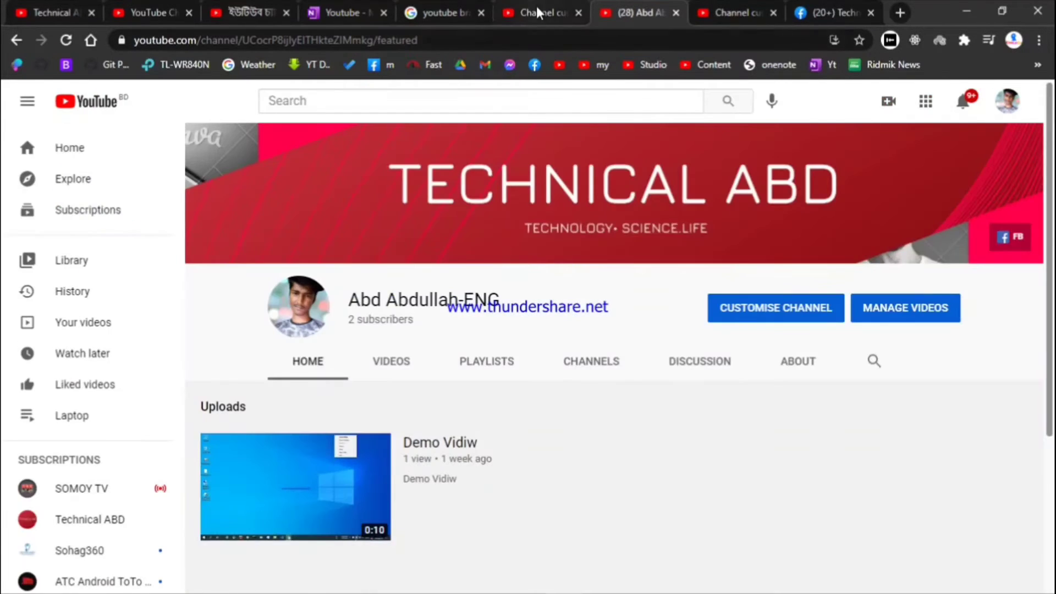
Review the Branding and Layout settings on the other channel customisation page
{"action": "left_click", "coordinate": [538, 12]}
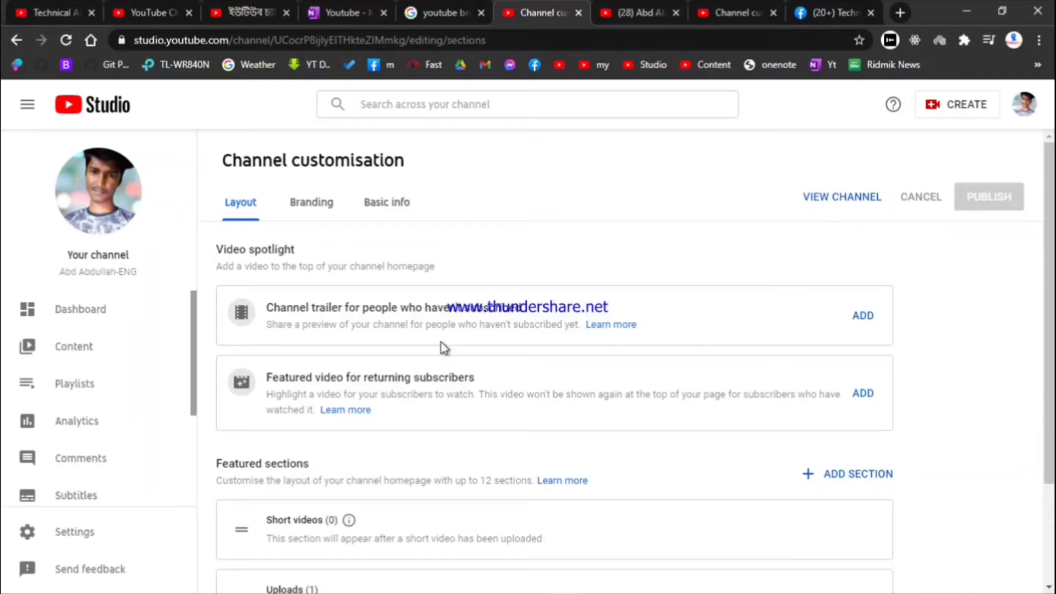
{"action": "left_click", "coordinate": [311, 203]}
{"action": "scroll", "coordinate": [365, 359], "scroll_direction": "down", "scroll_amount": 4}
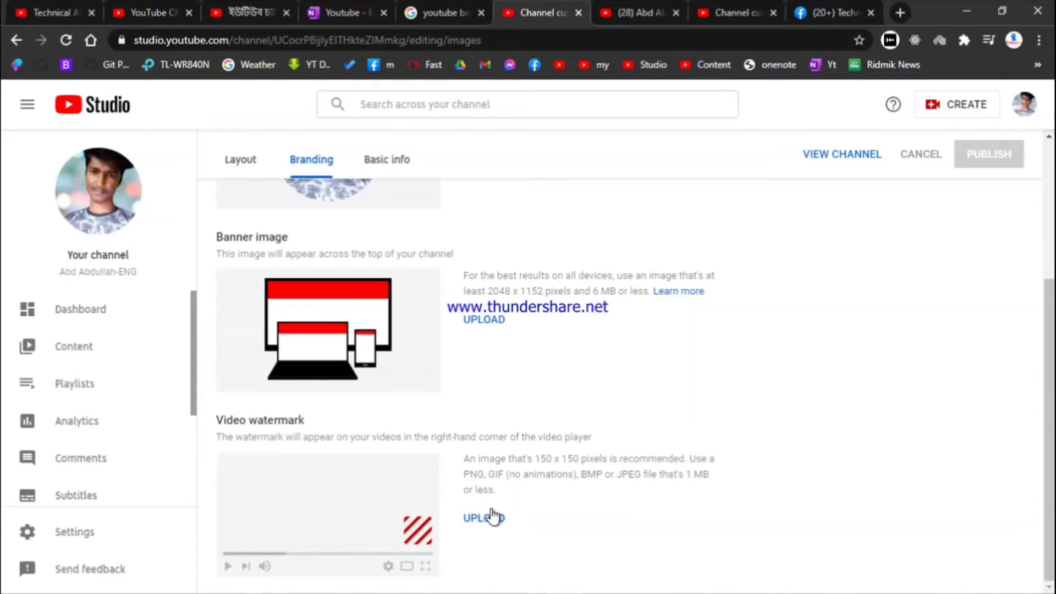
{"action": "left_click", "coordinate": [490, 516]}
{"action": "scroll", "coordinate": [391, 282], "scroll_direction": "up", "scroll_amount": 5}
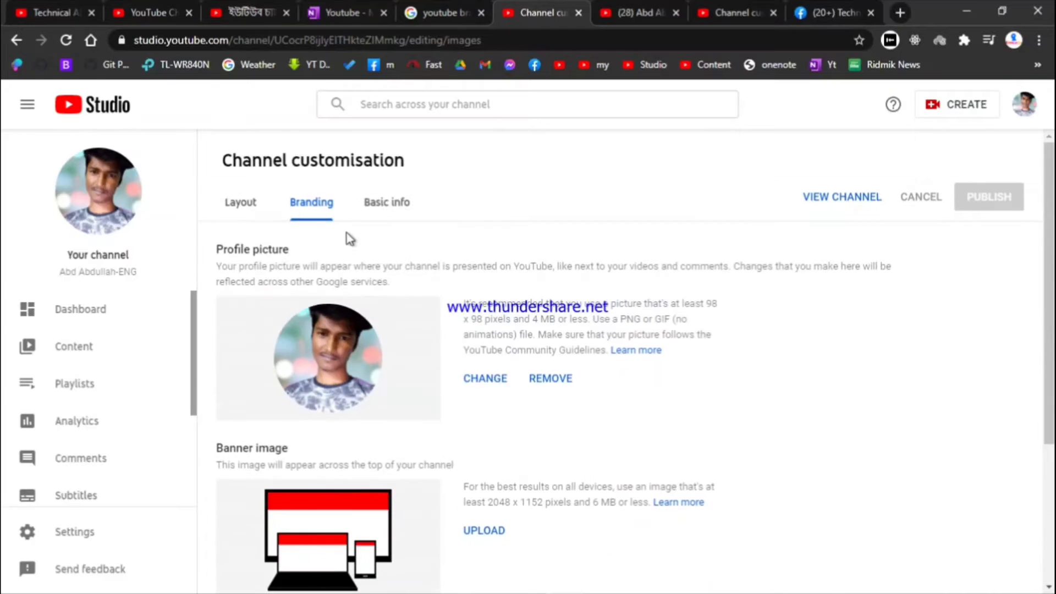
{"action": "left_click", "coordinate": [252, 206]}
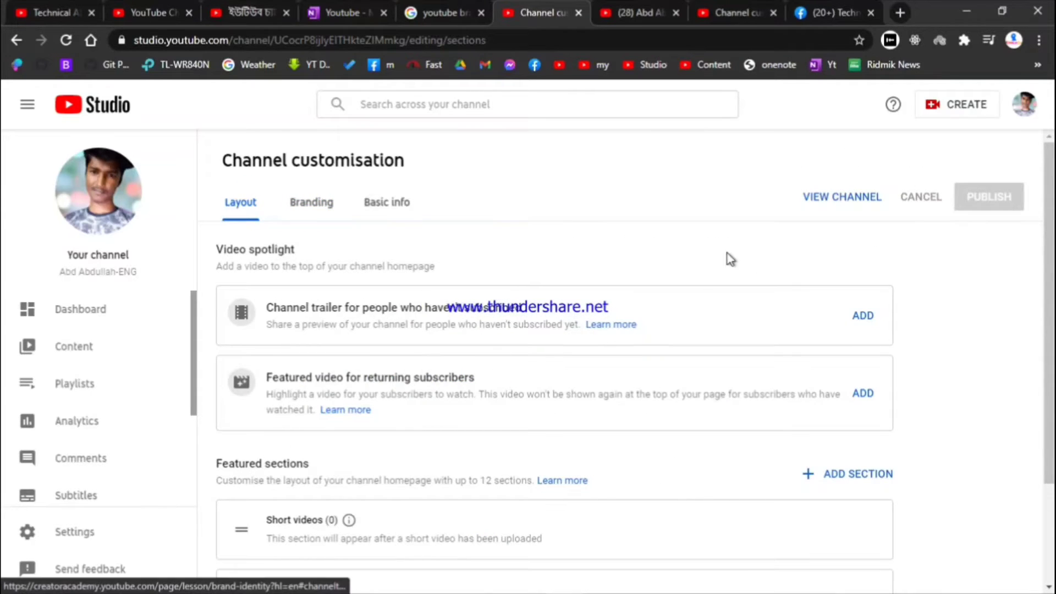
Check the public channel page again, then open the Technical ABD channel tab
{"action": "left_click", "coordinate": [628, 6]}
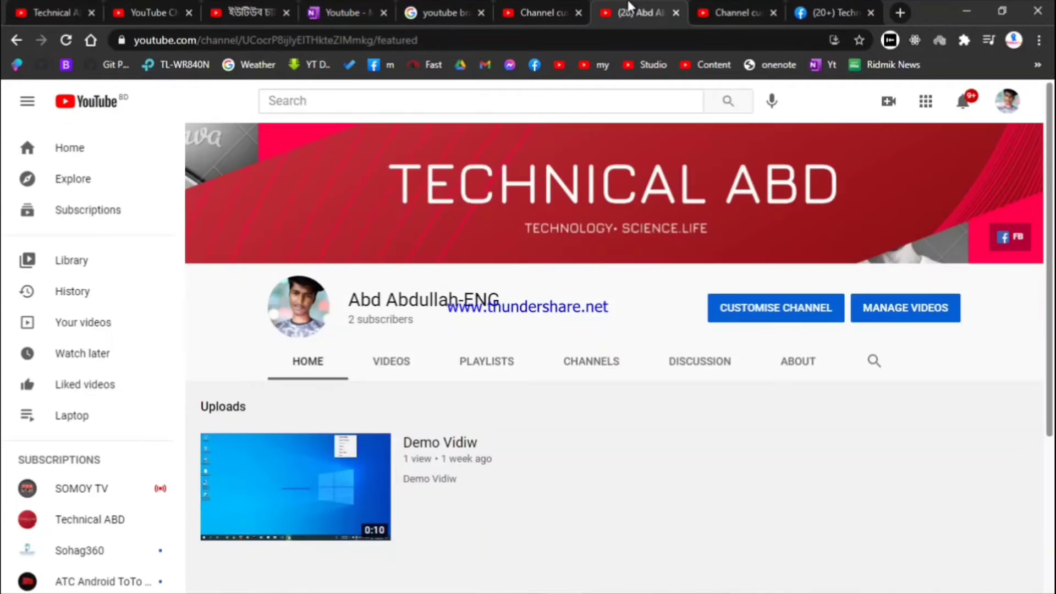
{"action": "scroll", "coordinate": [495, 330], "scroll_direction": "down", "scroll_amount": 4}
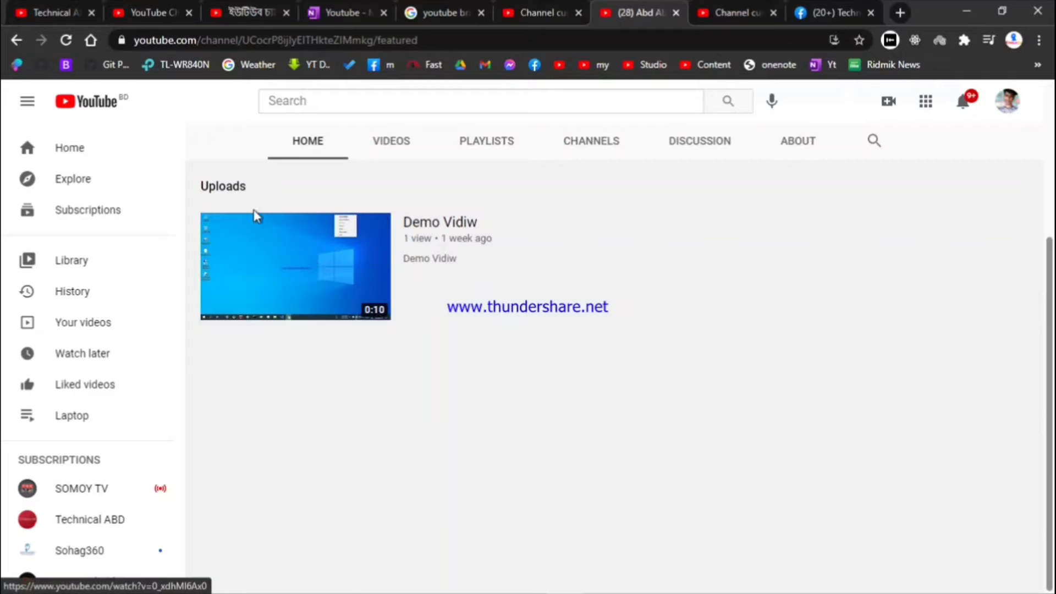
{"action": "left_click", "coordinate": [52, 12]}
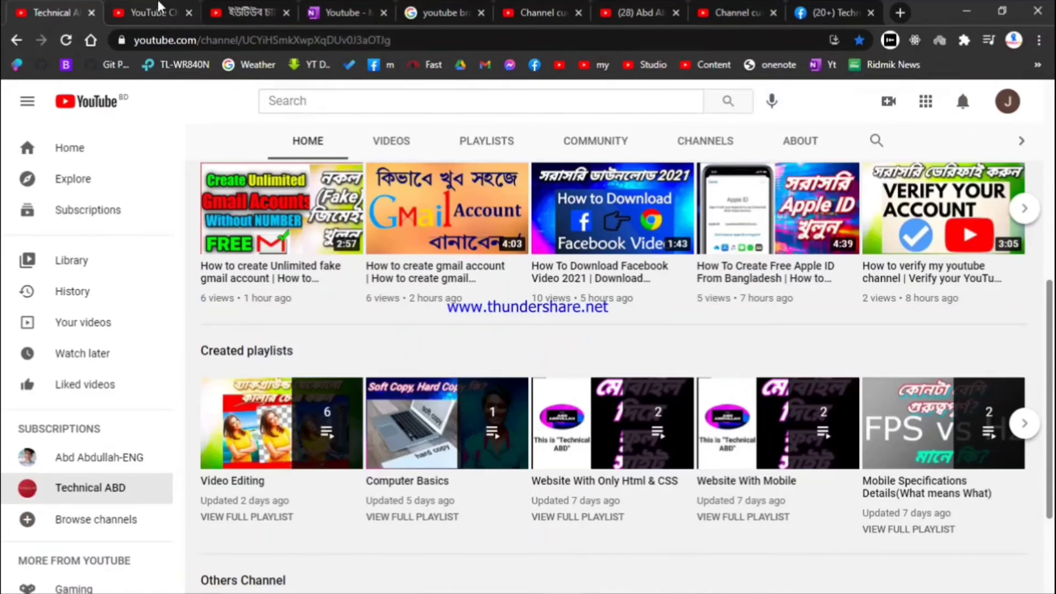
Browse the tutorial video tabs and the Facebook-download video, then open the Technical ABD channel page
{"action": "left_click", "coordinate": [154, 12]}
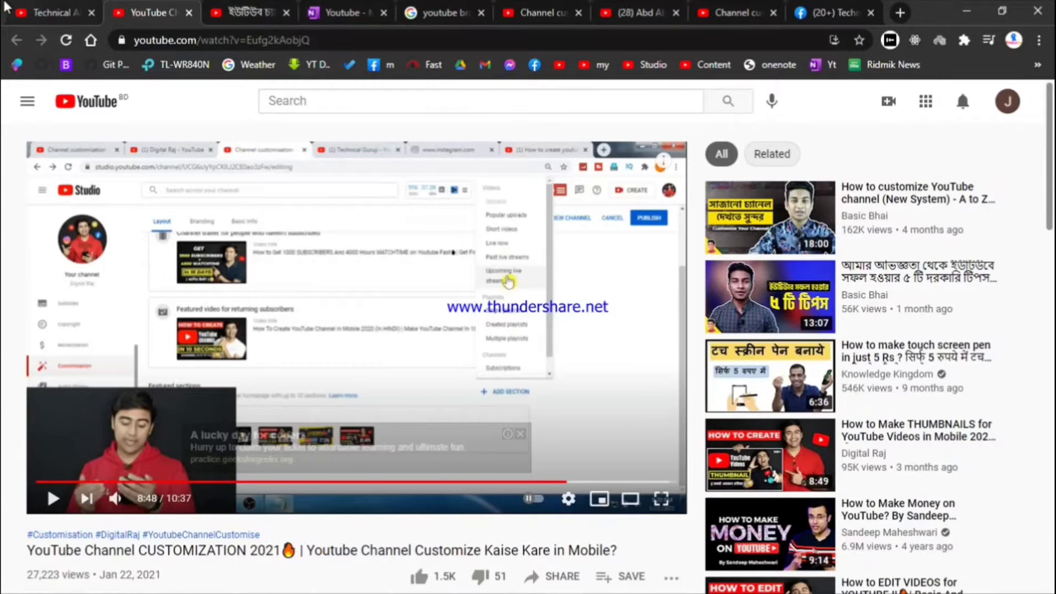
{"action": "left_click", "coordinate": [52, 12]}
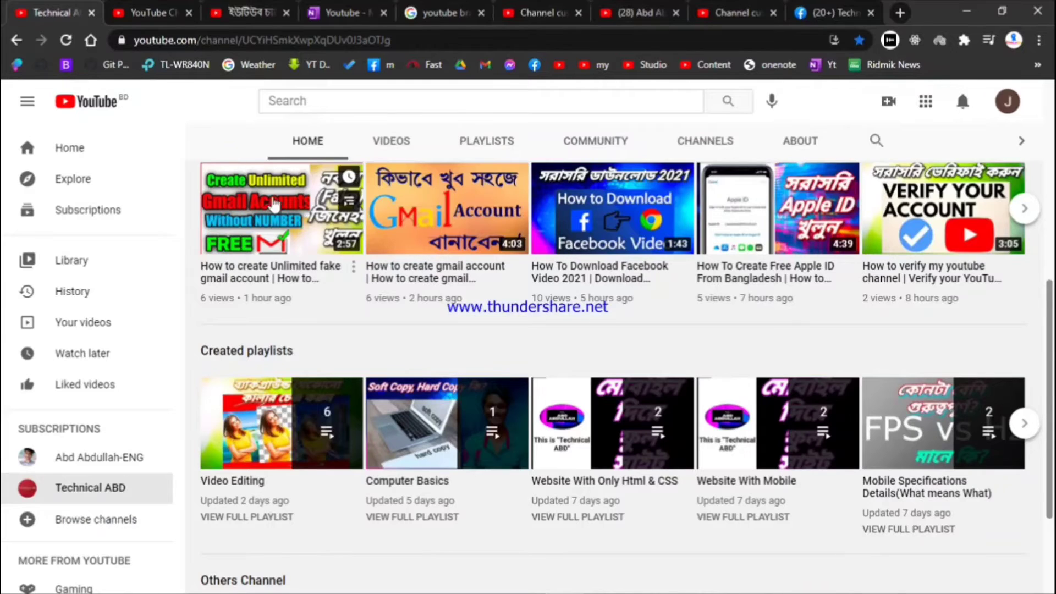
{"action": "left_click", "coordinate": [139, 12]}
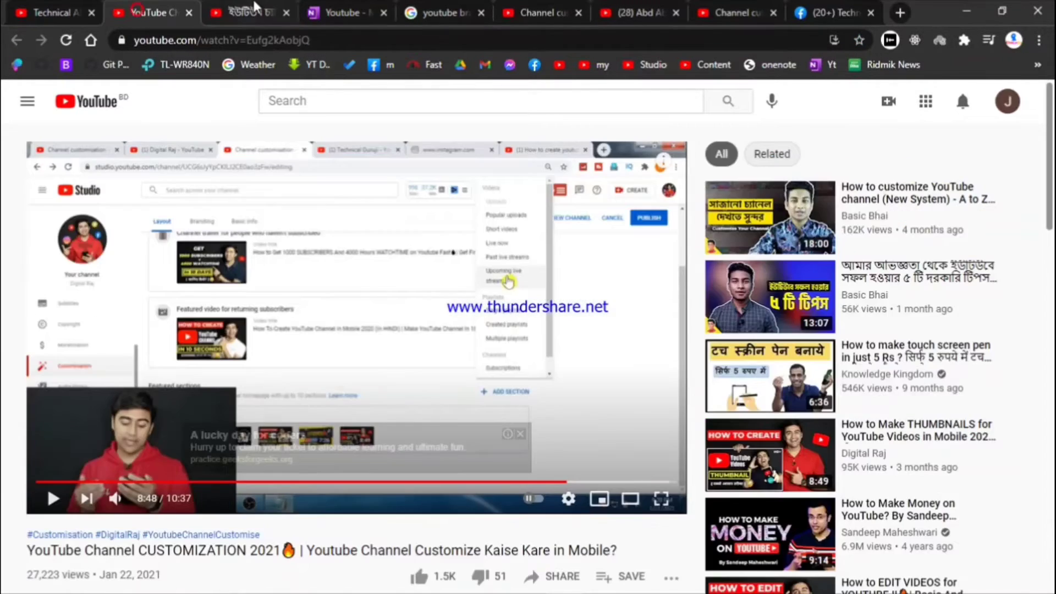
{"action": "left_click", "coordinate": [247, 12]}
{"action": "left_click", "coordinate": [60, 8]}
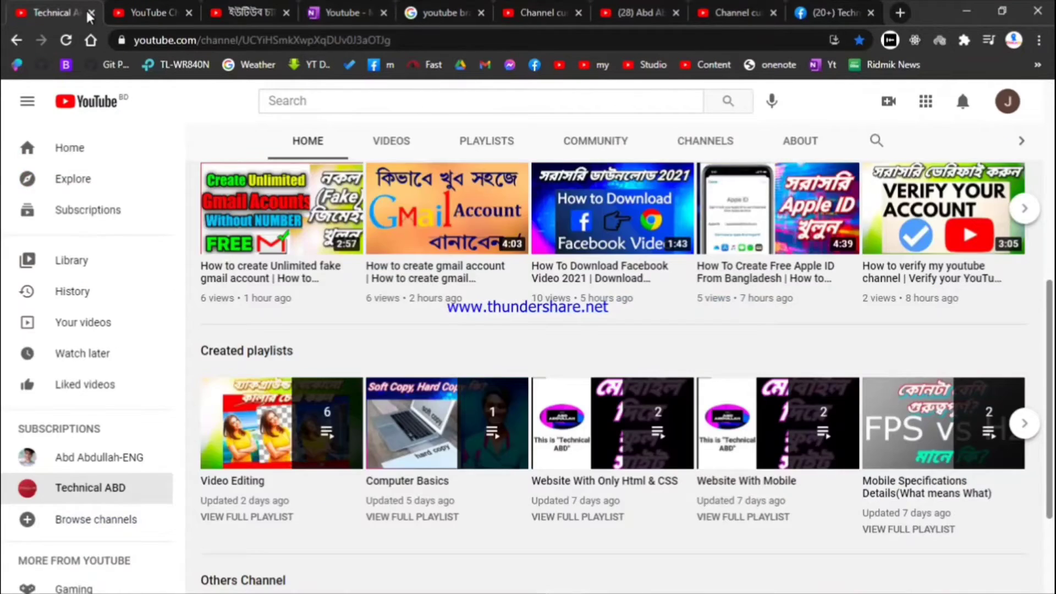
{"action": "left_click", "coordinate": [566, 265]}
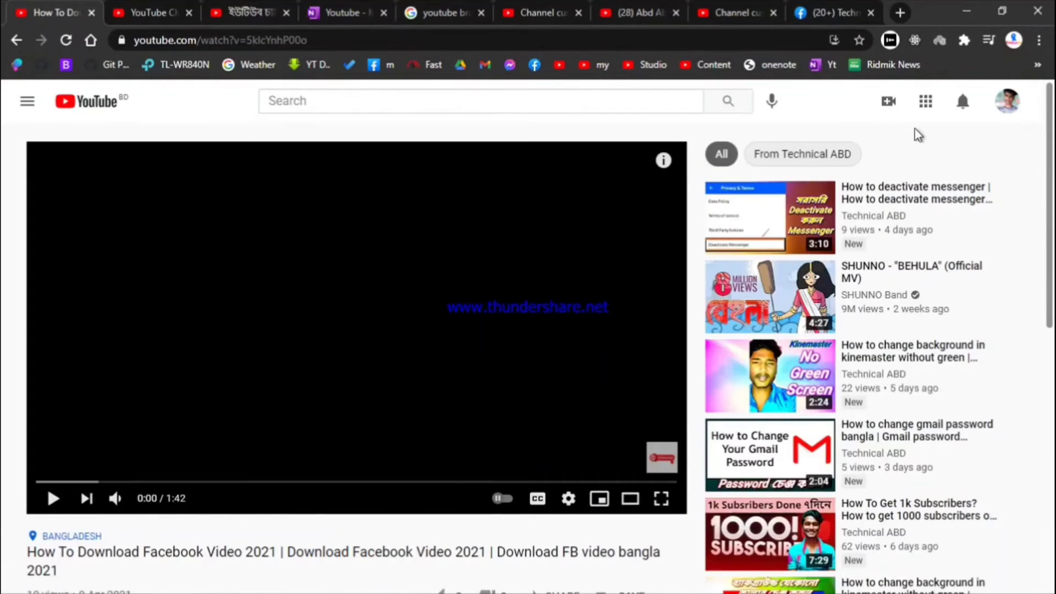
{"action": "left_click", "coordinate": [511, 109]}
{"action": "scroll", "coordinate": [438, 289], "scroll_direction": "down", "scroll_amount": 5}
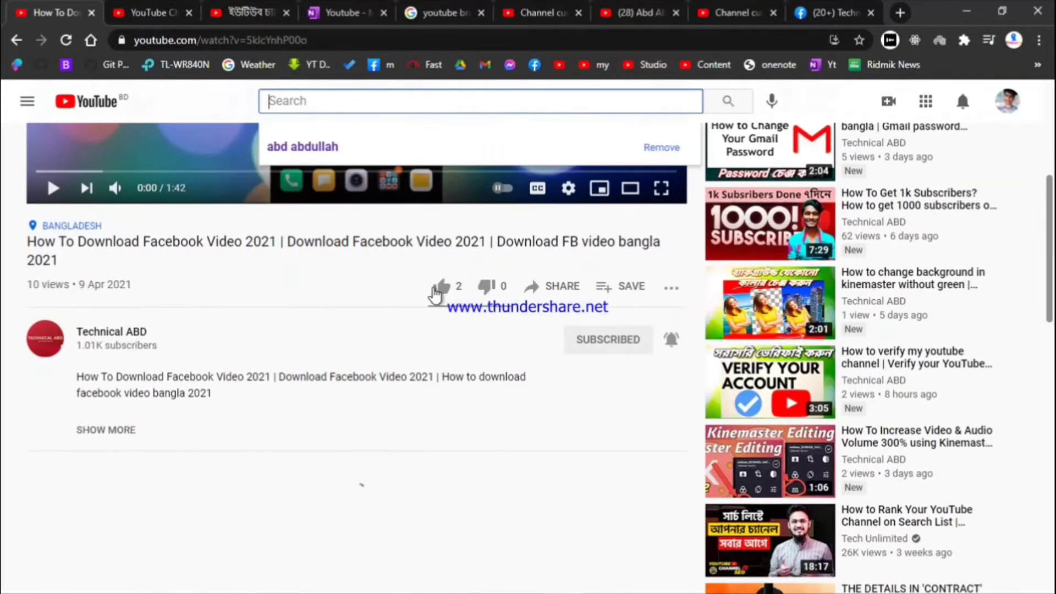
{"action": "left_click", "coordinate": [107, 336]}
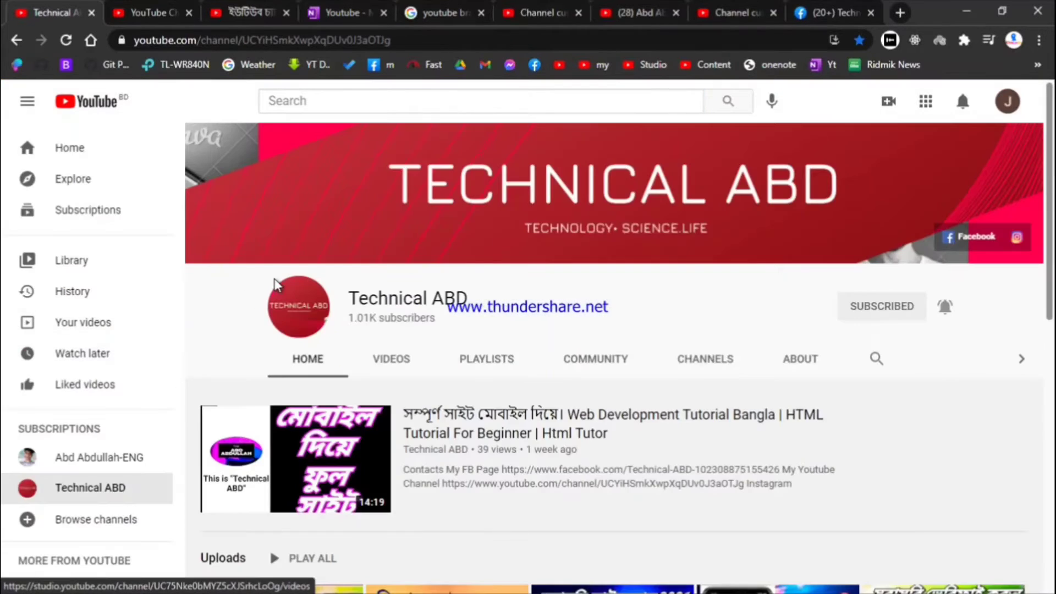
Set the bell to All notifications for the channel listed under Others Channel
{"action": "scroll", "coordinate": [358, 324], "scroll_direction": "down", "scroll_amount": 5}
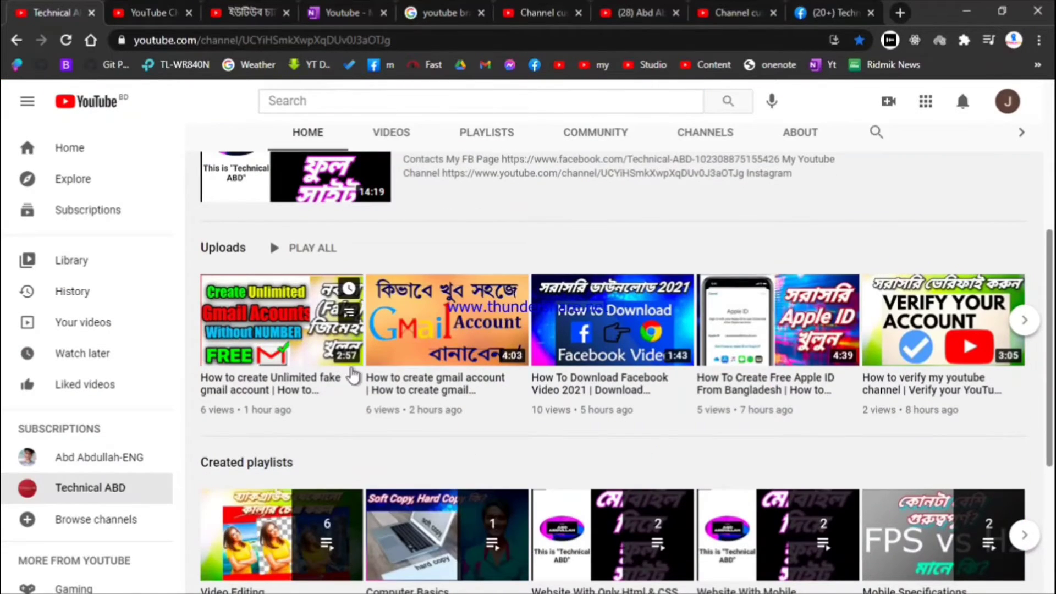
{"action": "scroll", "coordinate": [359, 326], "scroll_direction": "down", "scroll_amount": 5}
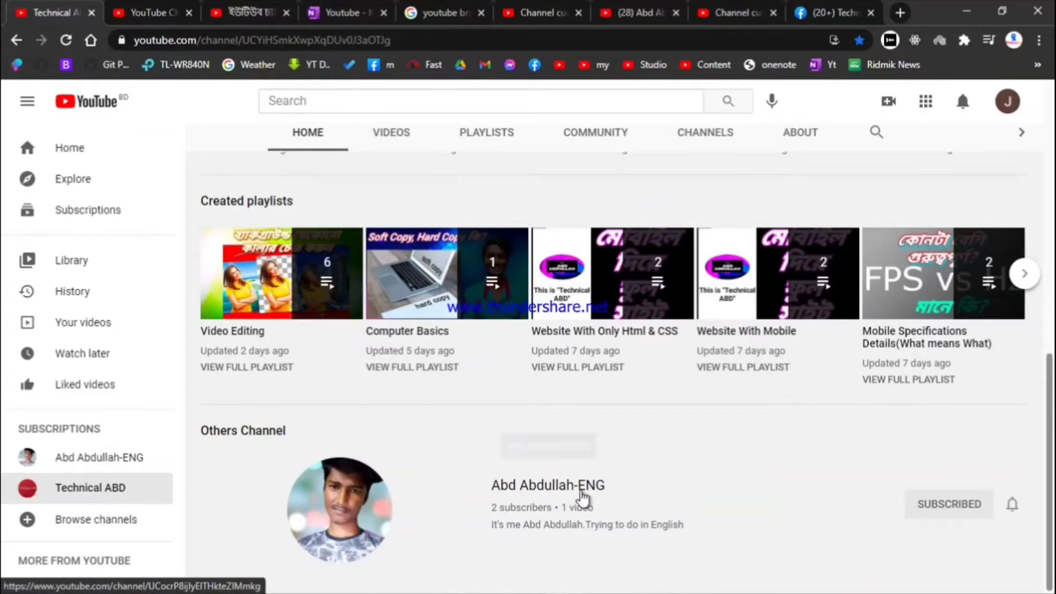
{"action": "left_click", "coordinate": [1010, 503]}
{"action": "left_click", "coordinate": [950, 505]}
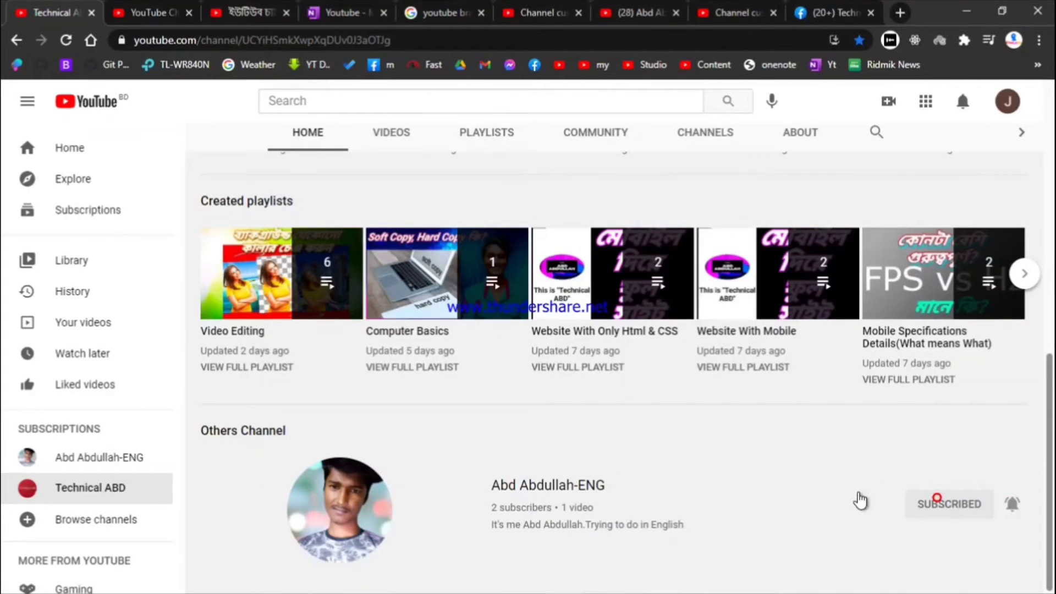
{"action": "scroll", "coordinate": [601, 523], "scroll_direction": "up", "scroll_amount": 4}
{"action": "scroll", "coordinate": [566, 523], "scroll_direction": "down", "scroll_amount": 4}
{"action": "scroll", "coordinate": [758, 479], "scroll_direction": "up", "scroll_amount": 8}
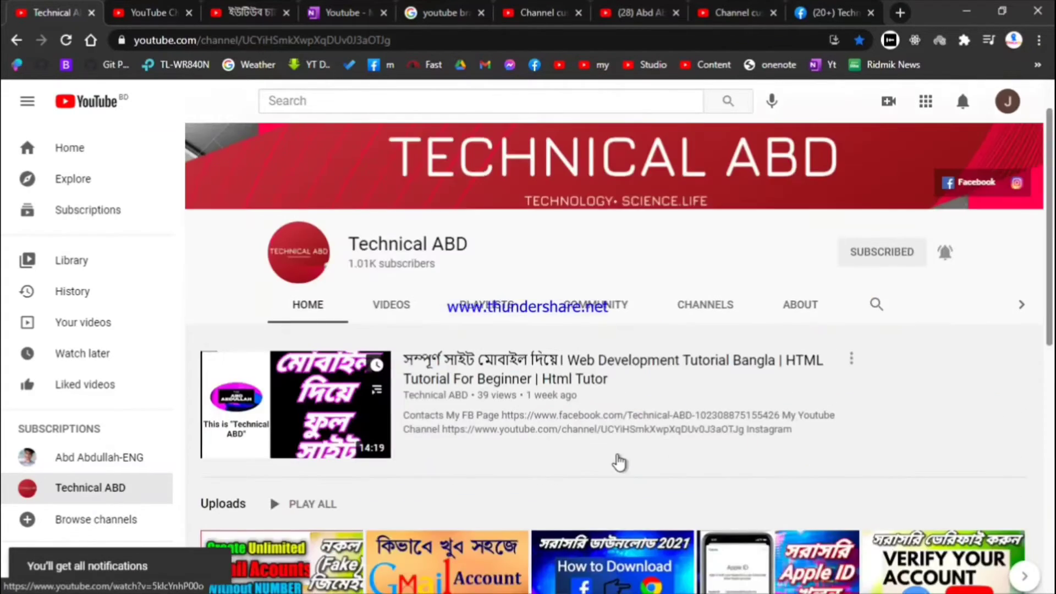
Go back to Channel customisation's Layout settings after a quick look at the public channel page
{"action": "left_click", "coordinate": [530, 11]}
{"action": "left_click", "coordinate": [630, 8]}
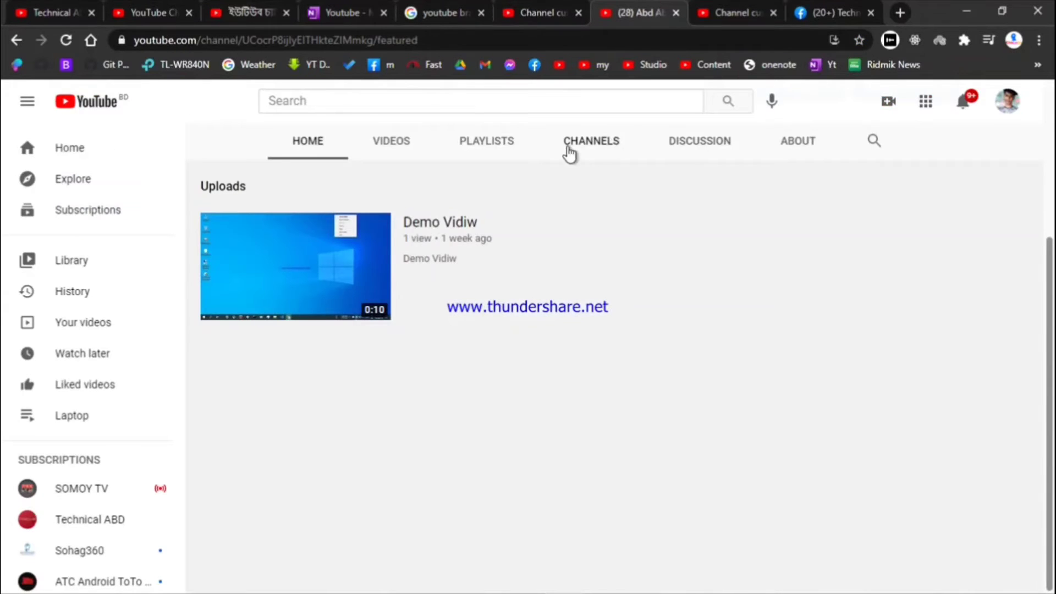
{"action": "scroll", "coordinate": [490, 169], "scroll_direction": "up", "scroll_amount": 4}
{"action": "left_click", "coordinate": [737, 13]}
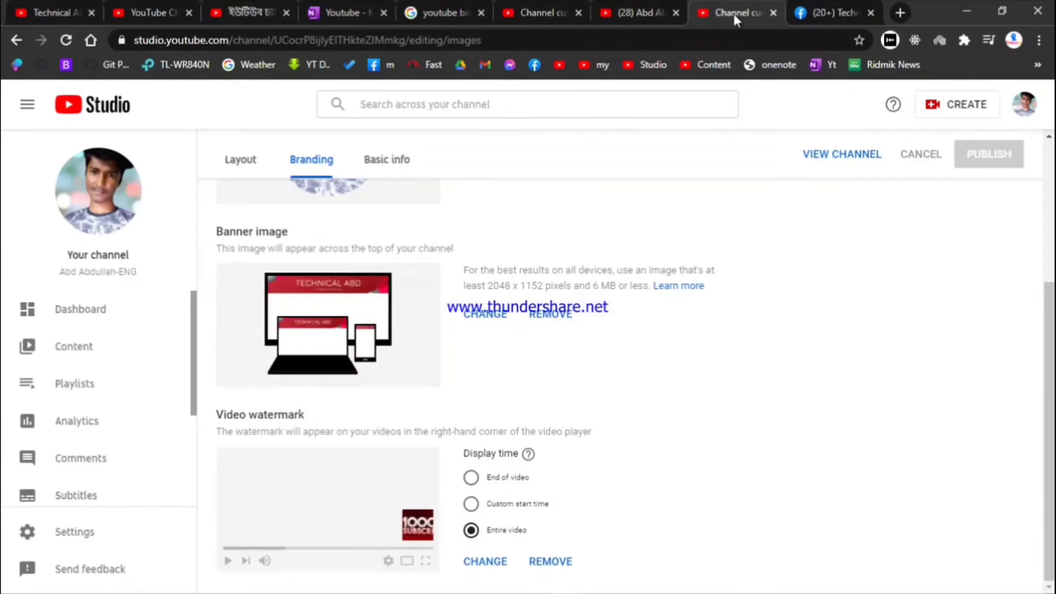
{"action": "left_click", "coordinate": [241, 159]}
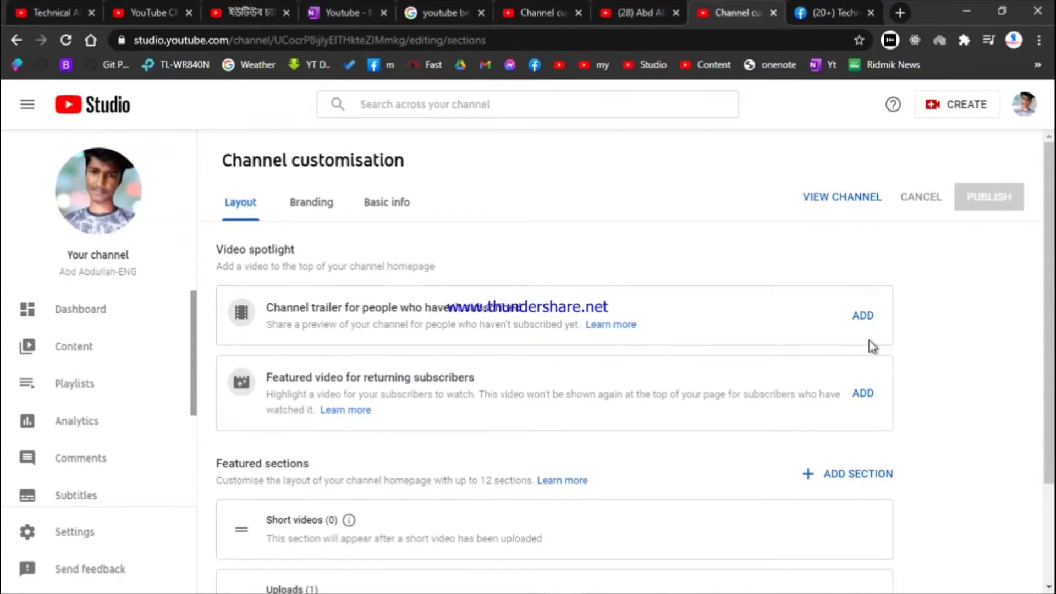
{"action": "left_click", "coordinate": [55, 12]}
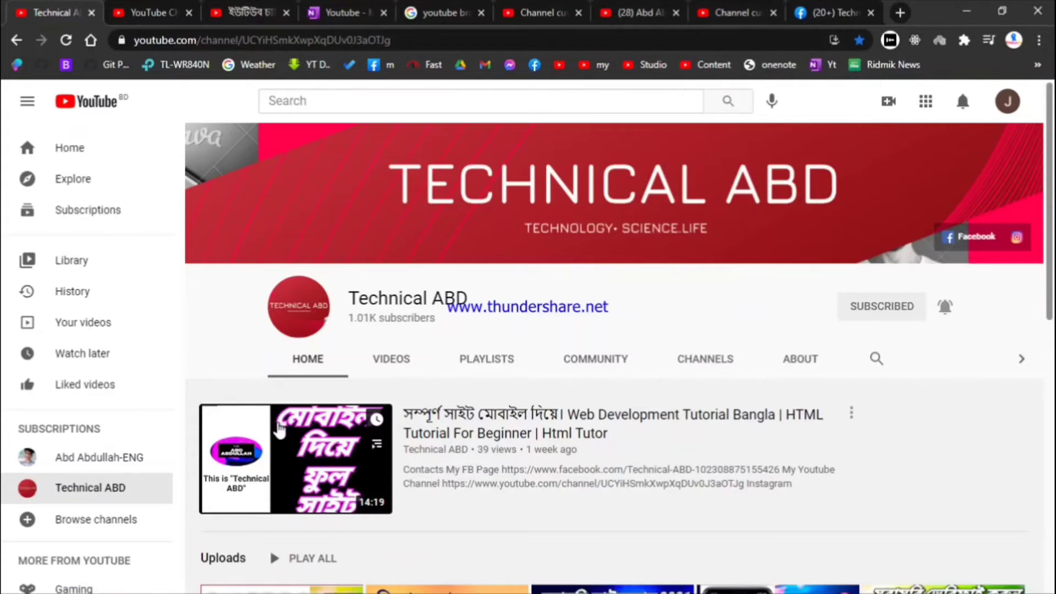
{"action": "left_click", "coordinate": [731, 7]}
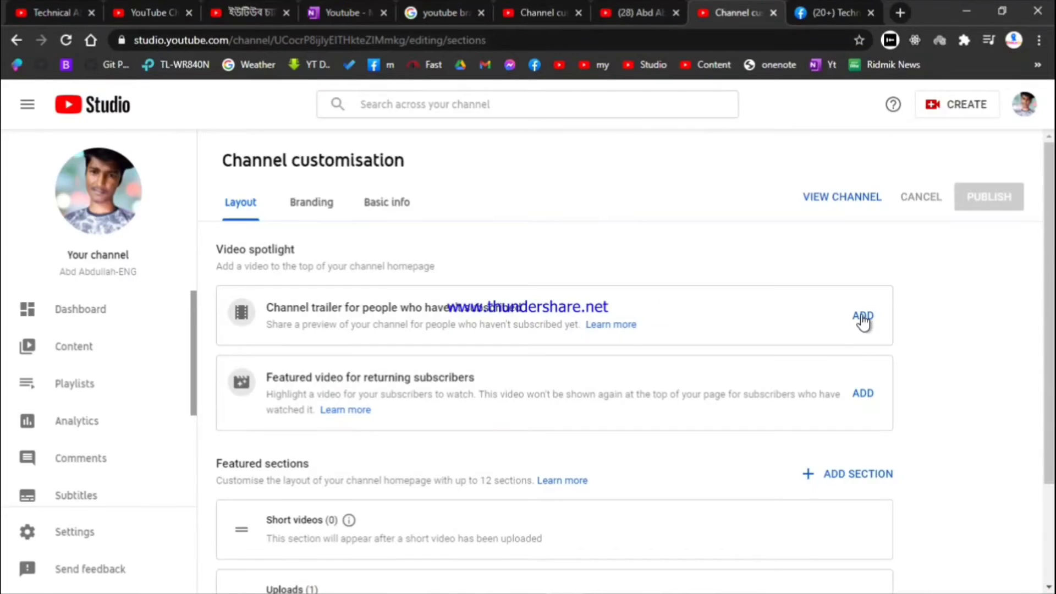
Pick Demo Vidiw in the Channel trailer slot and again in the Featured video slot
{"action": "left_click", "coordinate": [861, 319]}
{"action": "left_click", "coordinate": [265, 272]}
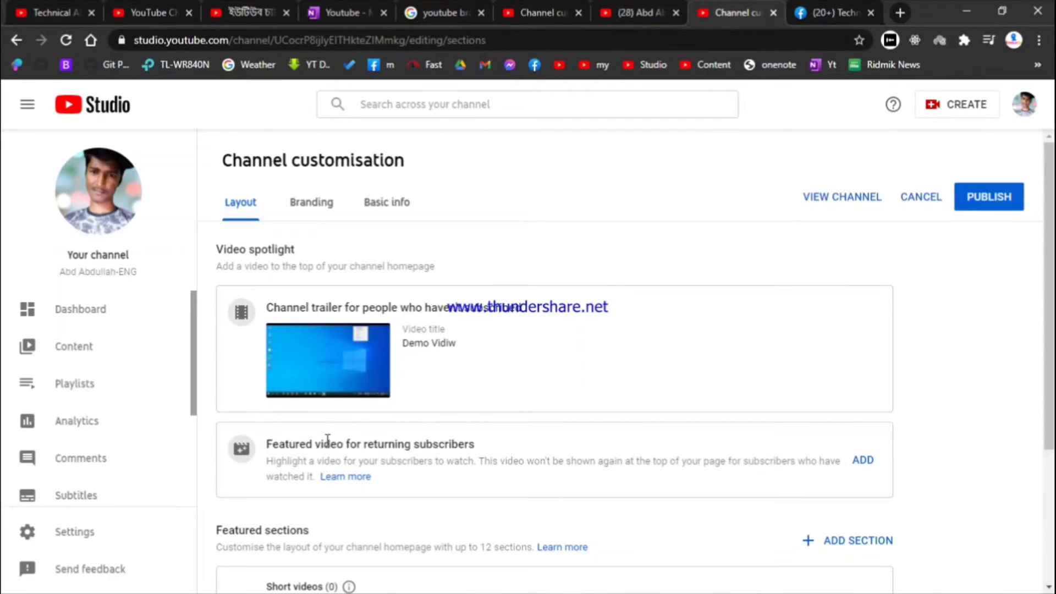
{"action": "scroll", "coordinate": [394, 422], "scroll_direction": "down", "scroll_amount": 2}
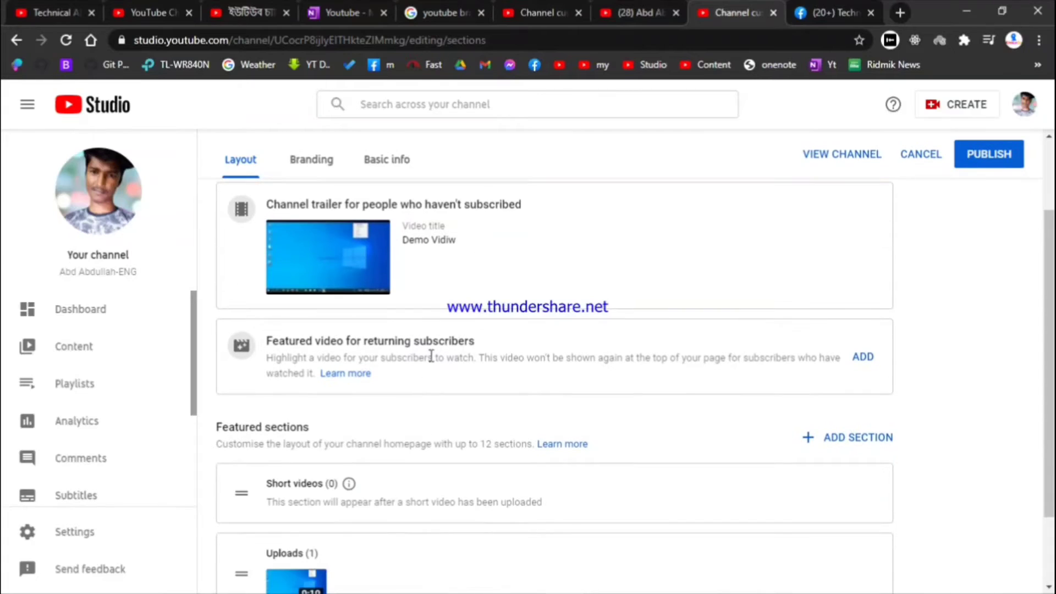
{"action": "left_click", "coordinate": [873, 358]}
{"action": "left_click", "coordinate": [878, 363]}
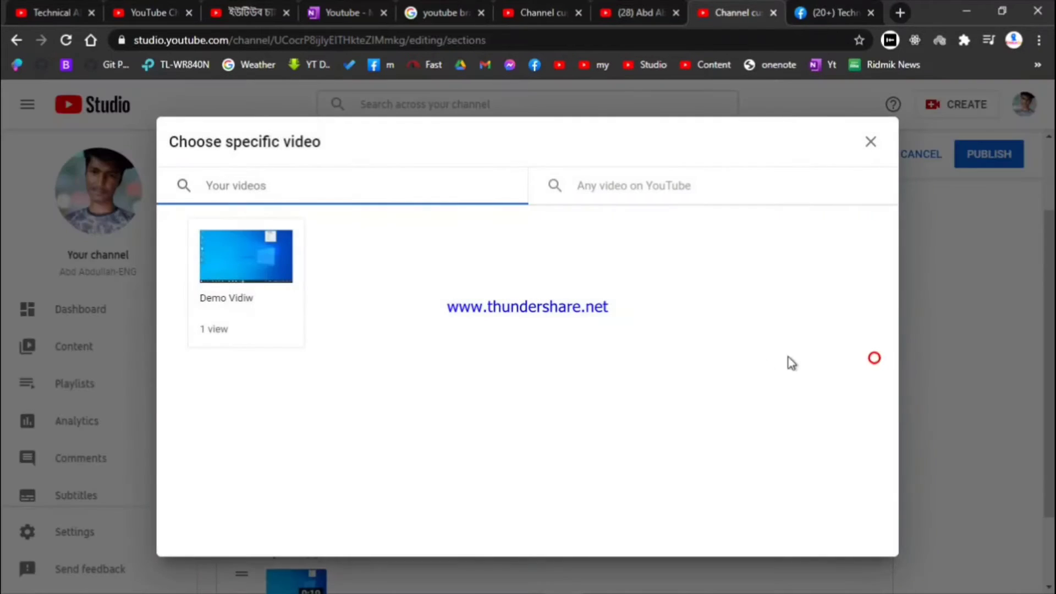
{"action": "left_click", "coordinate": [239, 278]}
{"action": "scroll", "coordinate": [608, 361], "scroll_direction": "down", "scroll_amount": 3}
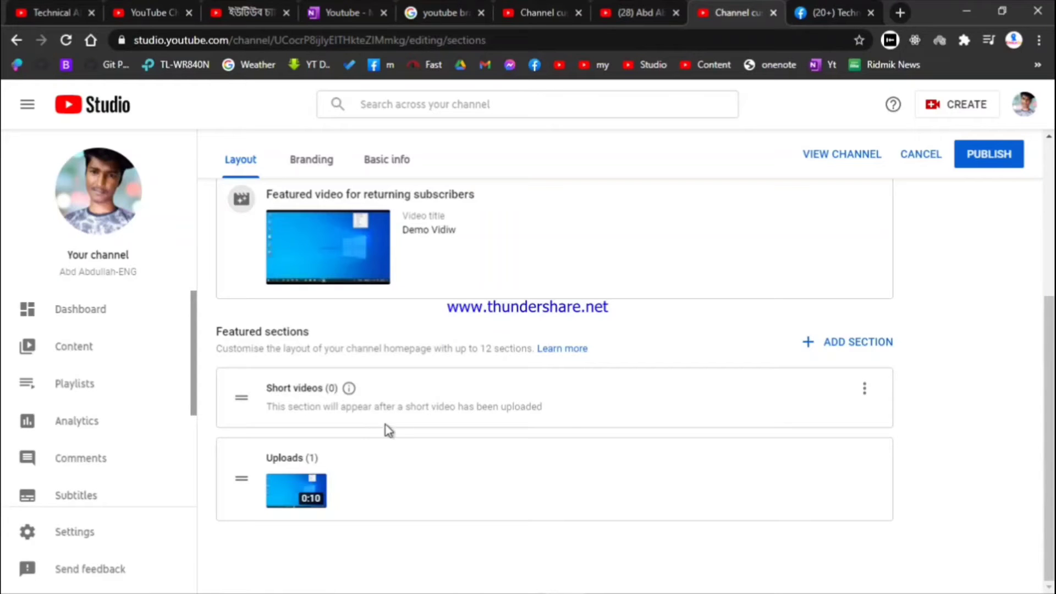
{"action": "key", "text": "ctrl+1"}
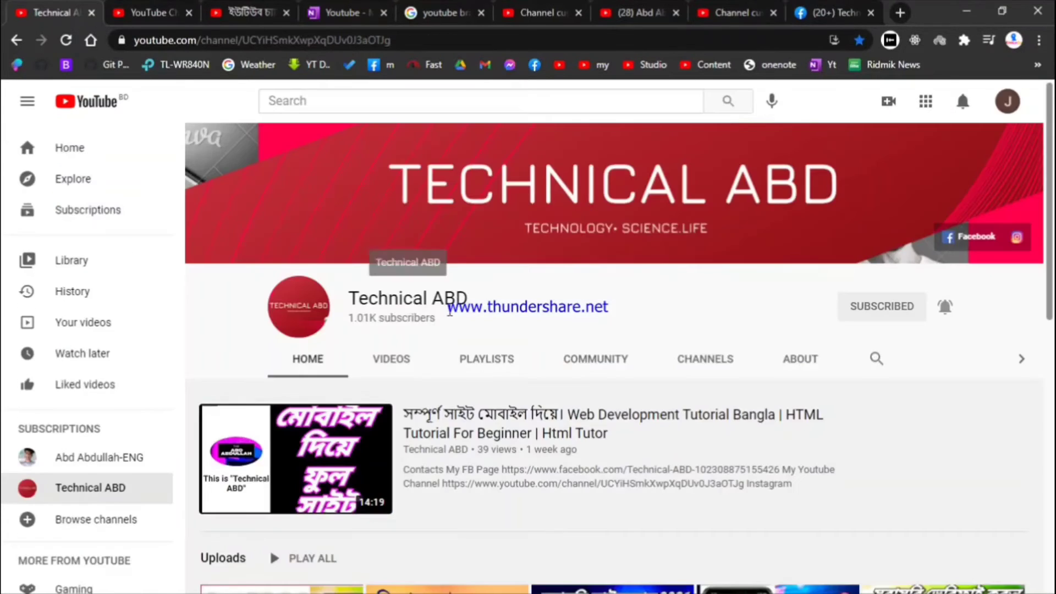
{"action": "scroll", "coordinate": [418, 275], "scroll_direction": "down", "scroll_amount": 8}
{"action": "scroll", "coordinate": [456, 319], "scroll_direction": "down", "scroll_amount": 1}
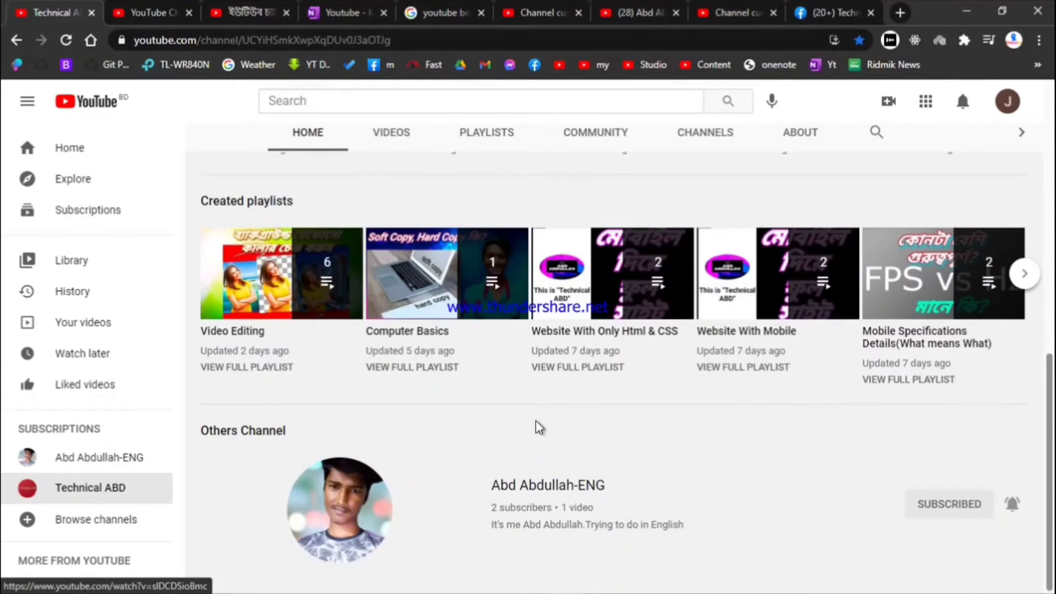
{"action": "scroll", "coordinate": [535, 427], "scroll_direction": "up", "scroll_amount": 4}
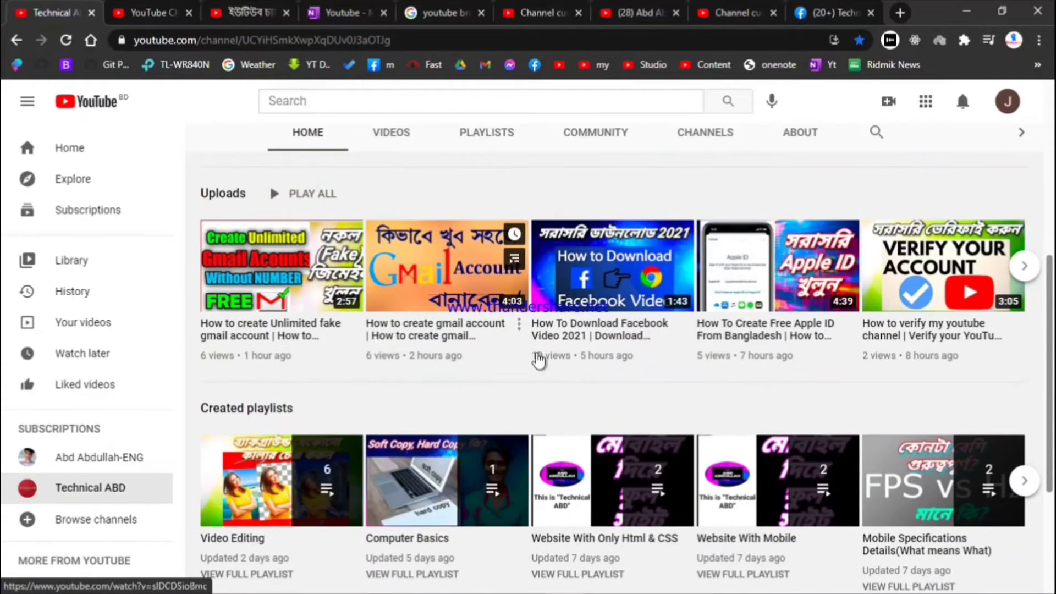
{"action": "scroll", "coordinate": [502, 380], "scroll_direction": "down", "scroll_amount": 4}
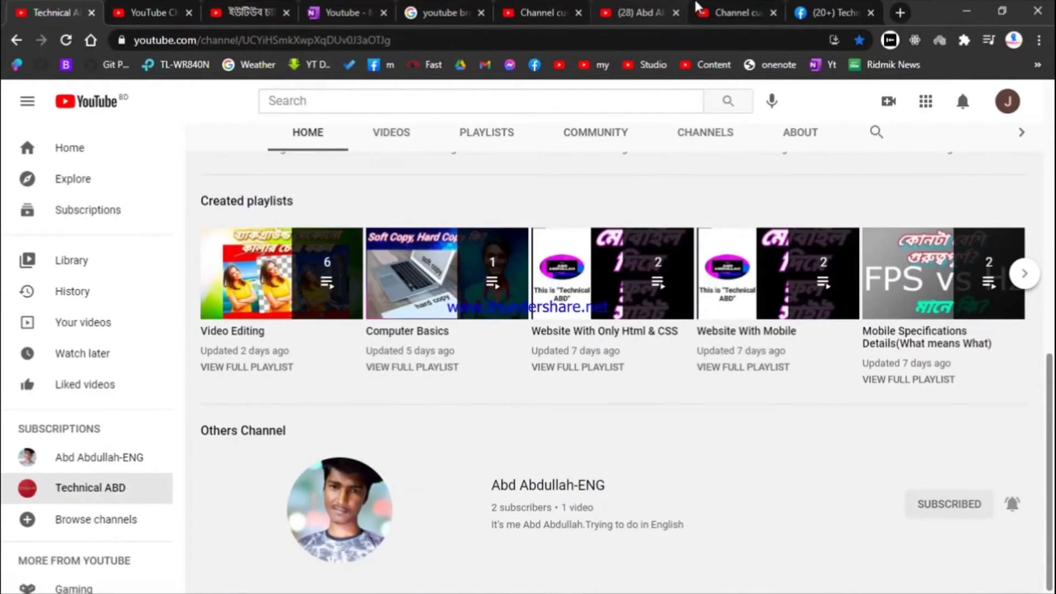
{"action": "left_click", "coordinate": [715, 13]}
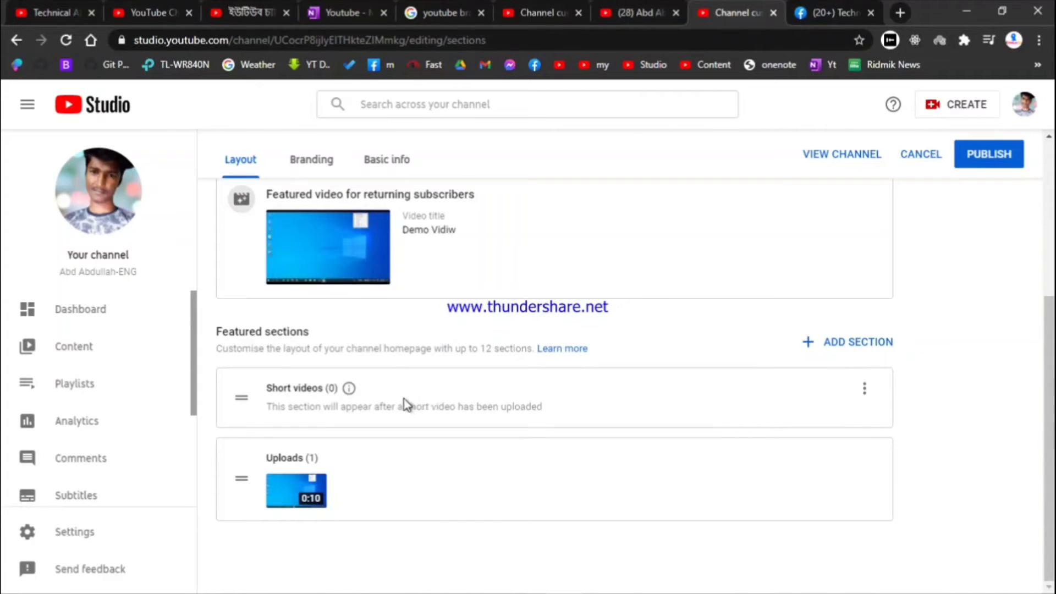
Choose Popular uploads from the ADD SECTION list and publish the Layout changes
{"action": "left_click", "coordinate": [859, 341]}
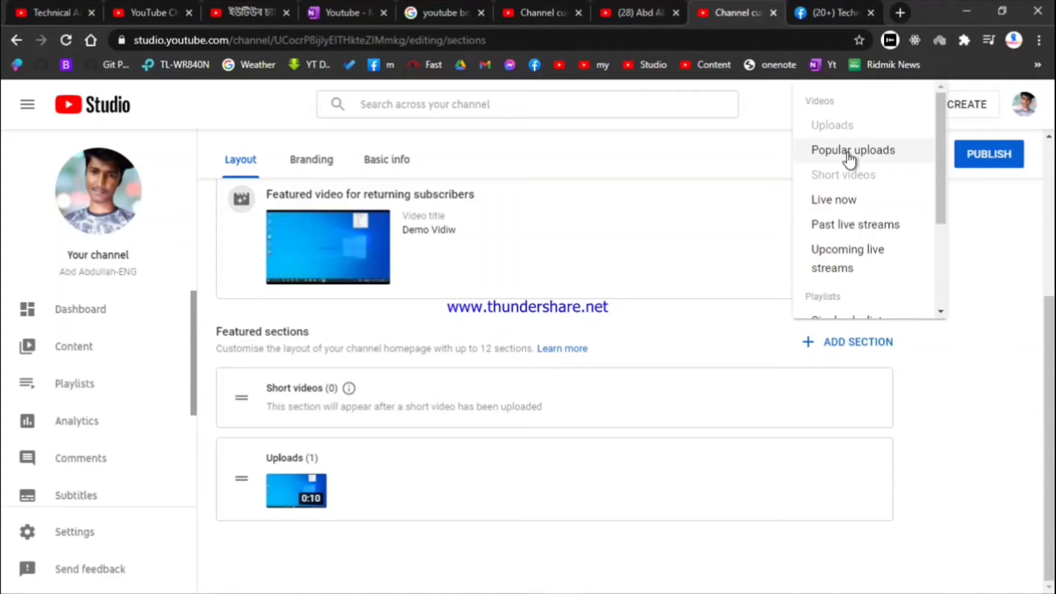
{"action": "scroll", "coordinate": [849, 158], "scroll_direction": "down", "scroll_amount": 3}
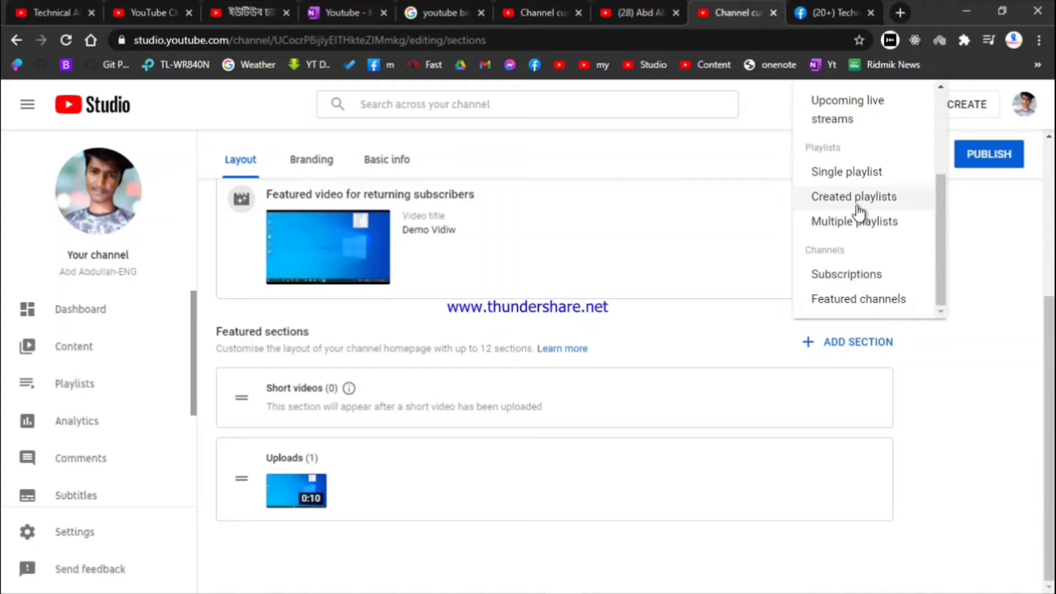
{"action": "scroll", "coordinate": [866, 176], "scroll_direction": "up", "scroll_amount": 3}
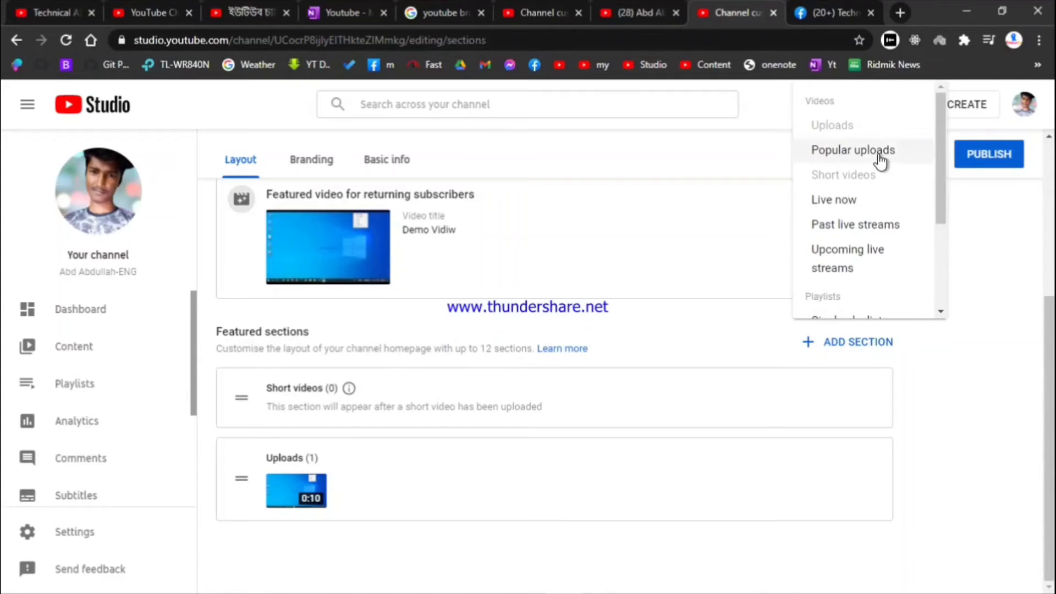
{"action": "left_click", "coordinate": [876, 159]}
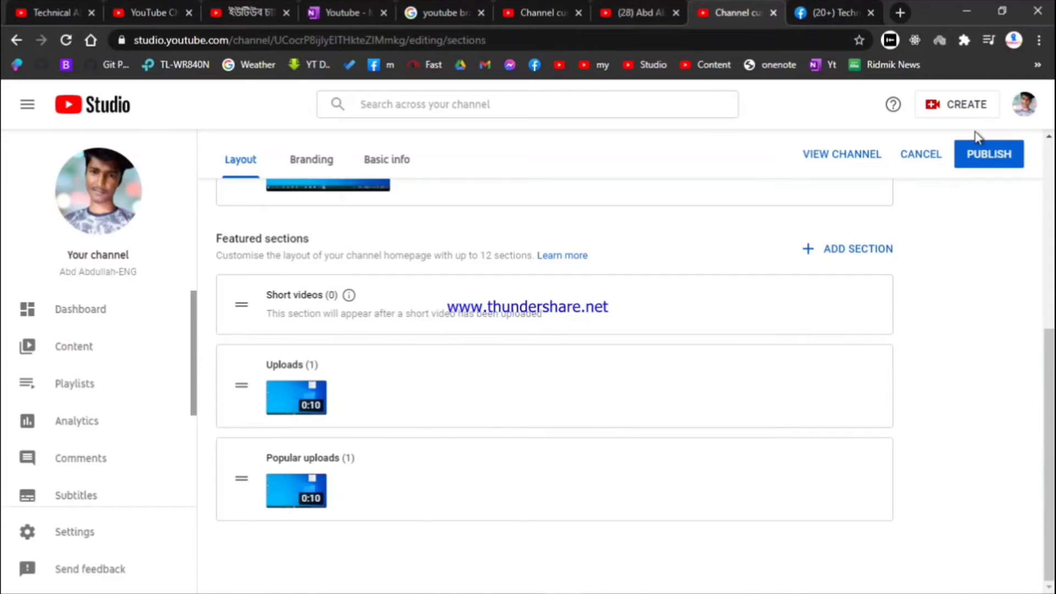
{"action": "left_click", "coordinate": [987, 155]}
Reload the own channel home page and pause the featured Demo Vidiw video
{"action": "left_click", "coordinate": [609, 9]}
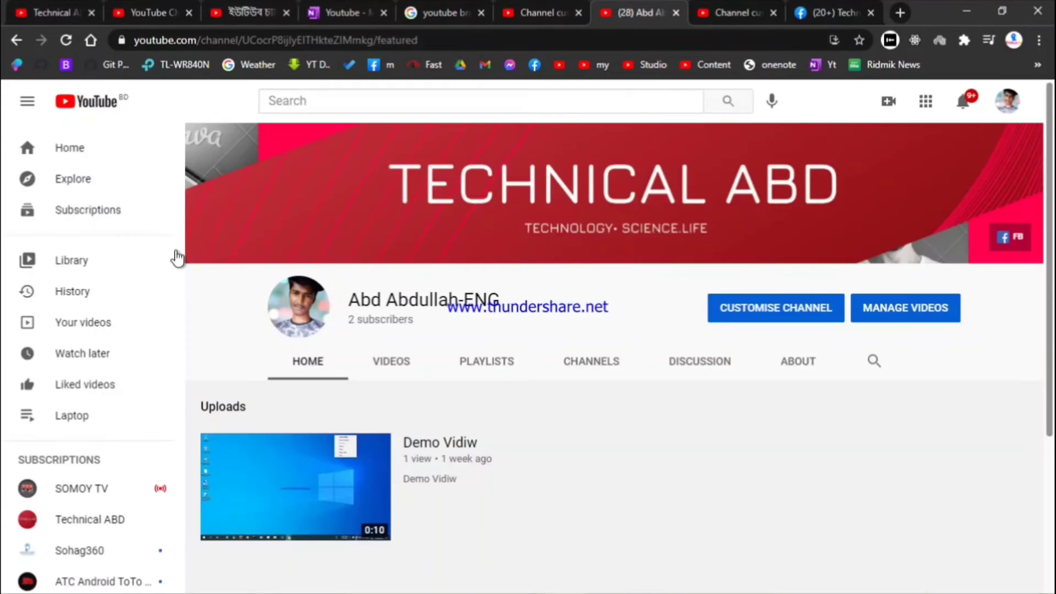
{"action": "left_click", "coordinate": [66, 40]}
{"action": "scroll", "coordinate": [394, 314], "scroll_direction": "down", "scroll_amount": 4}
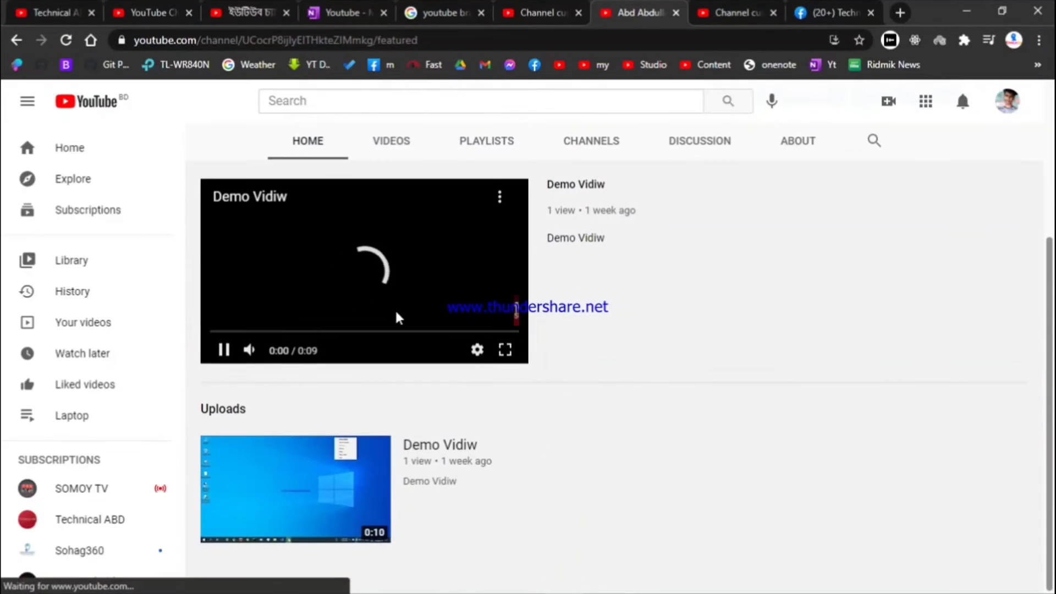
{"action": "left_click", "coordinate": [373, 271]}
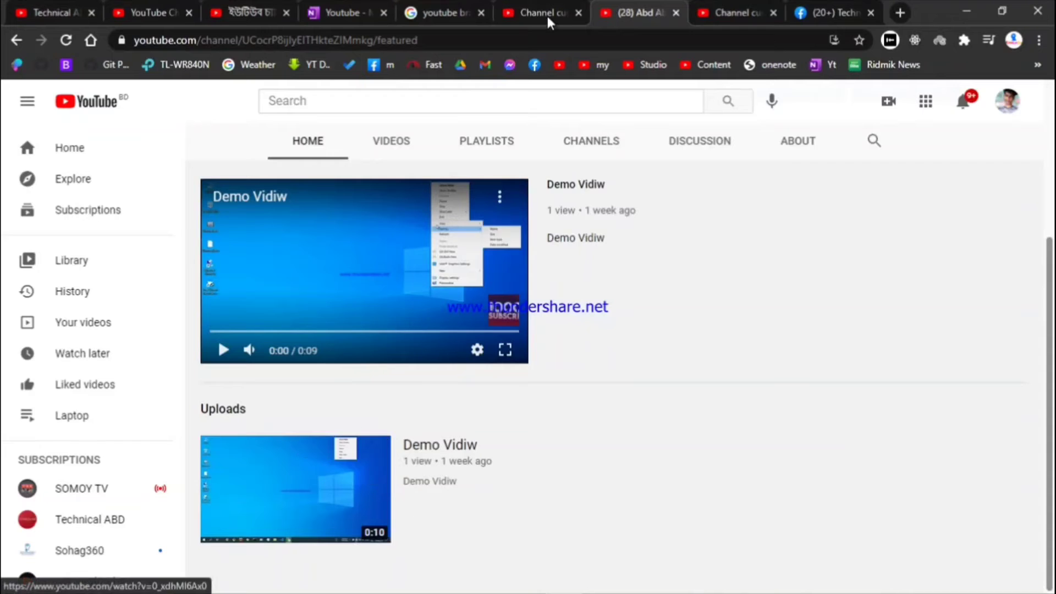
Return to the Layout editor's Featured sections, briefly checking the other customisation page and home page
{"action": "left_click", "coordinate": [727, 11]}
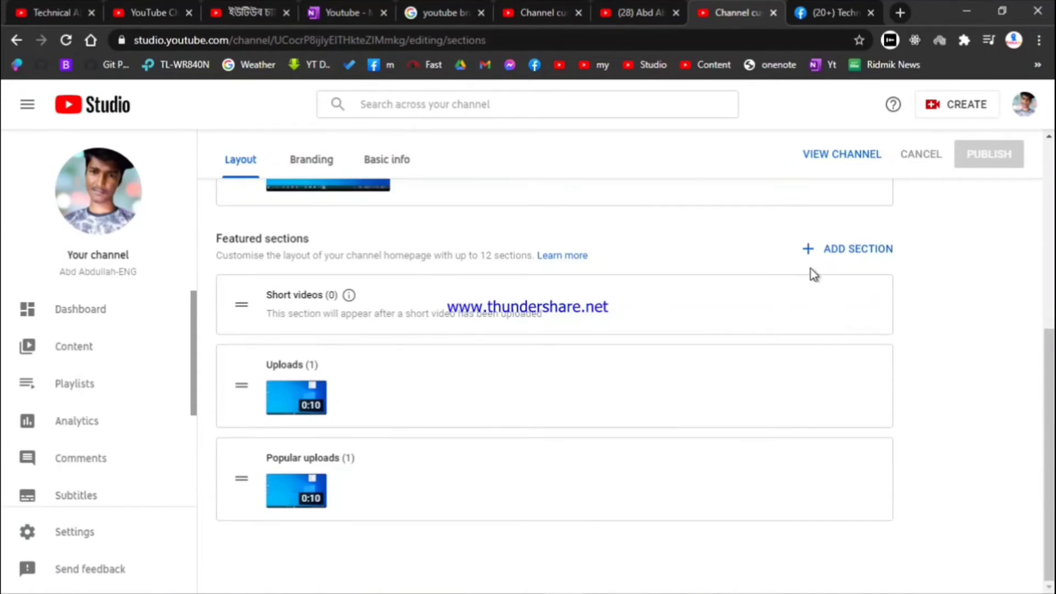
{"action": "scroll", "coordinate": [814, 273], "scroll_direction": "up", "scroll_amount": 4}
{"action": "scroll", "coordinate": [735, 278], "scroll_direction": "down", "scroll_amount": 4}
{"action": "left_click", "coordinate": [514, 8]}
{"action": "scroll", "coordinate": [394, 463], "scroll_direction": "down", "scroll_amount": 3}
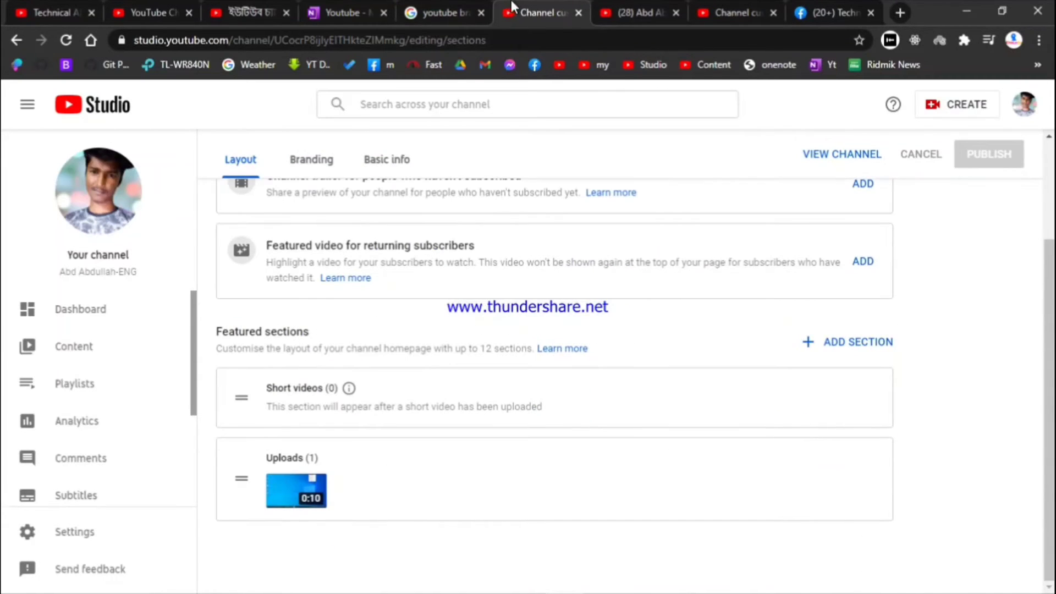
{"action": "left_click", "coordinate": [641, 11]}
{"action": "left_click", "coordinate": [719, 7]}
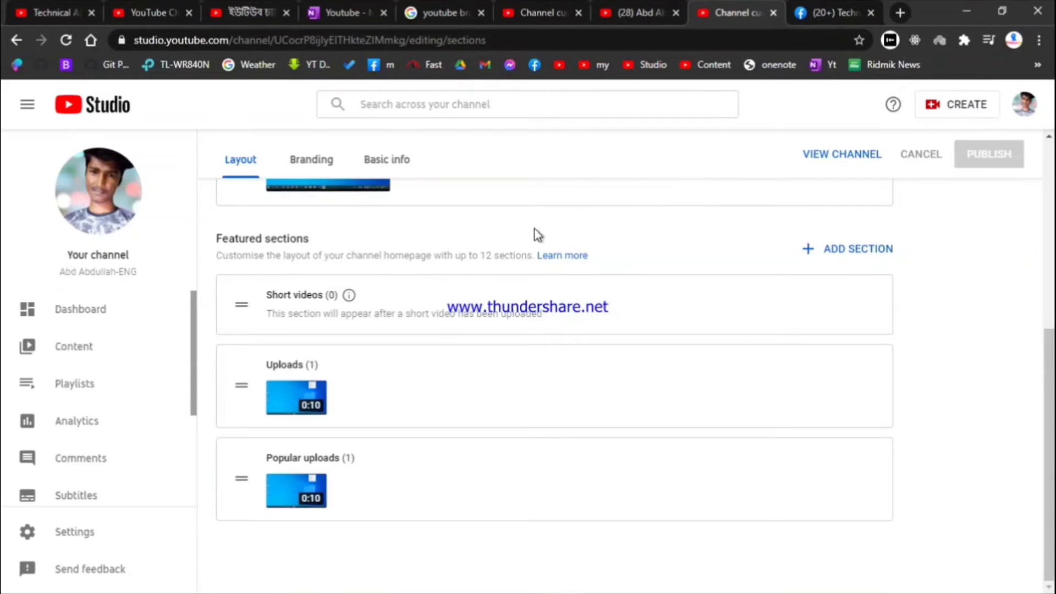
{"action": "scroll", "coordinate": [756, 341], "scroll_direction": "up", "scroll_amount": 2}
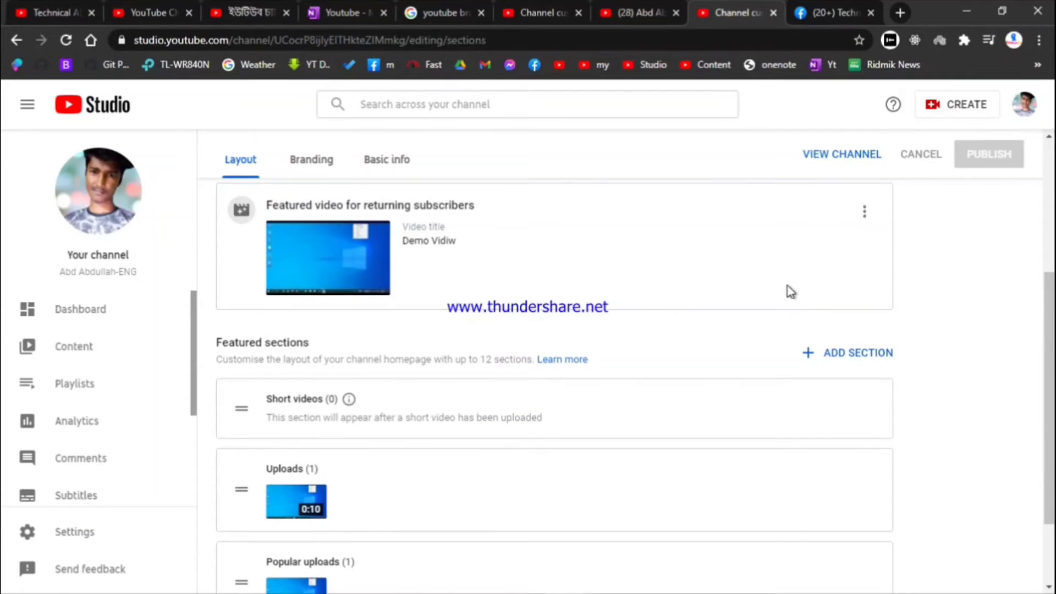
Open the ADD SECTION list of section types and scroll through it
{"action": "left_click", "coordinate": [833, 350]}
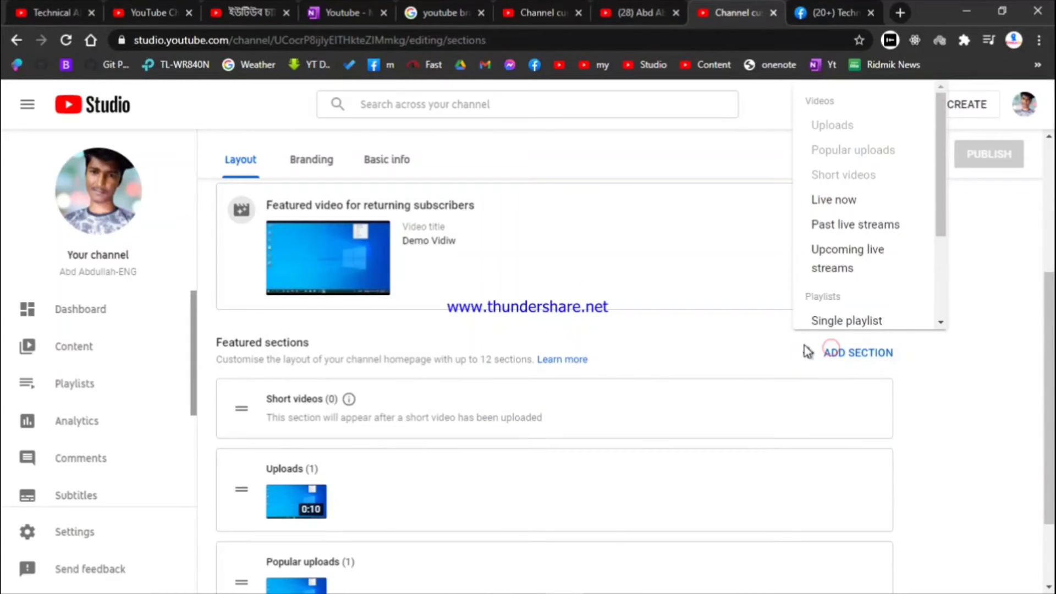
{"action": "scroll", "coordinate": [818, 220], "scroll_direction": "down", "scroll_amount": 2}
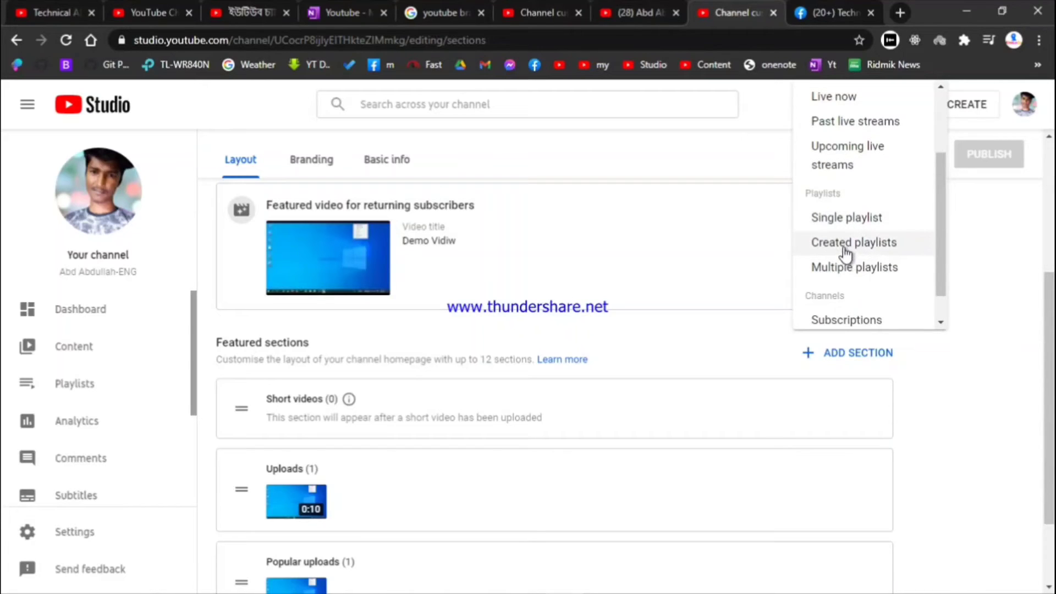
{"action": "left_click", "coordinate": [843, 250]}
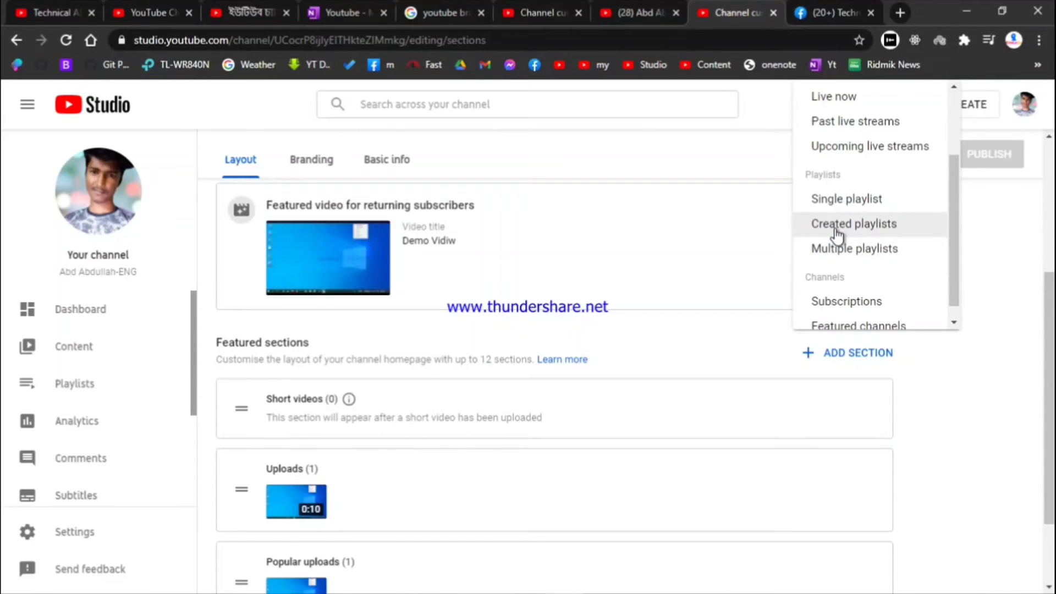
After checking another channel's created playlists row, add a Created playlists section
{"action": "left_click", "coordinate": [21, 7]}
{"action": "scroll", "coordinate": [404, 333], "scroll_direction": "up", "scroll_amount": 10}
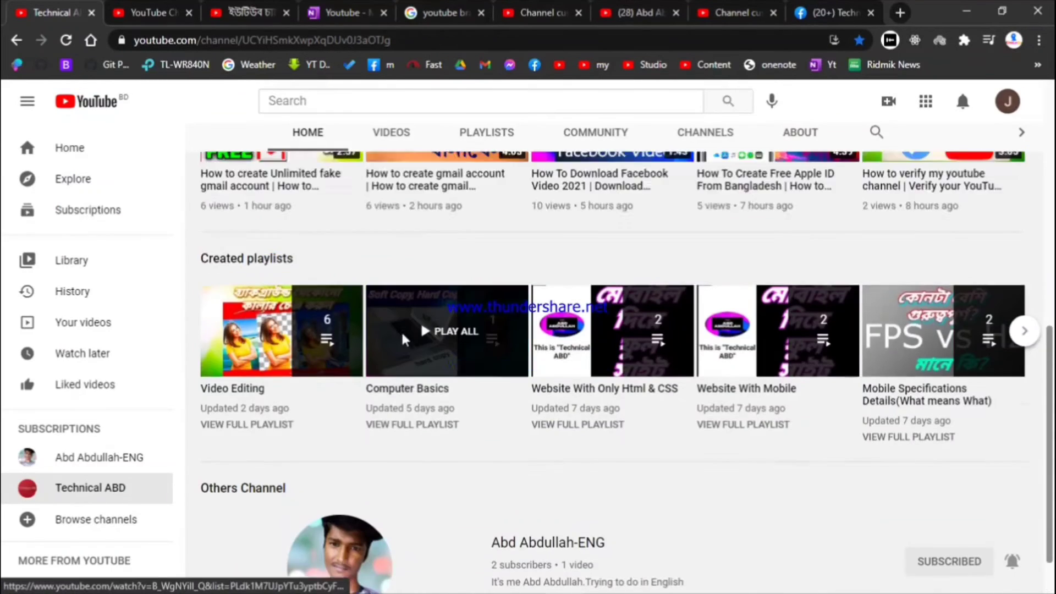
{"action": "scroll", "coordinate": [453, 374], "scroll_direction": "down", "scroll_amount": 4}
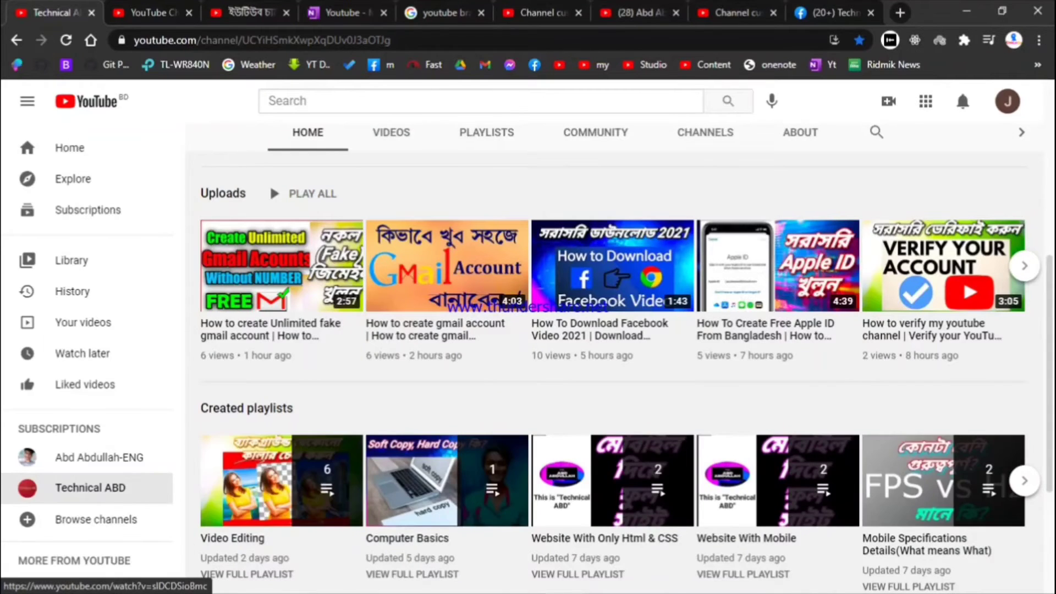
{"action": "left_click", "coordinate": [1023, 483]}
{"action": "left_click", "coordinate": [1028, 489]}
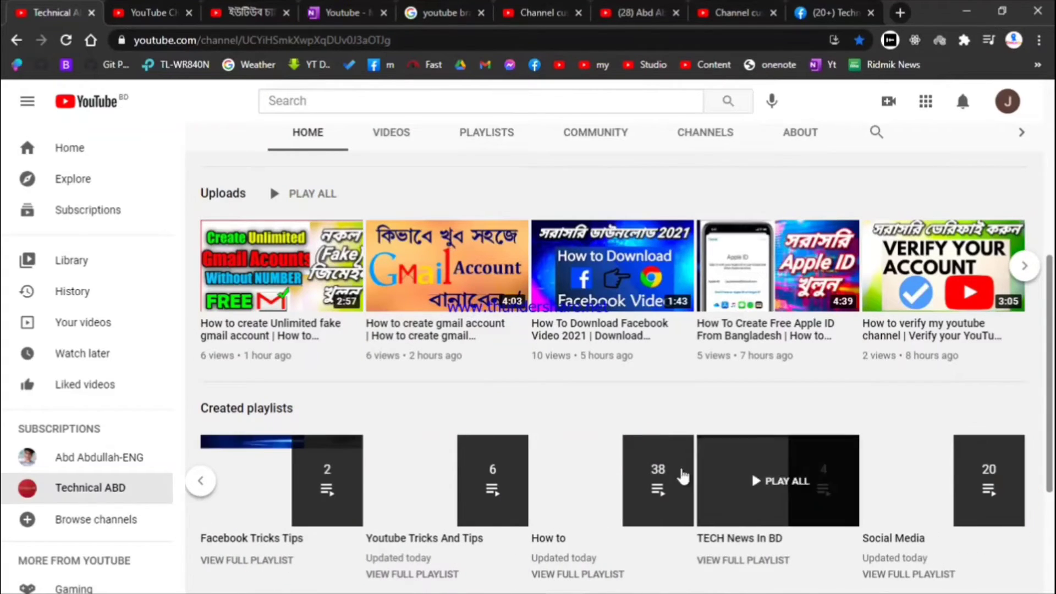
{"action": "left_click", "coordinate": [763, 8]}
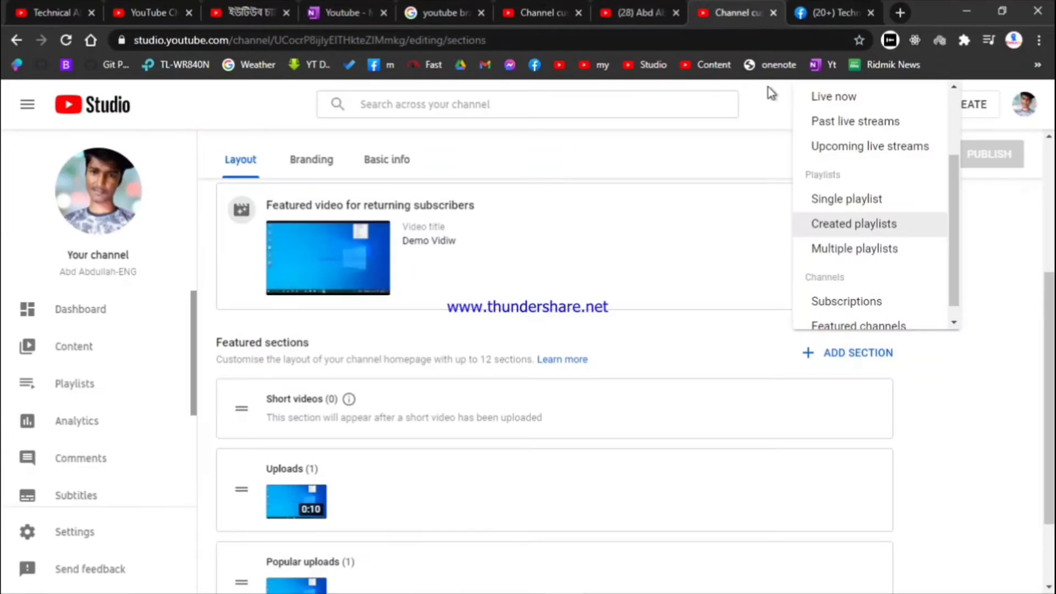
{"action": "left_click", "coordinate": [851, 226]}
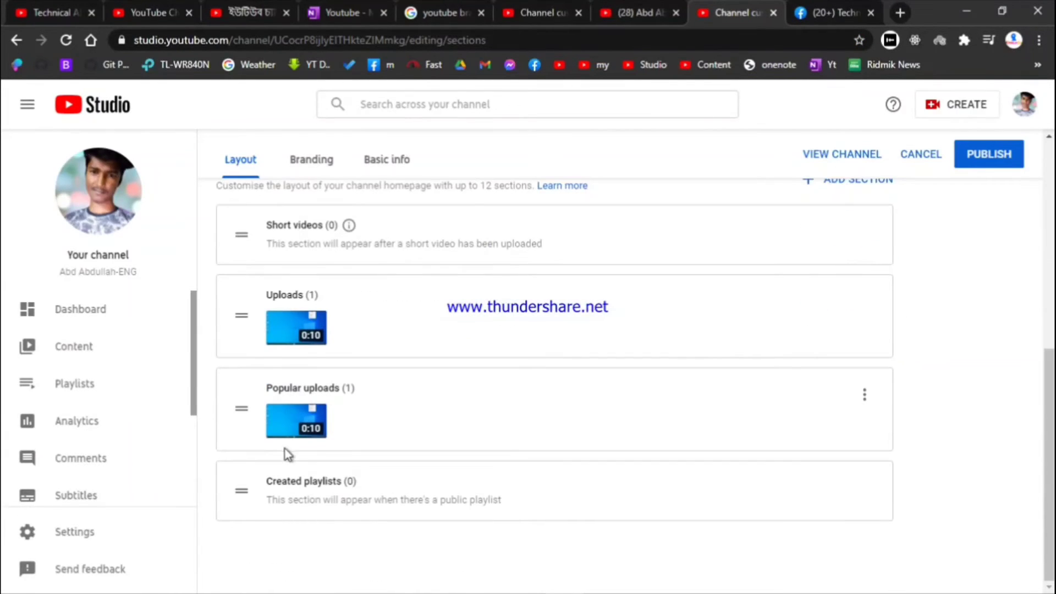
Glance at the other channel's home page again, then publish the updated layout
{"action": "left_click", "coordinate": [50, 7]}
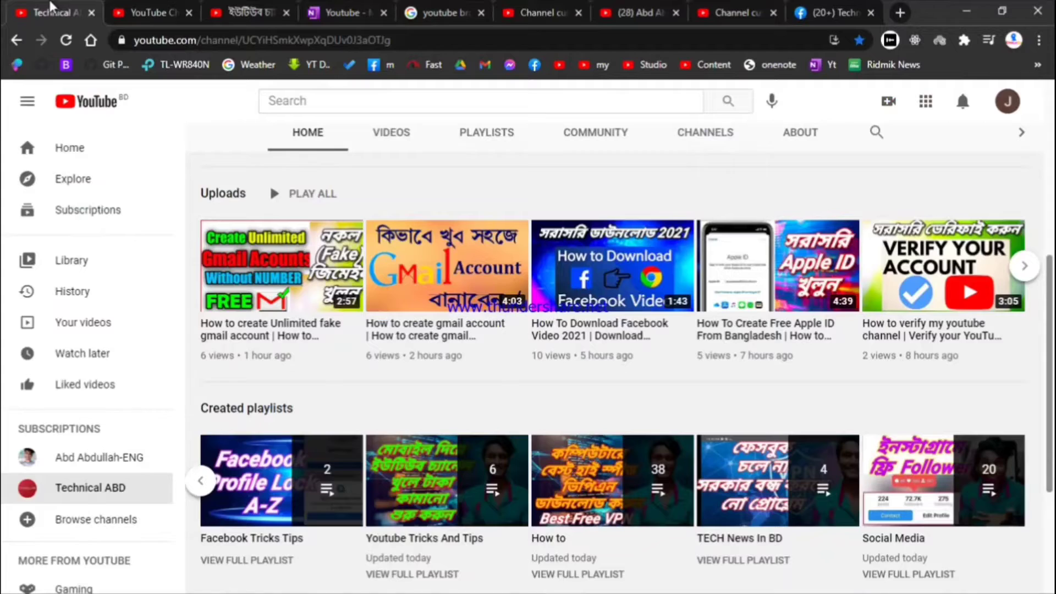
{"action": "scroll", "coordinate": [756, 412], "scroll_direction": "down", "scroll_amount": 4}
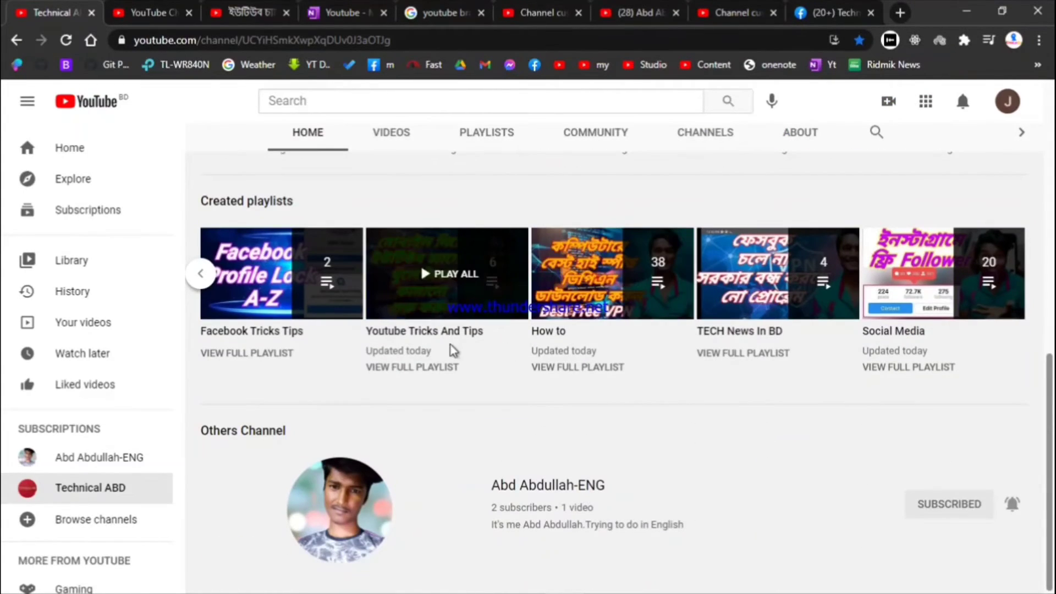
{"action": "scroll", "coordinate": [829, 181], "scroll_direction": "up", "scroll_amount": 6}
{"action": "left_click", "coordinate": [709, 11]}
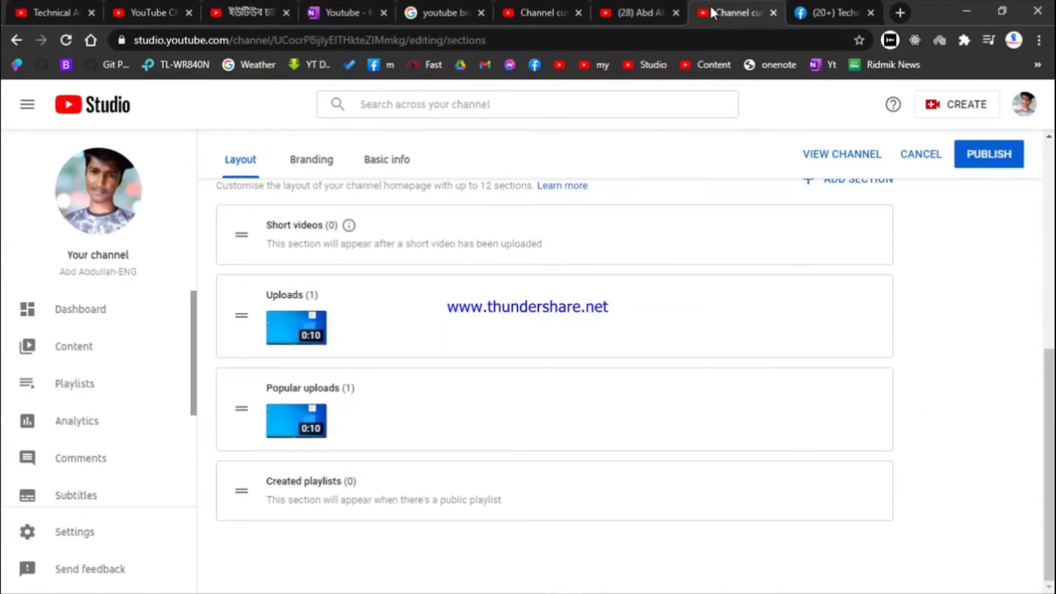
{"action": "left_click", "coordinate": [1000, 164]}
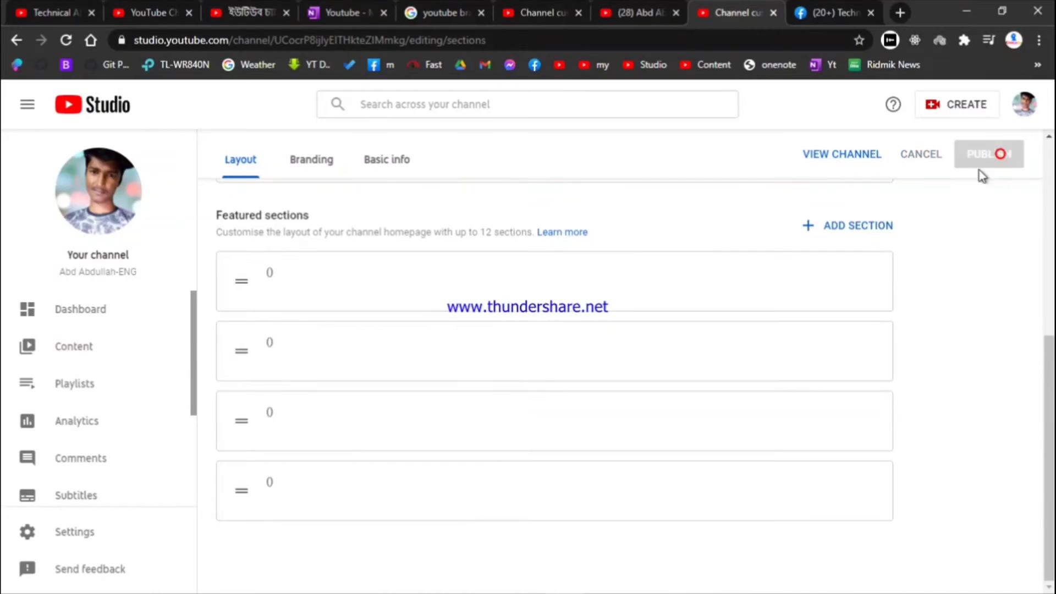
Reload the own channel home page to check the published changes, then return to Studio
{"action": "left_click", "coordinate": [621, 11]}
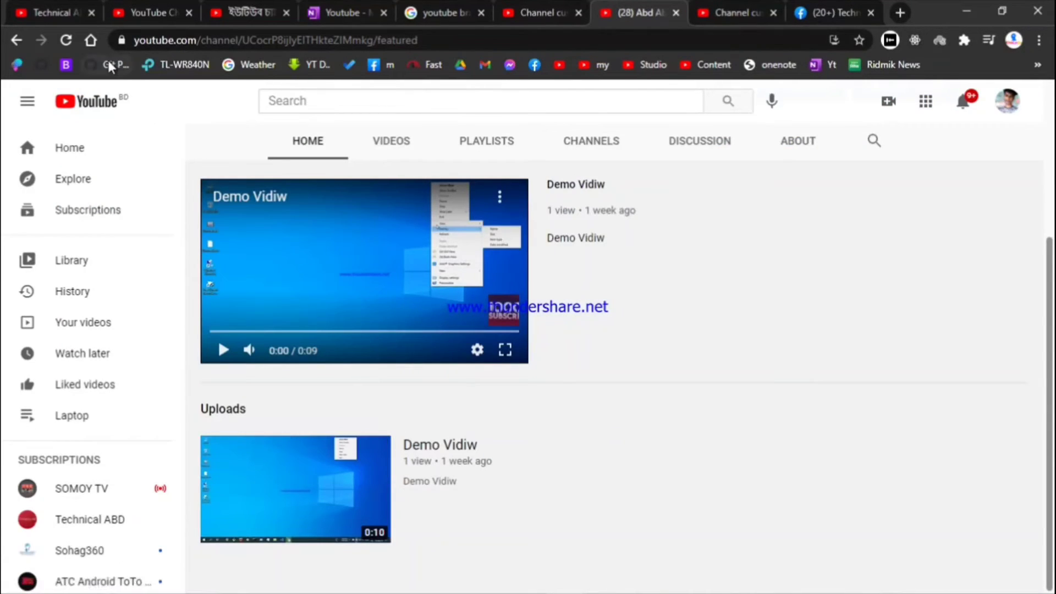
{"action": "left_click", "coordinate": [65, 40]}
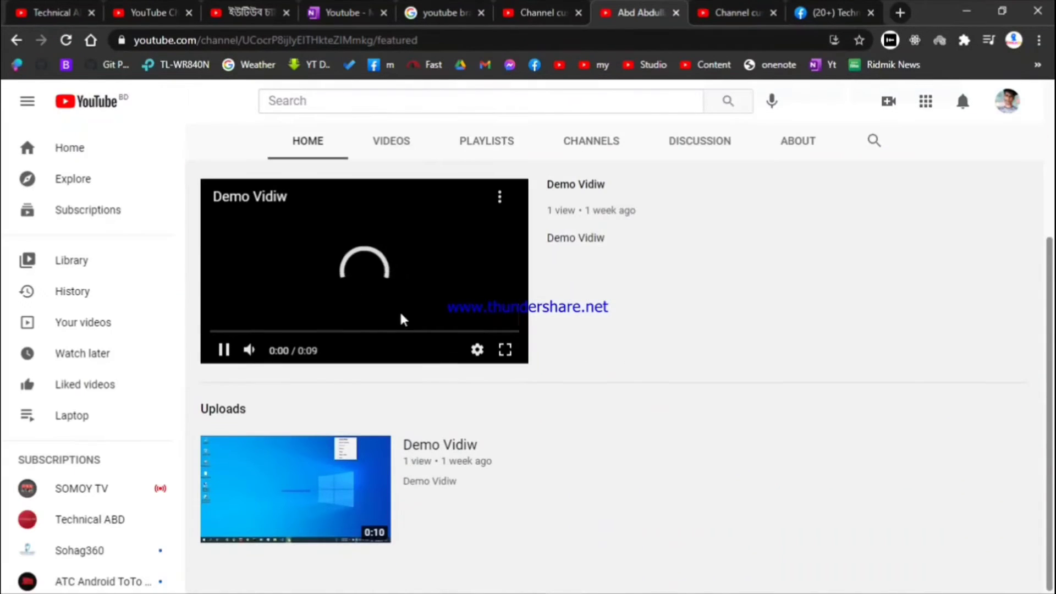
{"action": "left_click", "coordinate": [730, 4]}
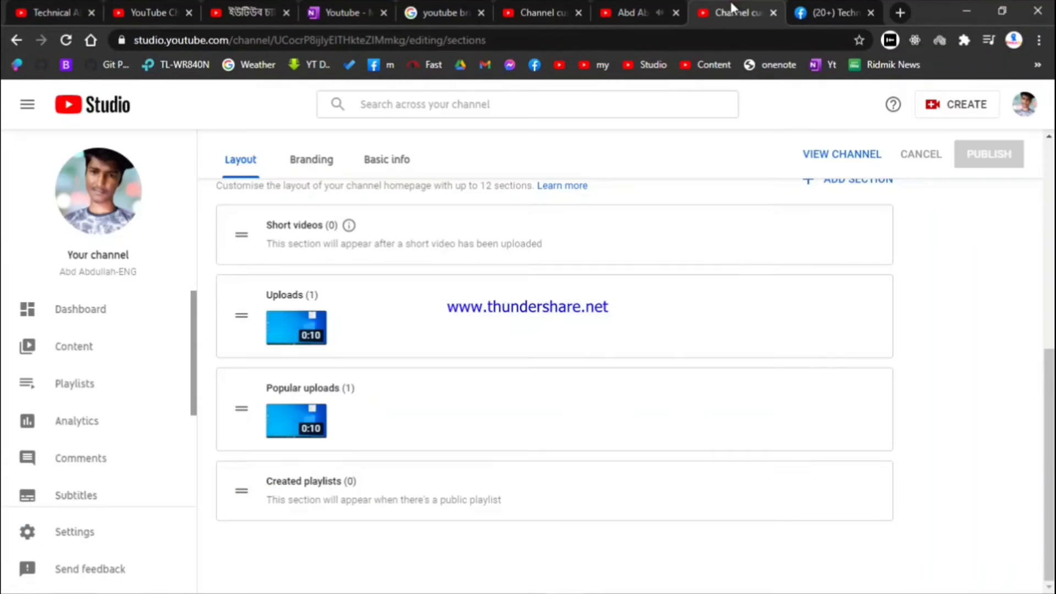
Open the list of section types that can be added to the layout
{"action": "scroll", "coordinate": [774, 309], "scroll_direction": "up", "scroll_amount": 5}
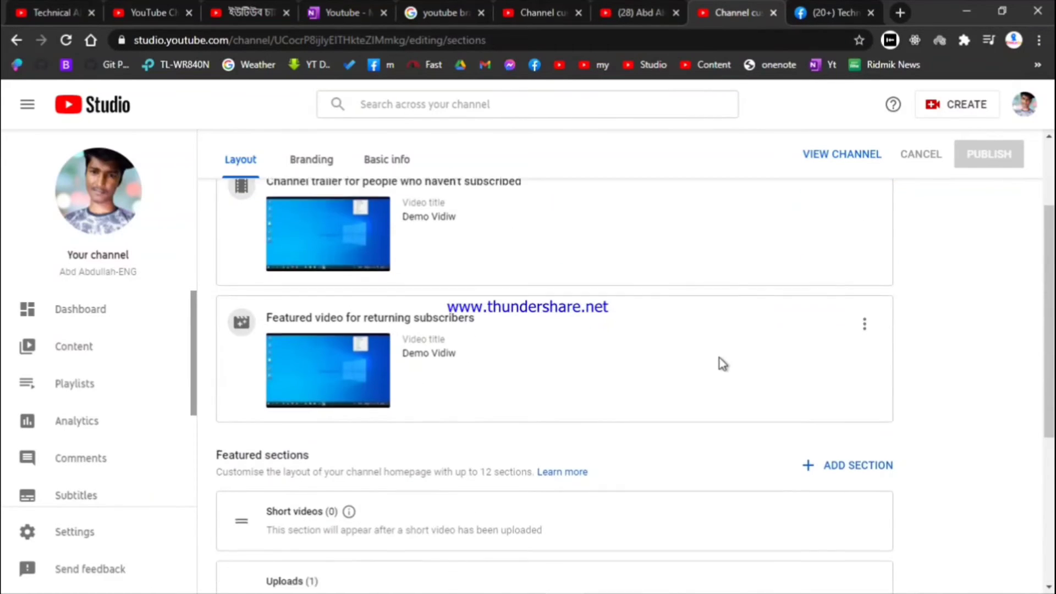
{"action": "scroll", "coordinate": [758, 386], "scroll_direction": "down", "scroll_amount": 2}
{"action": "left_click", "coordinate": [848, 394]}
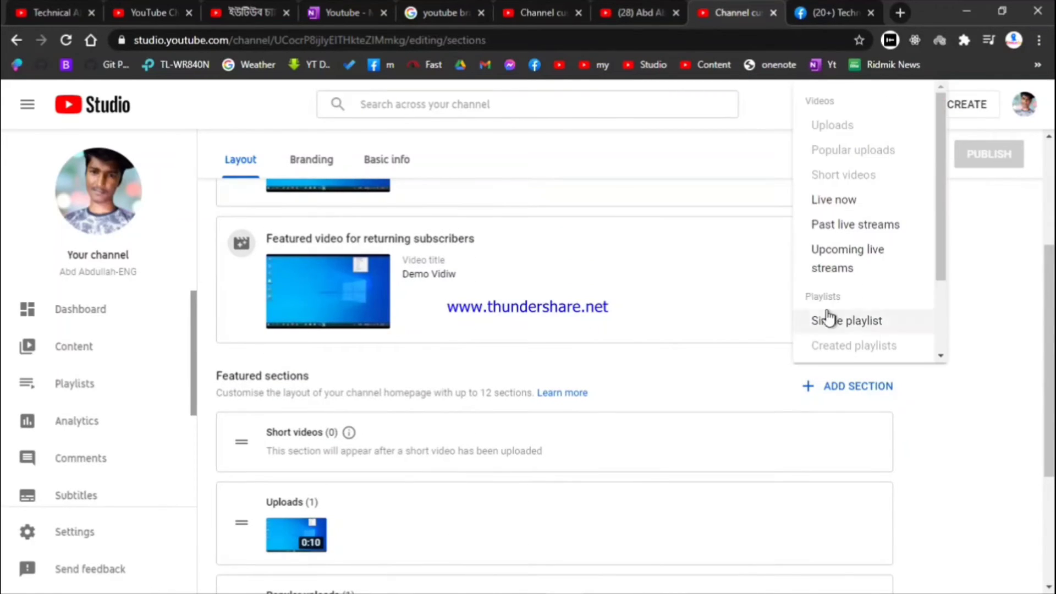
{"action": "scroll", "coordinate": [819, 264], "scroll_direction": "down", "scroll_amount": 2}
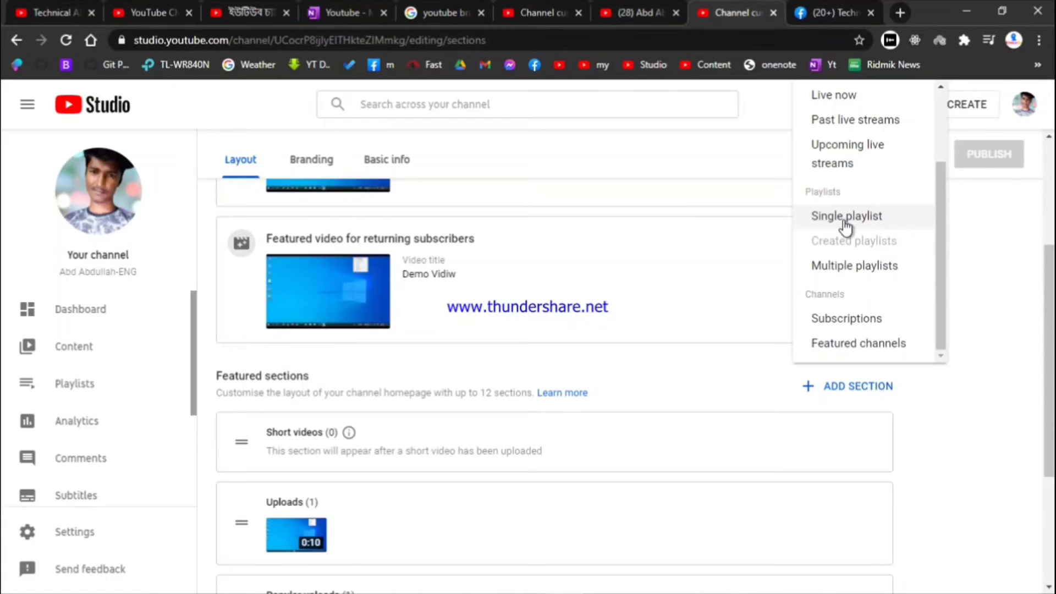
Scroll through the other channel's home page for reference
{"action": "left_click", "coordinate": [47, 7]}
{"action": "scroll", "coordinate": [316, 319], "scroll_direction": "up", "scroll_amount": 3}
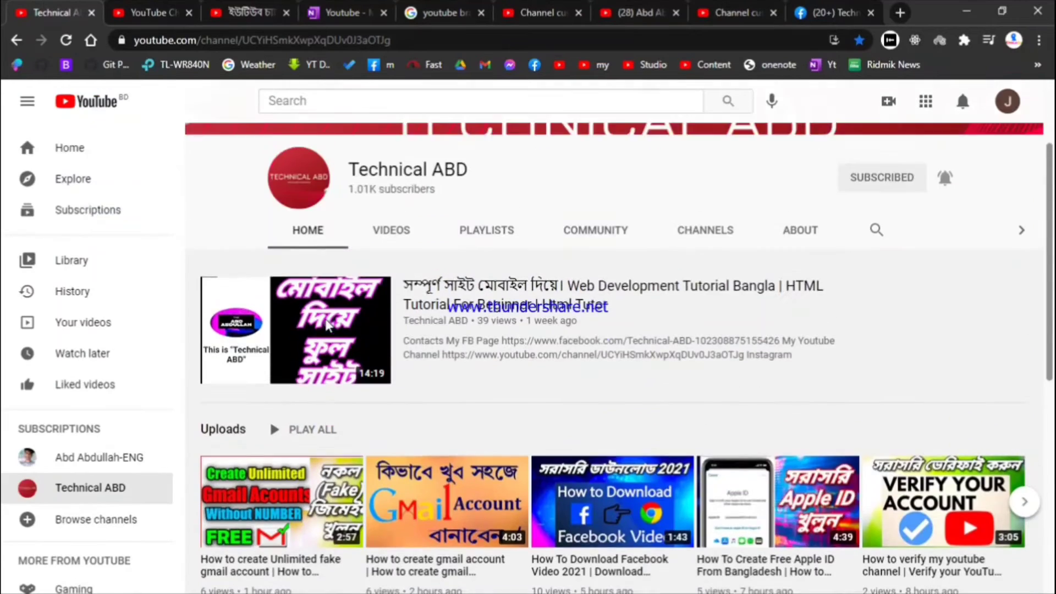
{"action": "scroll", "coordinate": [322, 452], "scroll_direction": "down", "scroll_amount": 2}
{"action": "scroll", "coordinate": [321, 452], "scroll_direction": "down", "scroll_amount": 2}
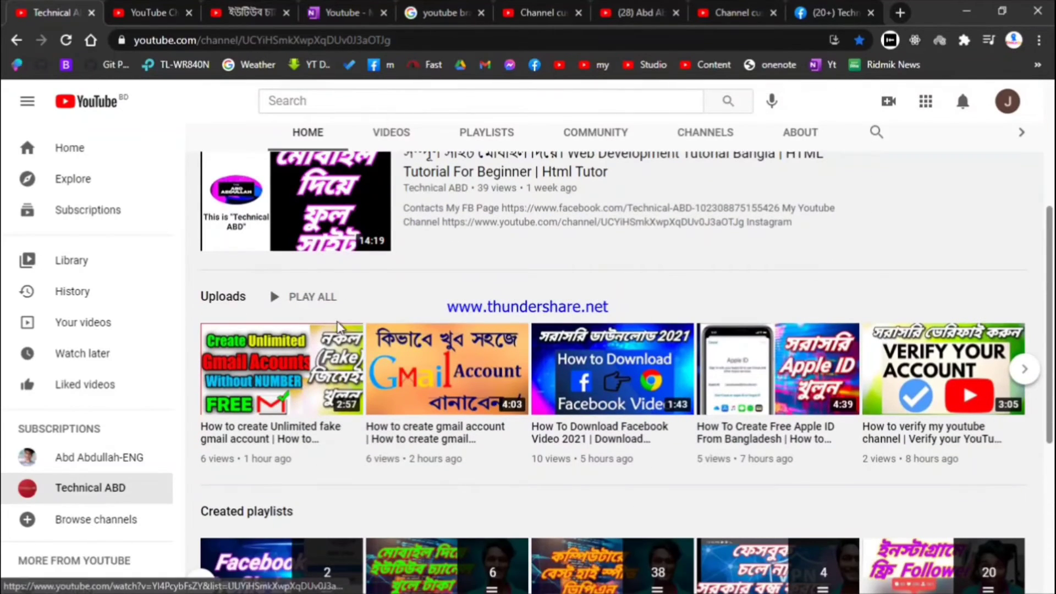
{"action": "scroll", "coordinate": [304, 368], "scroll_direction": "down", "scroll_amount": 4}
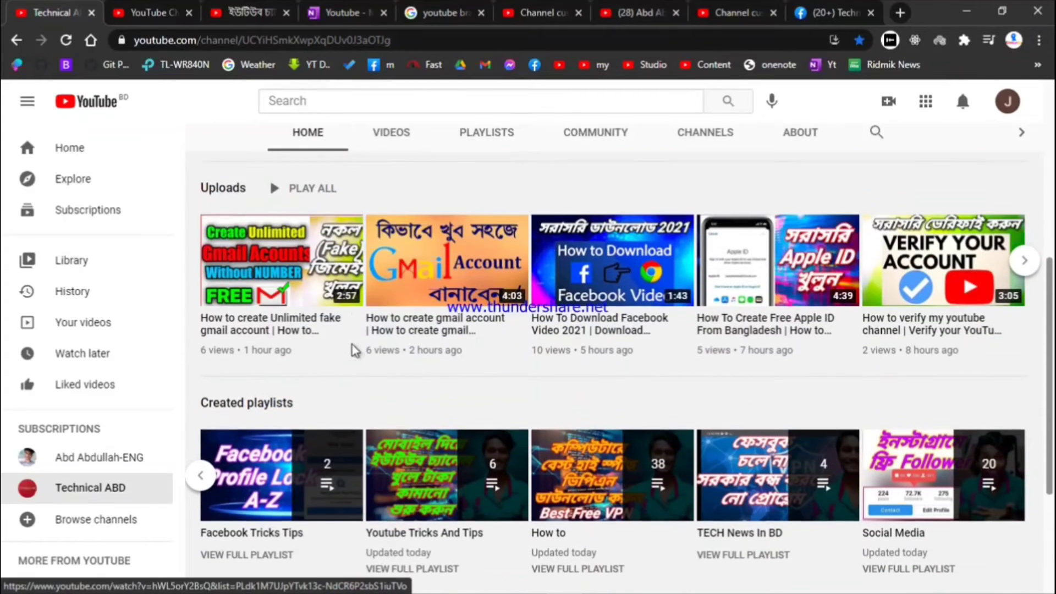
{"action": "scroll", "coordinate": [330, 297], "scroll_direction": "up", "scroll_amount": 2}
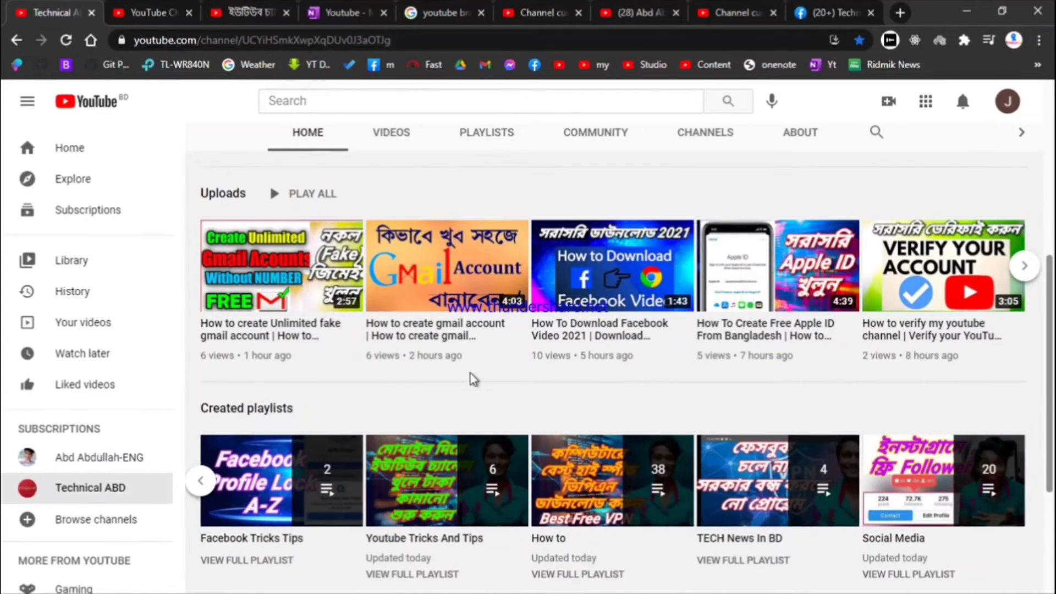
{"action": "scroll", "coordinate": [471, 377], "scroll_direction": "down", "scroll_amount": 3}
{"action": "scroll", "coordinate": [464, 365], "scroll_direction": "up", "scroll_amount": 3}
Glance at the own channel page, then switch to the other Channel customisation page
{"action": "left_click", "coordinate": [731, 11]}
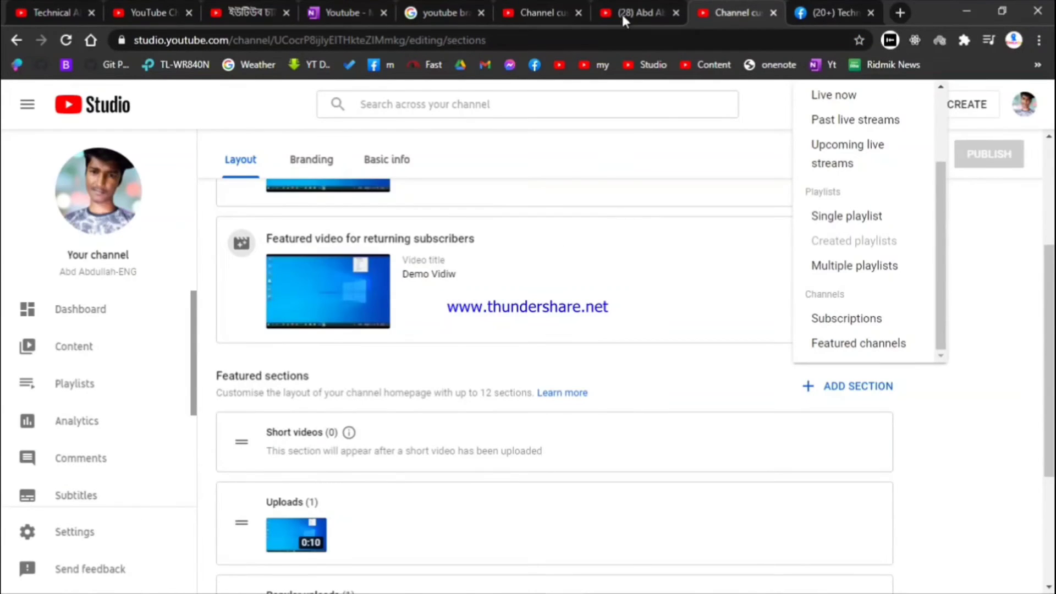
{"action": "left_click", "coordinate": [624, 12]}
{"action": "left_click", "coordinate": [708, 7]}
{"action": "left_click", "coordinate": [547, 11]}
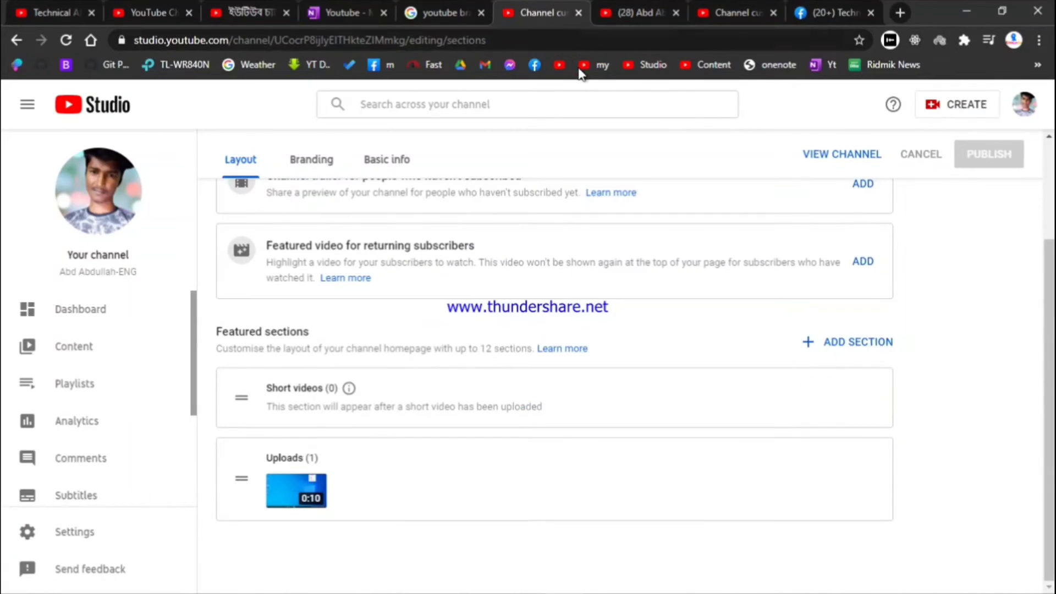
Set Demo Vidiw as the channel trailer
{"action": "left_click", "coordinate": [857, 342]}
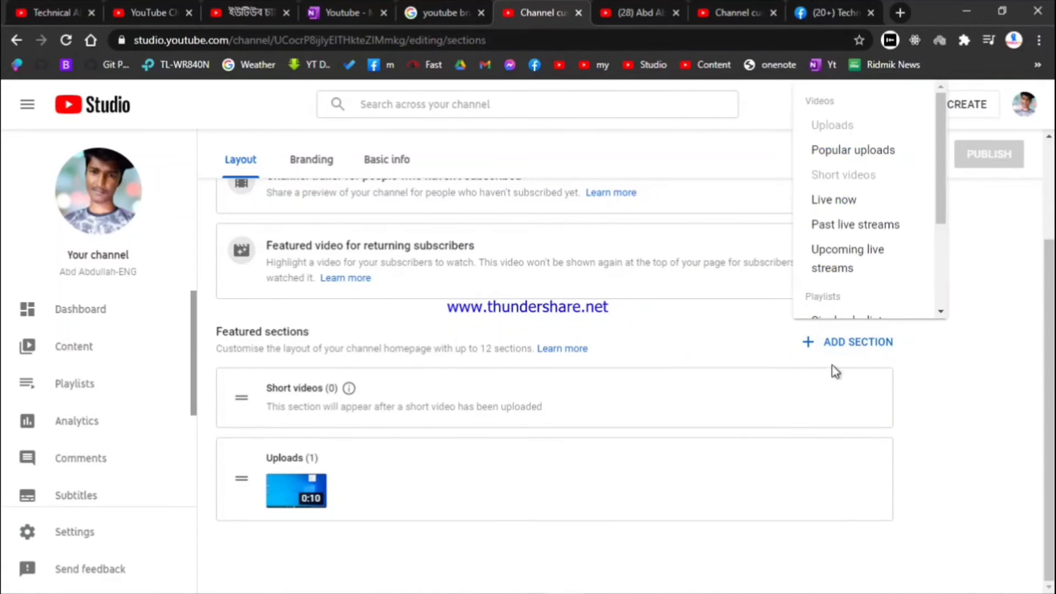
{"action": "left_click", "coordinate": [744, 343]}
{"action": "scroll", "coordinate": [736, 342], "scroll_direction": "up", "scroll_amount": 3}
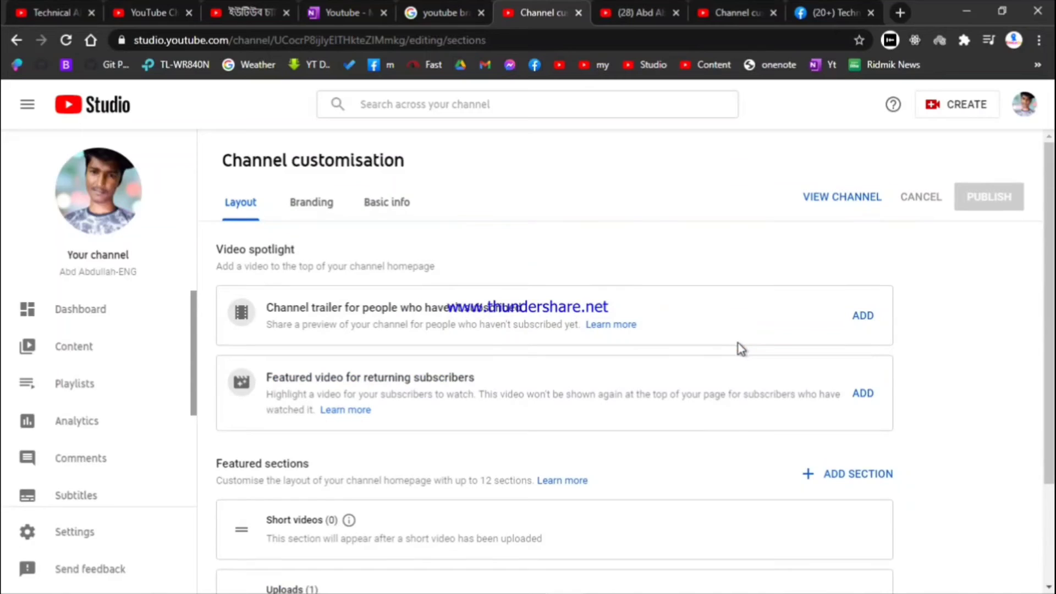
{"action": "left_click", "coordinate": [860, 321]}
{"action": "left_click", "coordinate": [295, 263]}
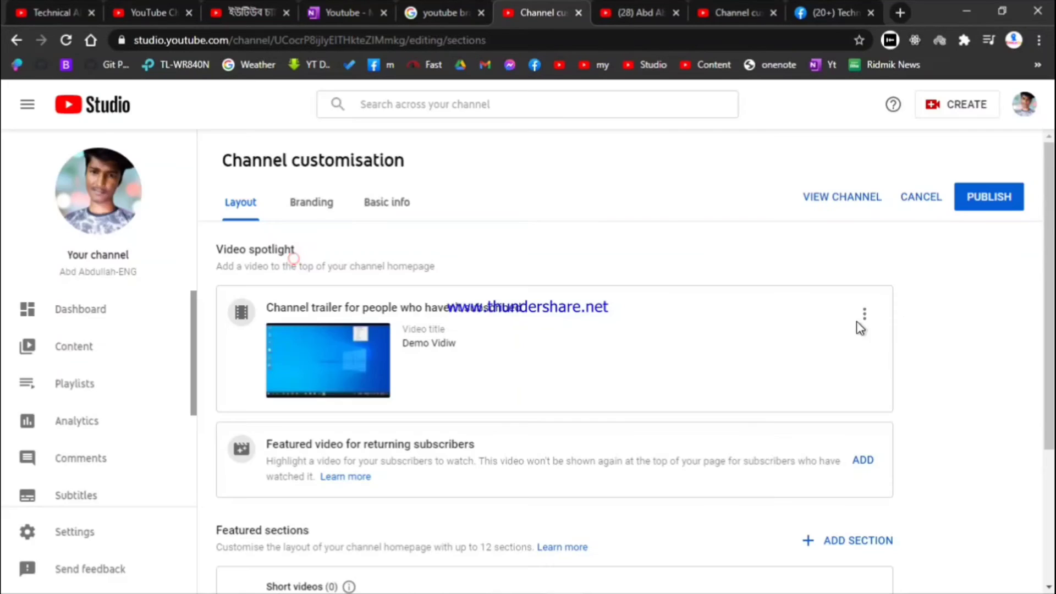
Make Demo Vidiw the featured video for returning subscribers, publish, and view the public channel
{"action": "left_click", "coordinate": [860, 464]}
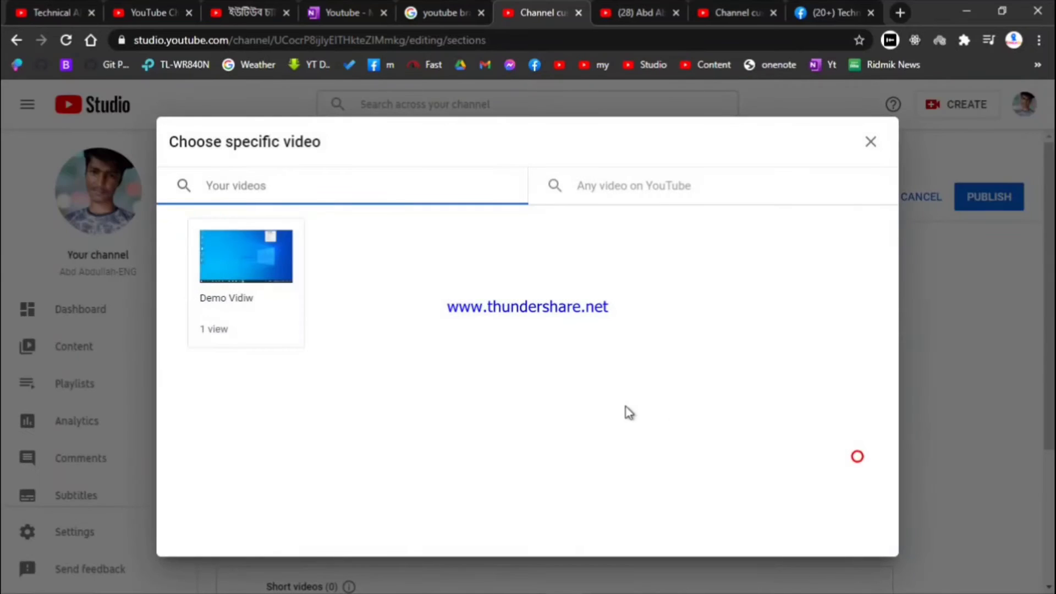
{"action": "left_click", "coordinate": [247, 273]}
{"action": "left_click", "coordinate": [1018, 181]}
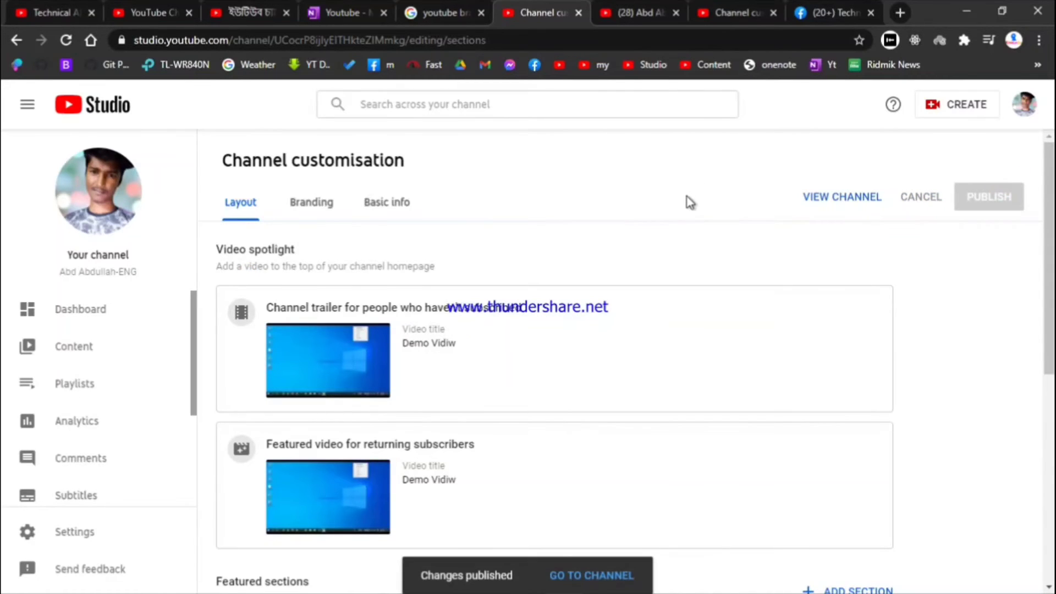
{"action": "scroll", "coordinate": [687, 198], "scroll_direction": "down", "scroll_amount": 7}
{"action": "scroll", "coordinate": [668, 279], "scroll_direction": "up", "scroll_amount": 7}
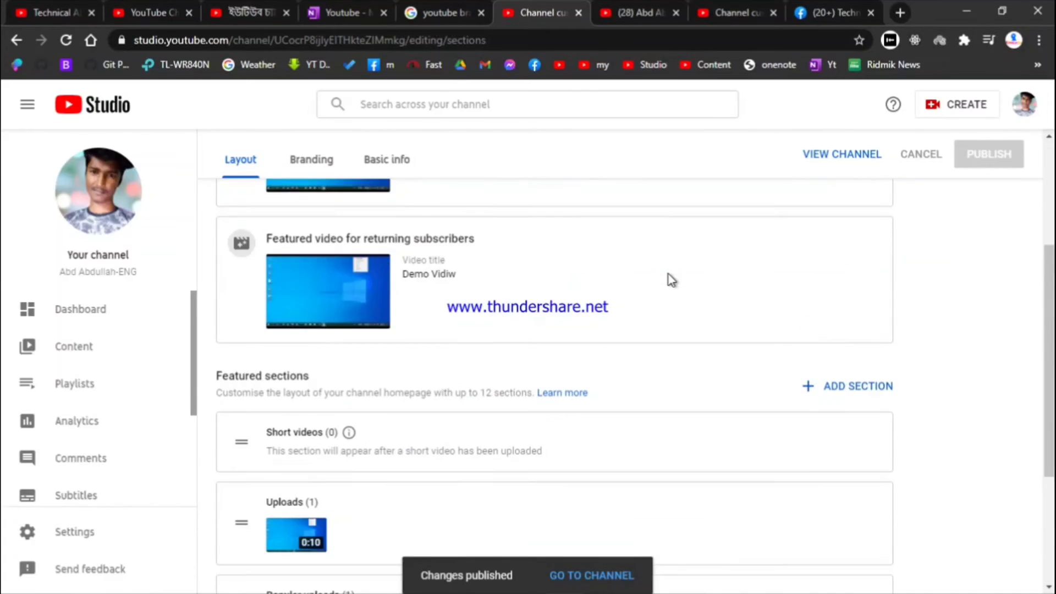
{"action": "left_click", "coordinate": [624, 10]}
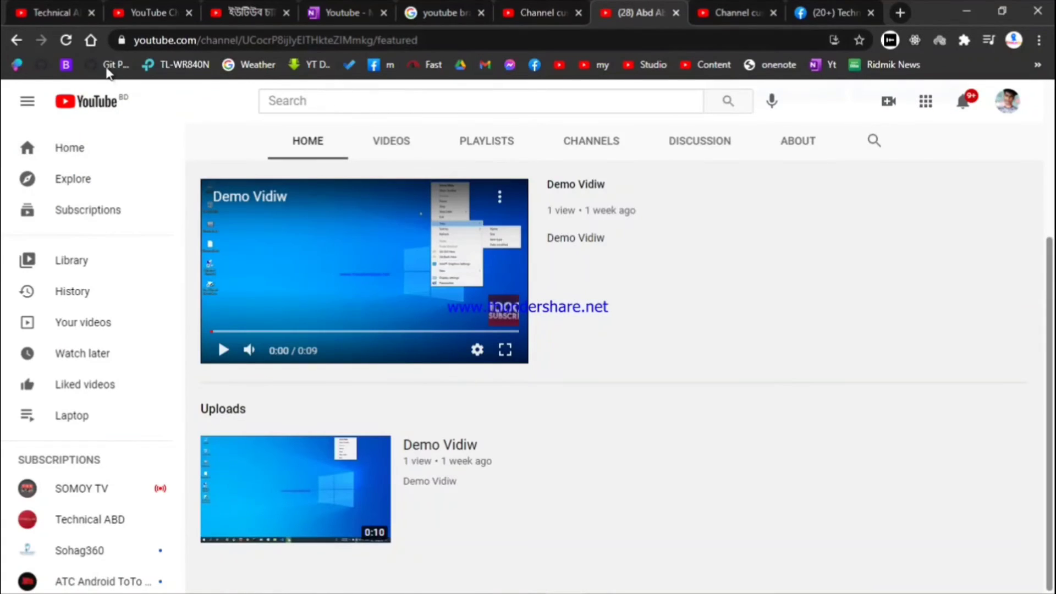
Reload the channel page, pause the featured Demo Vidiw, and return to the Studio layout
{"action": "left_click", "coordinate": [66, 40]}
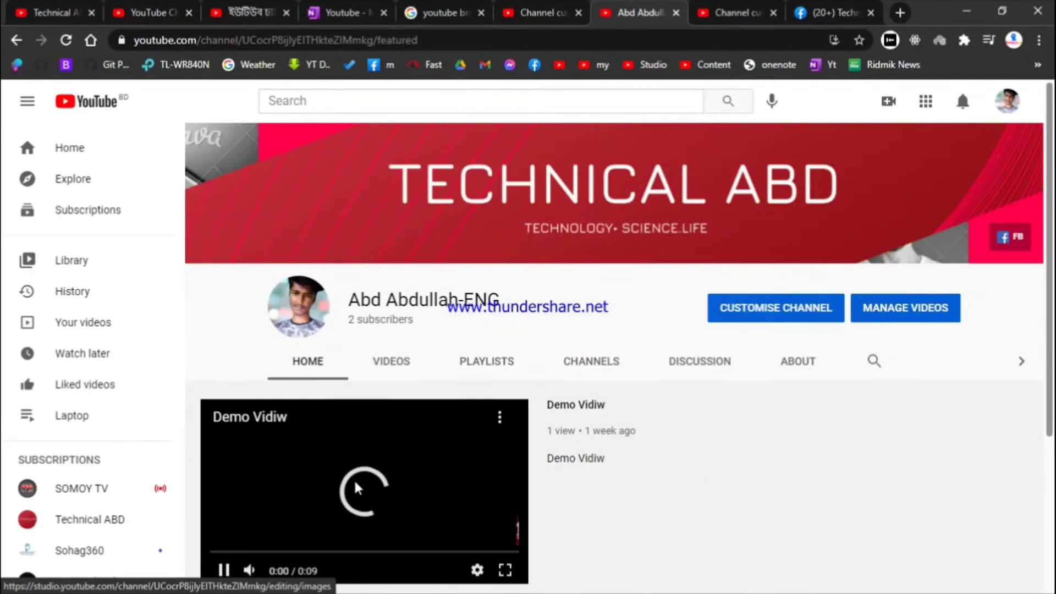
{"action": "left_click", "coordinate": [354, 488]}
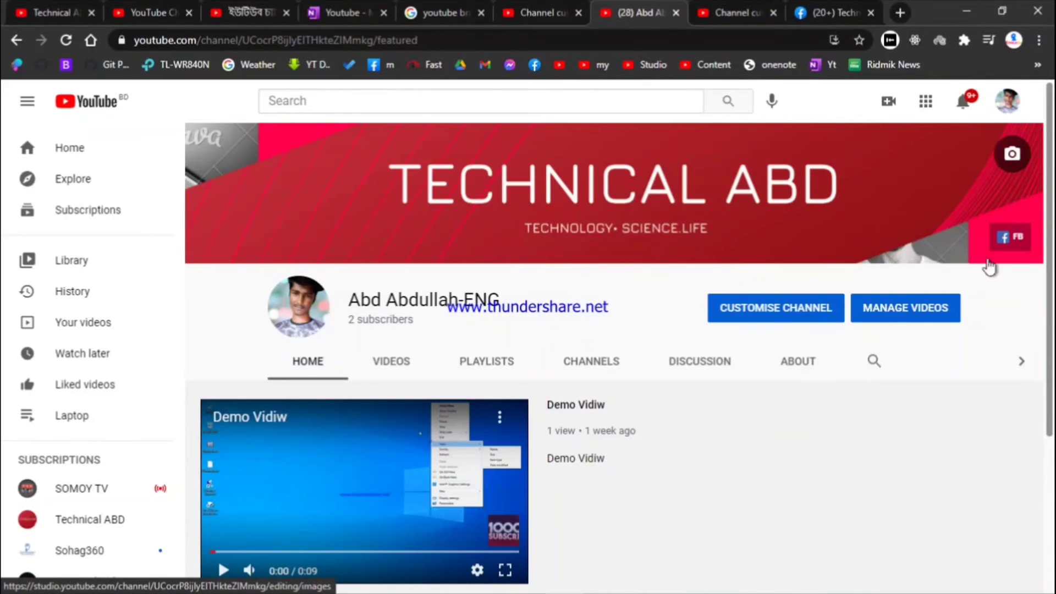
{"action": "scroll", "coordinate": [650, 419], "scroll_direction": "down", "scroll_amount": 4}
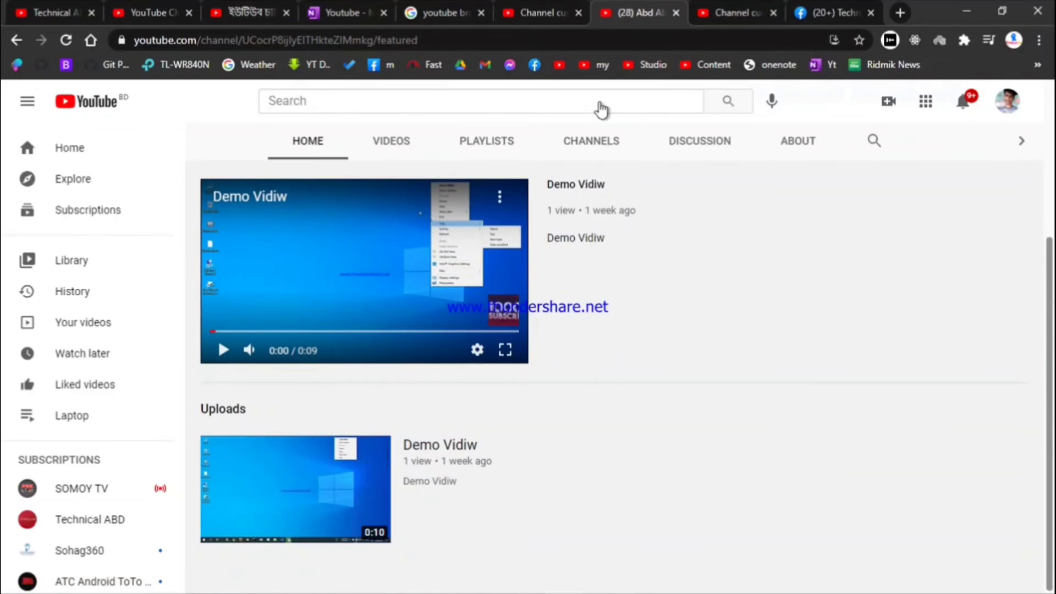
{"action": "left_click", "coordinate": [736, 12]}
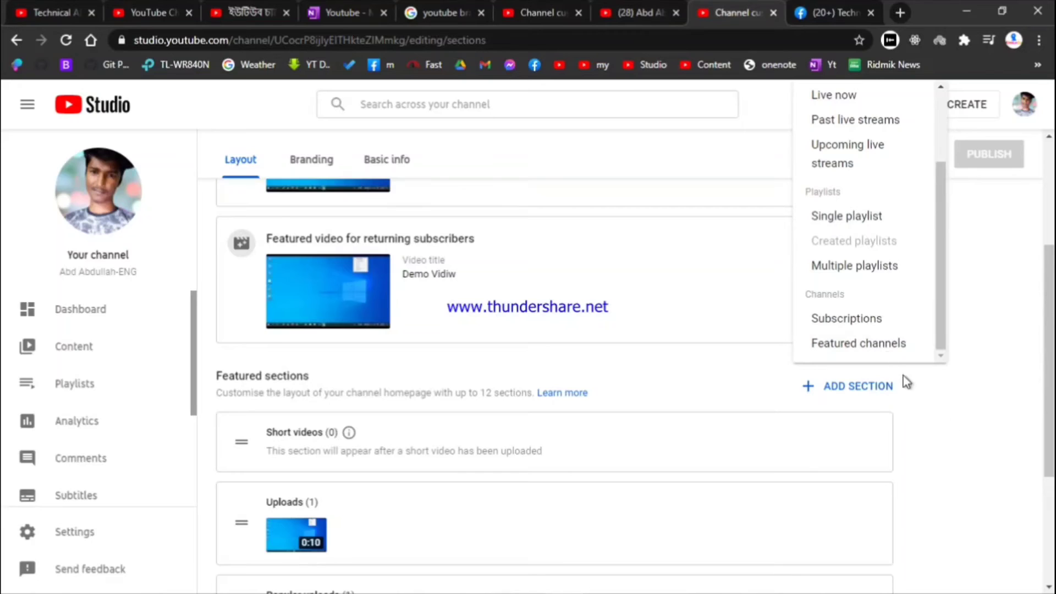
Add a Featured channels section and enter 'technia' in its channel search
{"action": "left_click", "coordinate": [855, 344]}
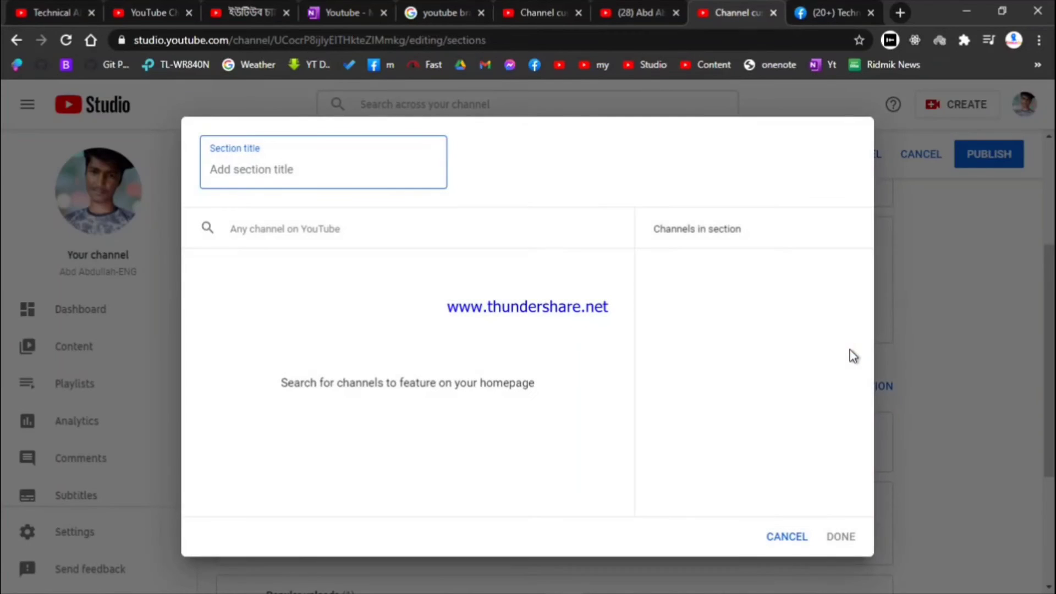
{"action": "left_click", "coordinate": [330, 182]}
{"action": "left_click", "coordinate": [317, 162]}
{"action": "type", "text": "technical abd"}
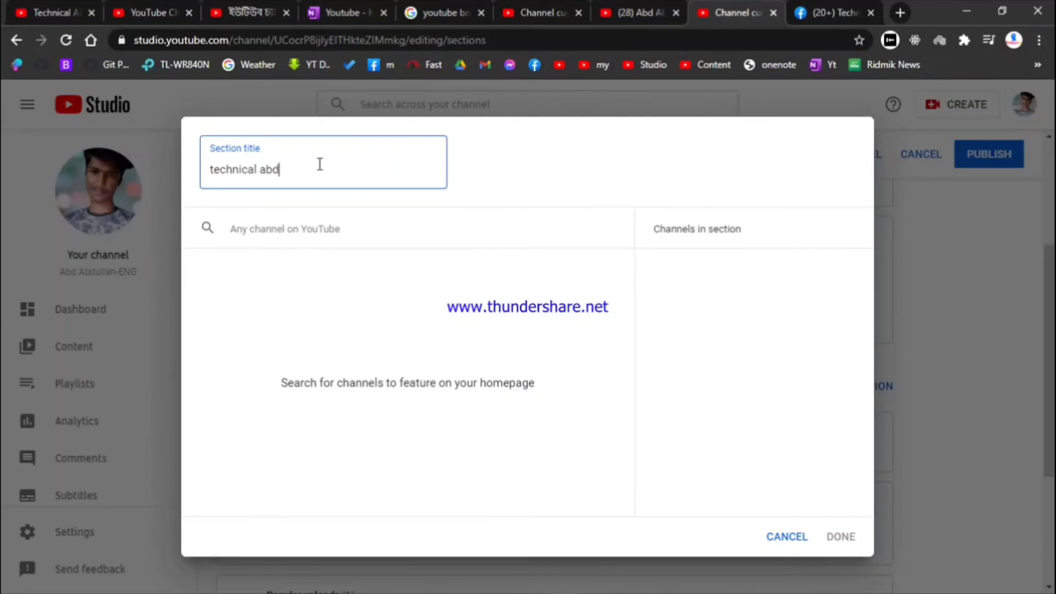
{"action": "left_click", "coordinate": [317, 245]}
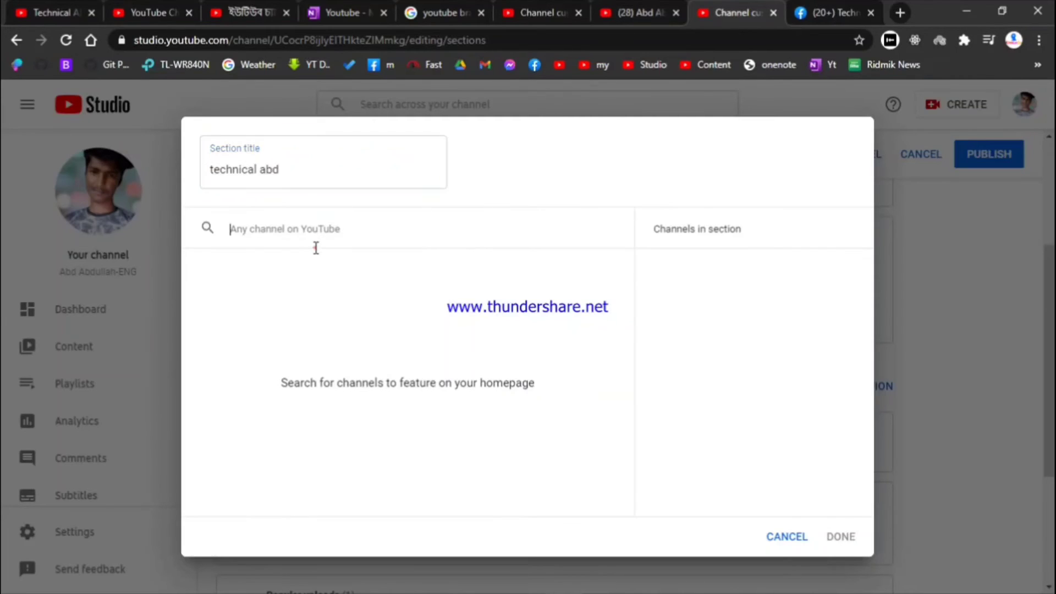
{"action": "left_click", "coordinate": [286, 183]}
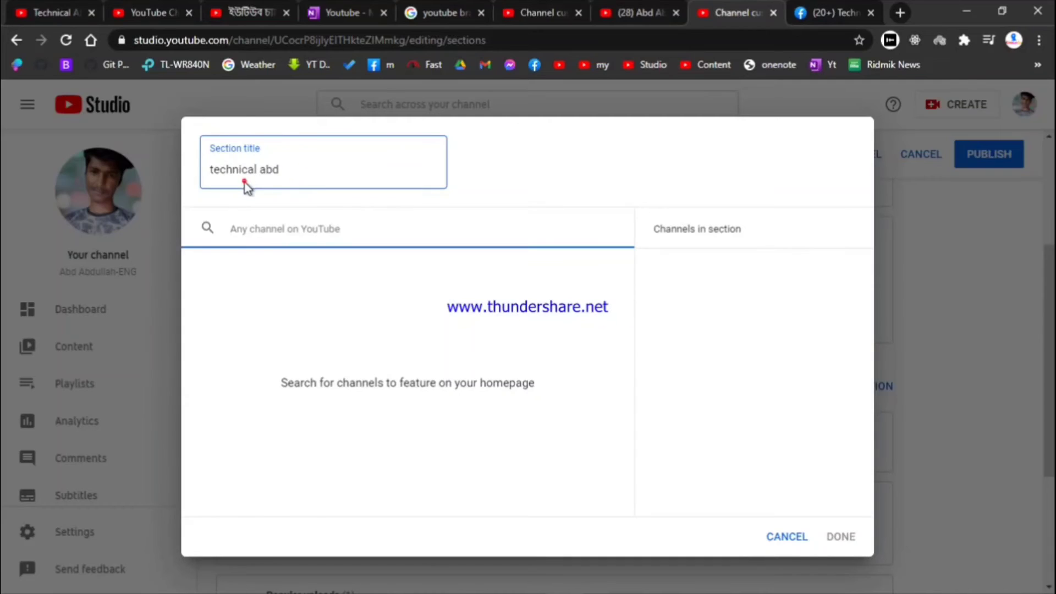
{"action": "left_click_drag", "start_coordinate": [278, 172], "coordinate": [196, 151]}
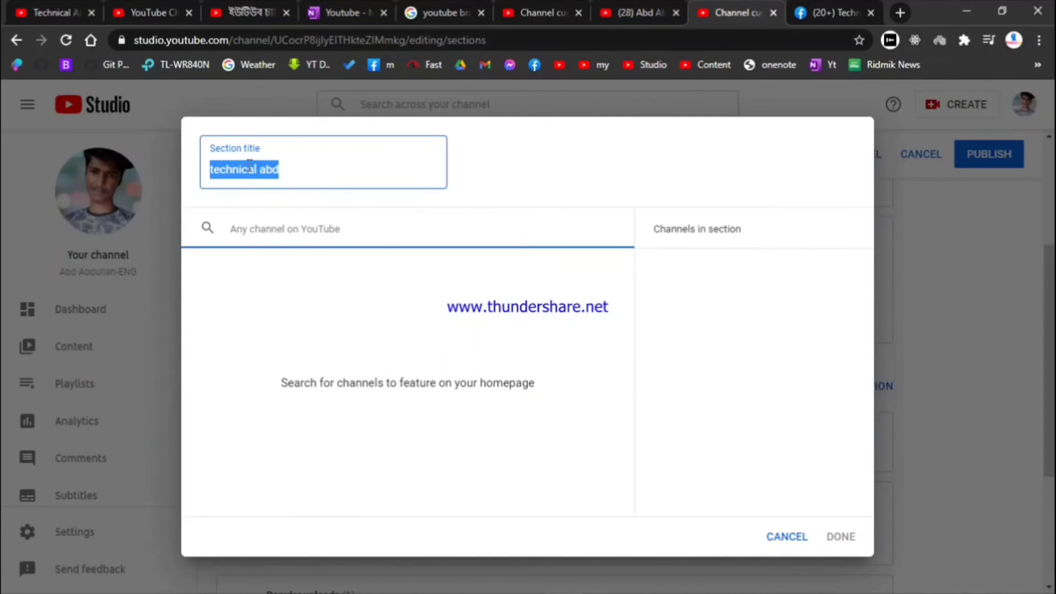
{"action": "type", "text": "technia"}
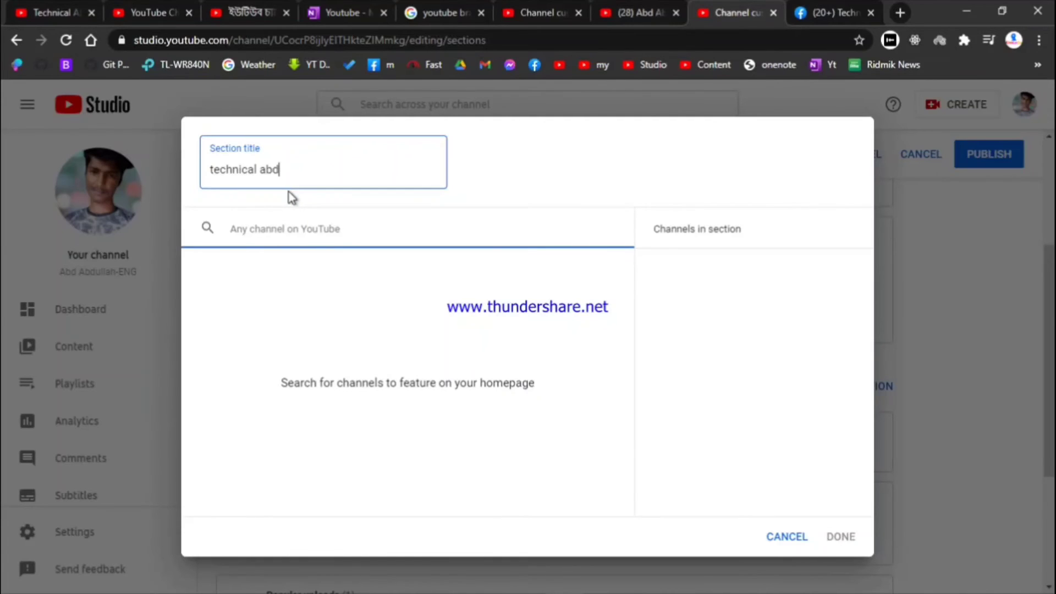
{"action": "key", "text": "ctrl+a"}
{"action": "key", "text": "ctrl+c"}
{"action": "key", "text": "BackSpace"}
{"action": "left_click", "coordinate": [293, 226]}
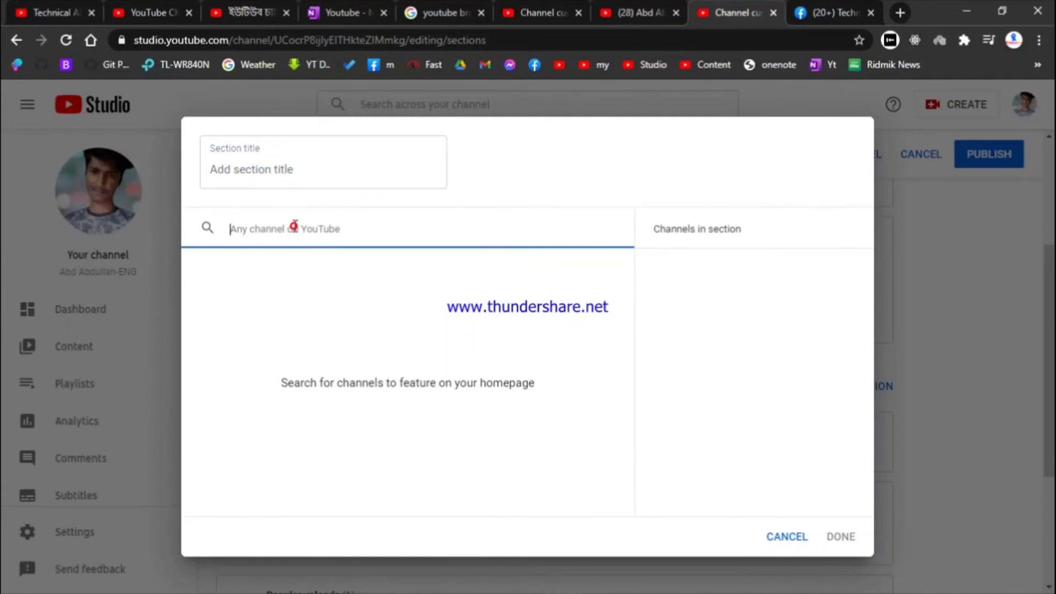
{"action": "key", "text": "ctrl+v"}
Title the section 'My Channel' and add the Technical ABD channel to it
{"action": "left_click", "coordinate": [282, 169]}
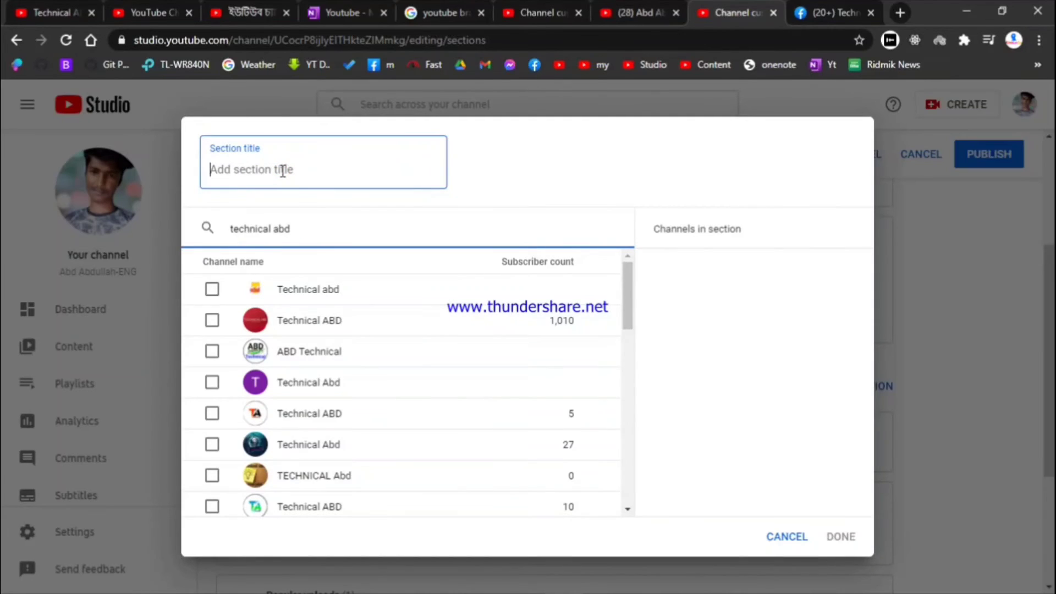
{"action": "type", "text": "T"}
{"action": "key", "text": "BackSpace"}
{"action": "type", "text": "M"}
{"action": "key", "text": "BackSpace"}
{"action": "type", "text": "My Channel"}
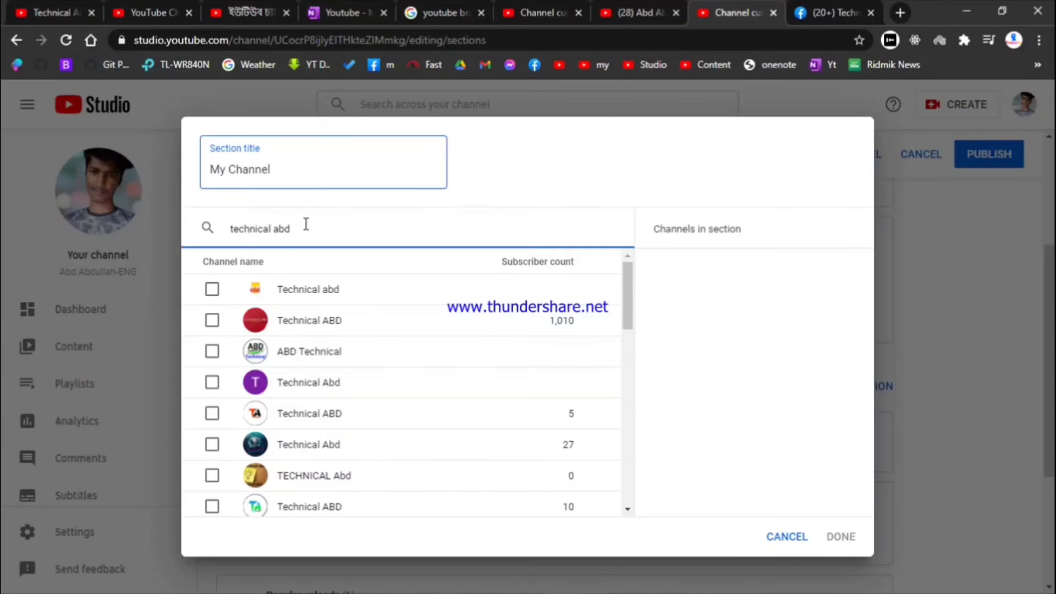
{"action": "left_click_drag", "start_coordinate": [281, 322], "coordinate": [325, 330]}
{"action": "left_click", "coordinate": [322, 330]}
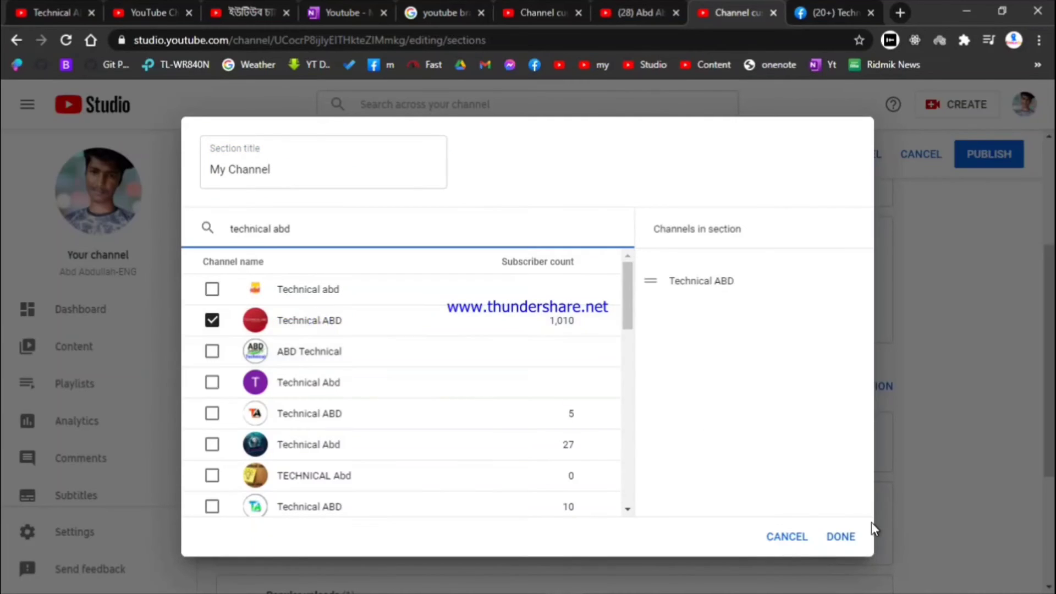
Confirm the Featured channels section and publish the updated layout
{"action": "left_click", "coordinate": [841, 536]}
{"action": "scroll", "coordinate": [842, 535], "scroll_direction": "down", "scroll_amount": 1}
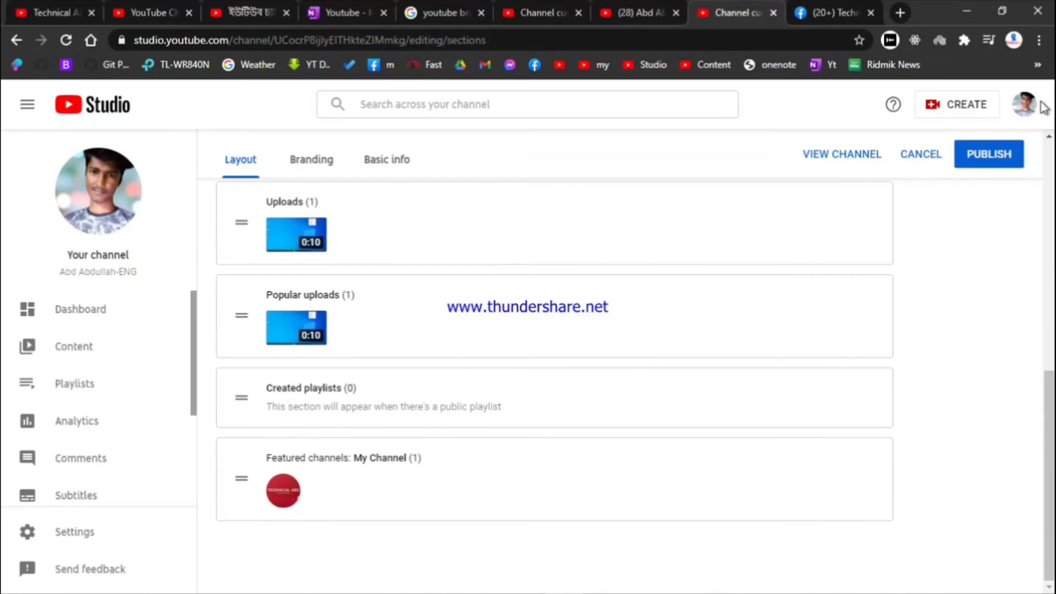
{"action": "left_click", "coordinate": [1005, 153]}
Reload the public channel page twice to check for the new section
{"action": "left_click", "coordinate": [633, 12]}
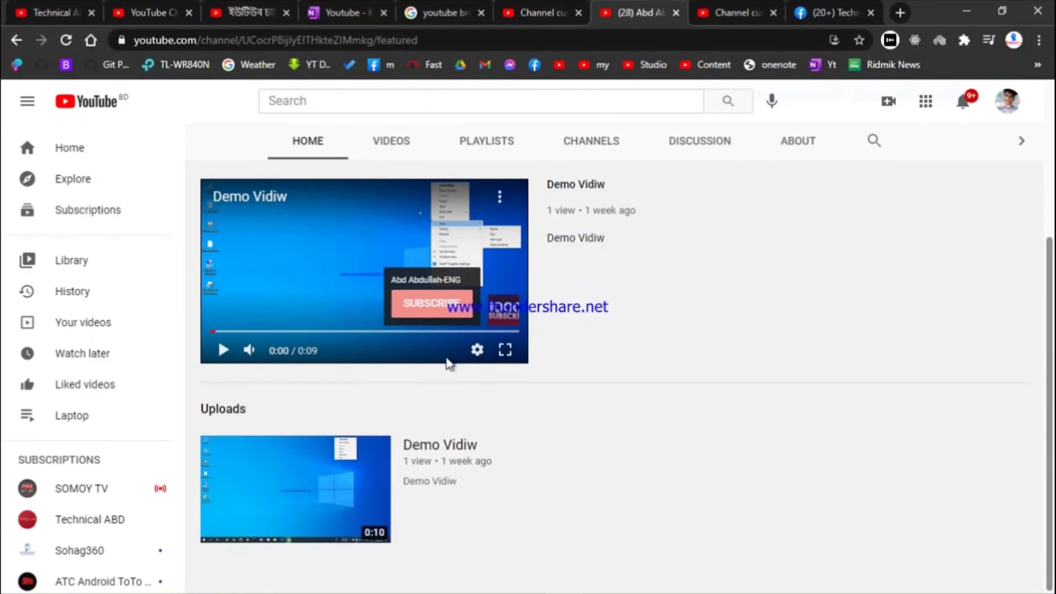
{"action": "left_click", "coordinate": [67, 40]}
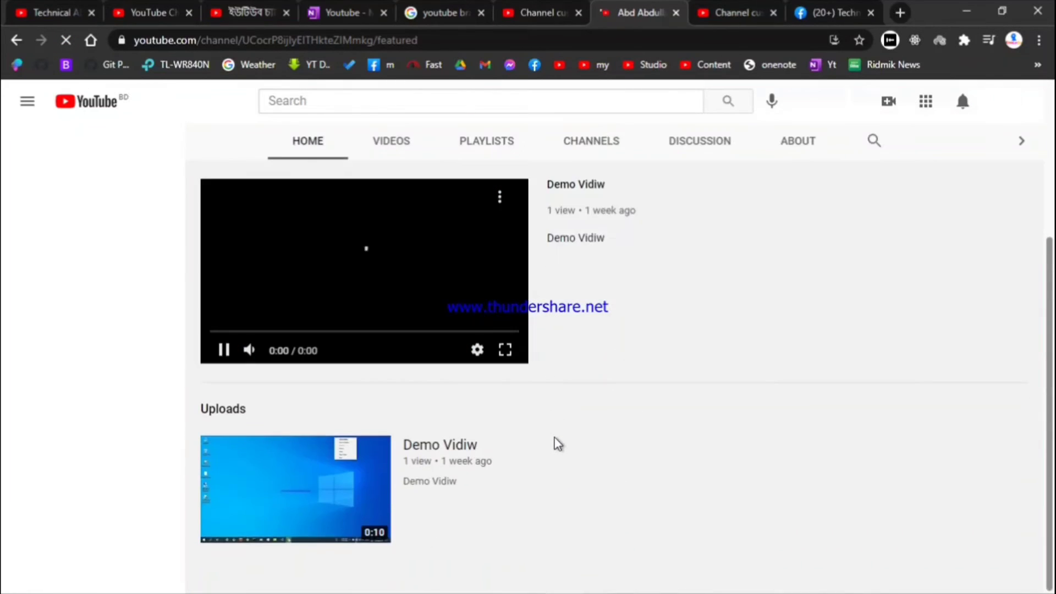
{"action": "scroll", "coordinate": [537, 464], "scroll_direction": "up", "scroll_amount": 4}
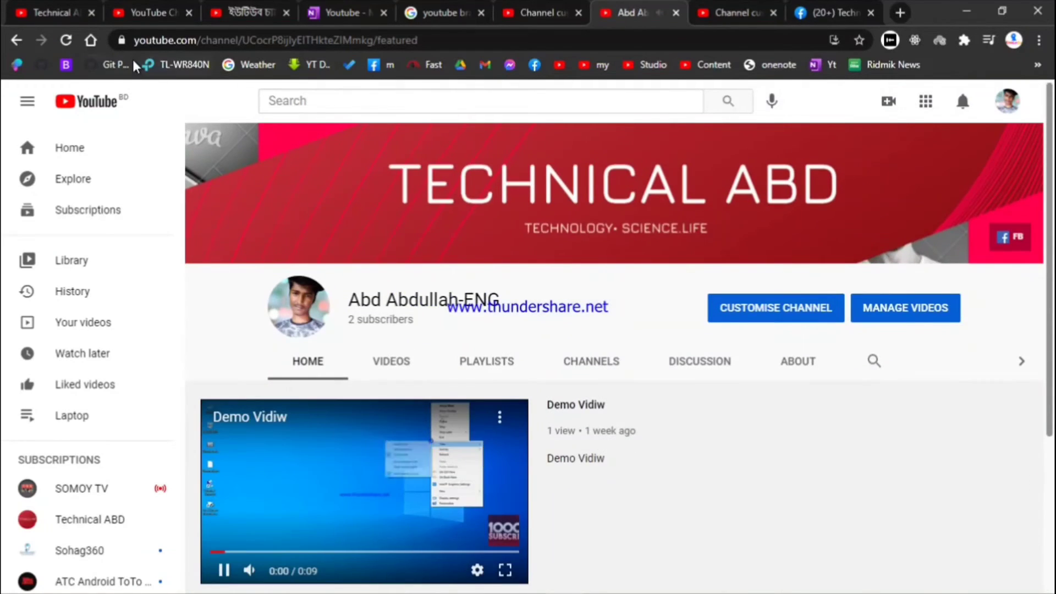
{"action": "left_click", "coordinate": [67, 40]}
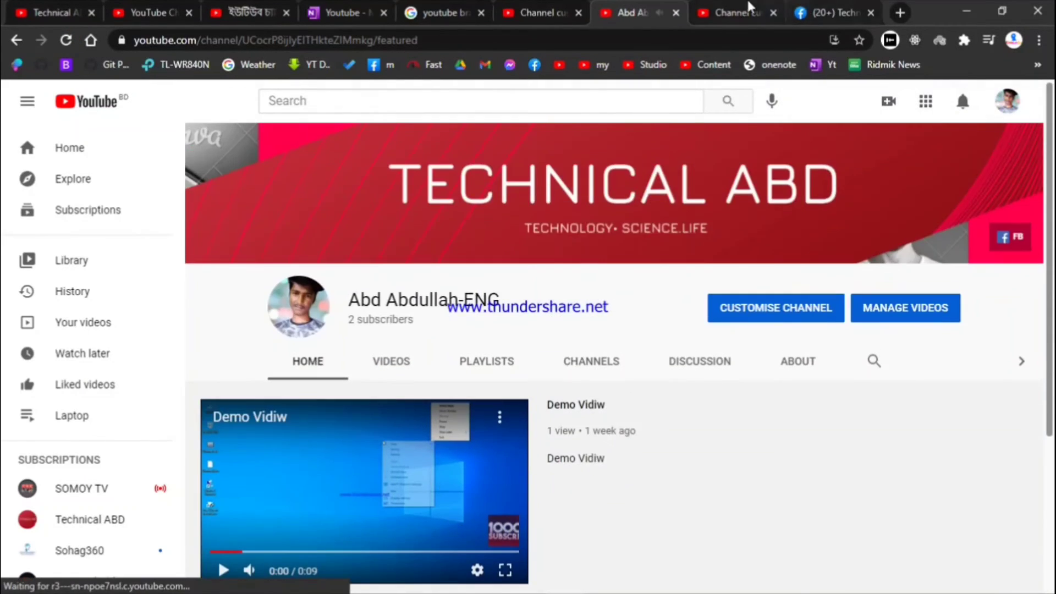
Open the public channel in a new tab from Studio and bring up the account options
{"action": "left_click", "coordinate": [722, 7]}
{"action": "scroll", "coordinate": [689, 282], "scroll_direction": "up", "scroll_amount": 10}
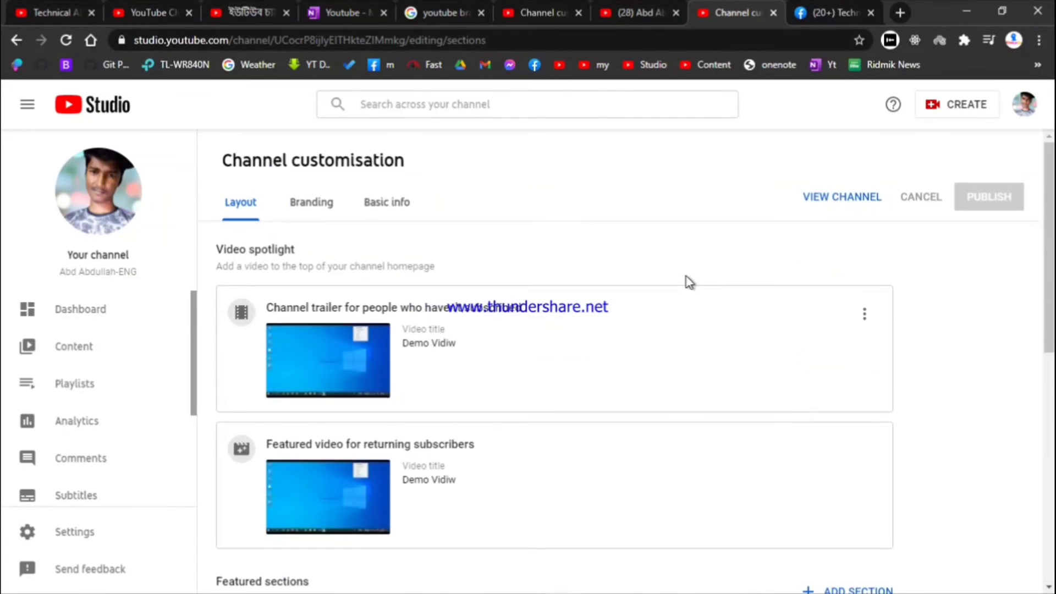
{"action": "left_click", "coordinate": [829, 203]}
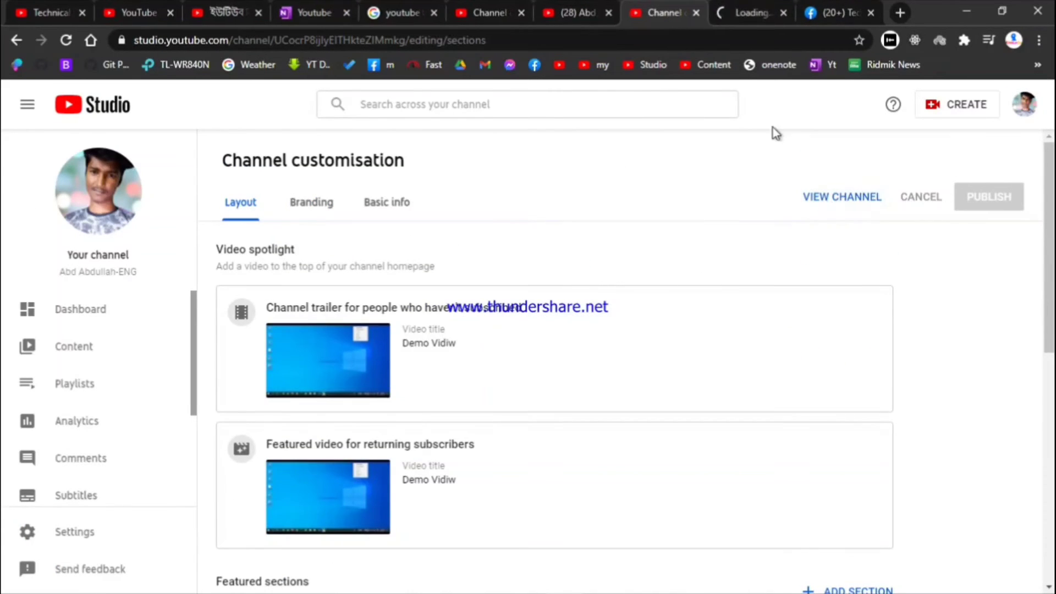
{"action": "left_click", "coordinate": [744, 20]}
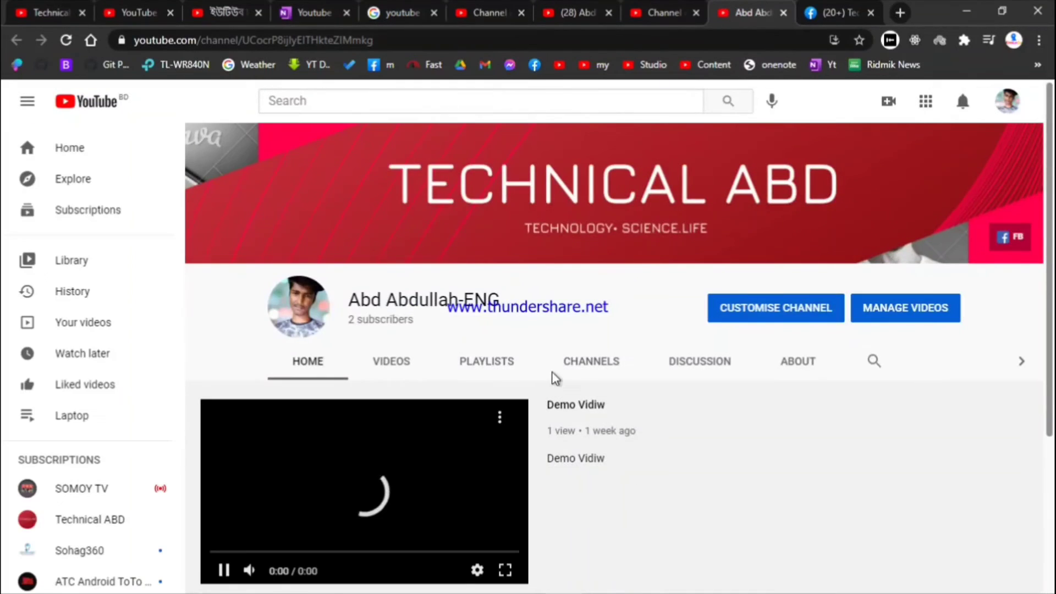
{"action": "scroll", "coordinate": [486, 395], "scroll_direction": "down", "scroll_amount": 4}
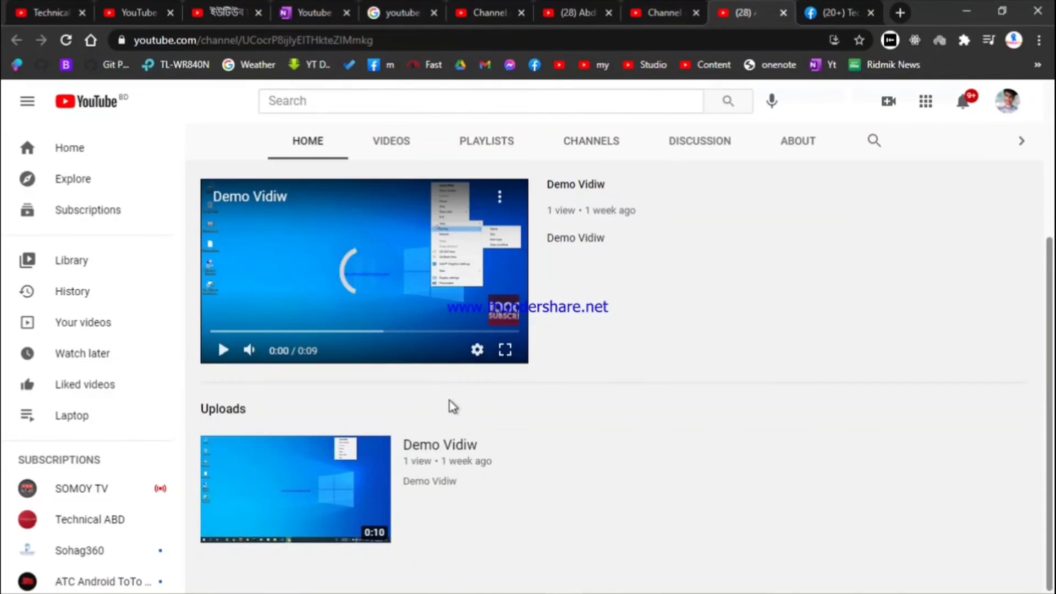
{"action": "scroll", "coordinate": [450, 400], "scroll_direction": "up", "scroll_amount": 4}
{"action": "left_click", "coordinate": [1008, 101]}
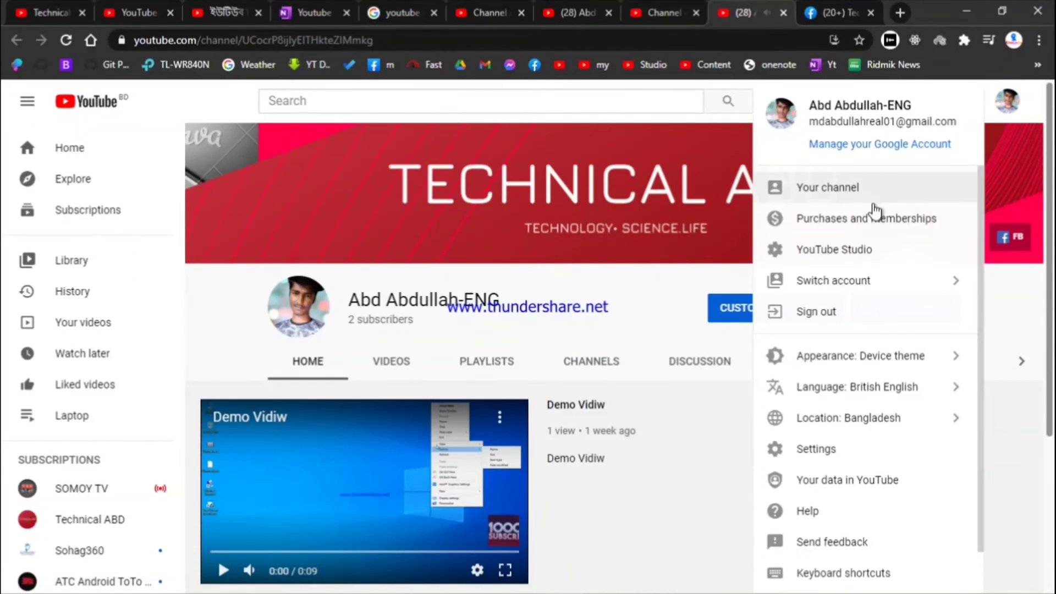
Switch to the Basic Technical ABD account and subscribe to the English demo channel
{"action": "left_click", "coordinate": [865, 280]}
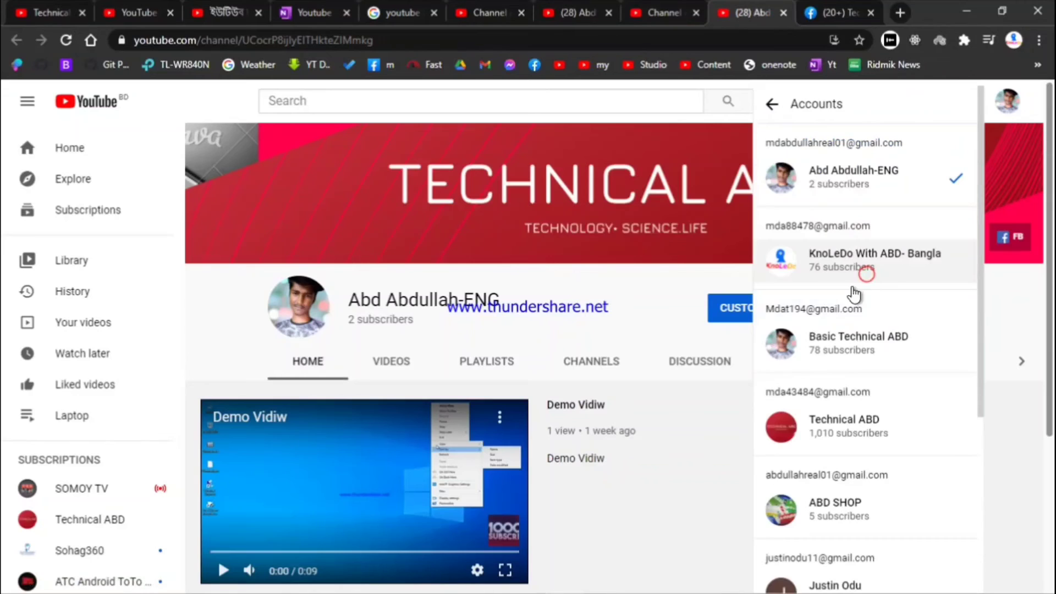
{"action": "left_click", "coordinate": [846, 335]}
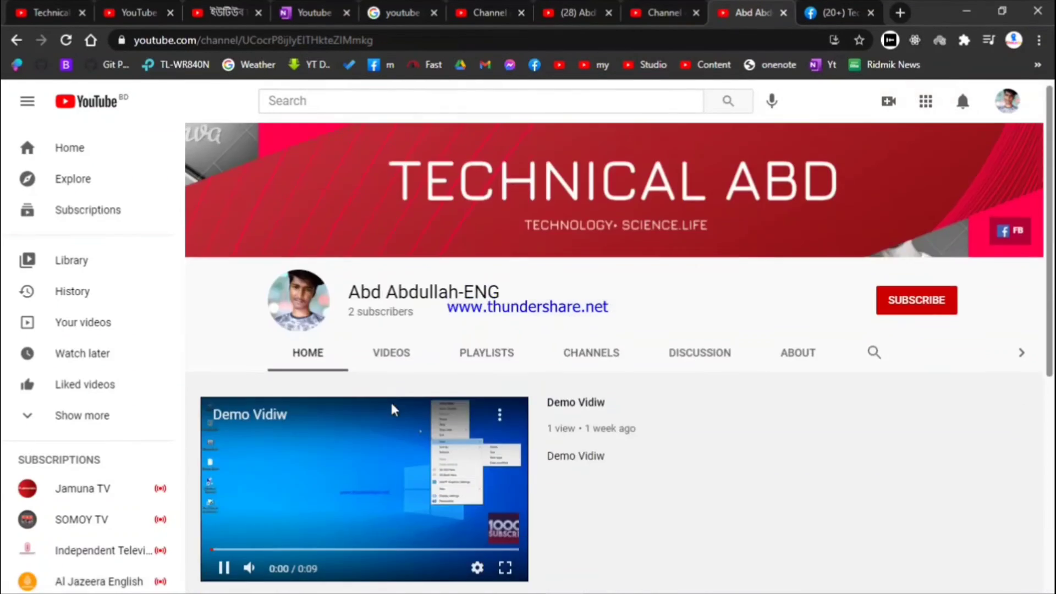
{"action": "scroll", "coordinate": [357, 495], "scroll_direction": "down", "scroll_amount": 6}
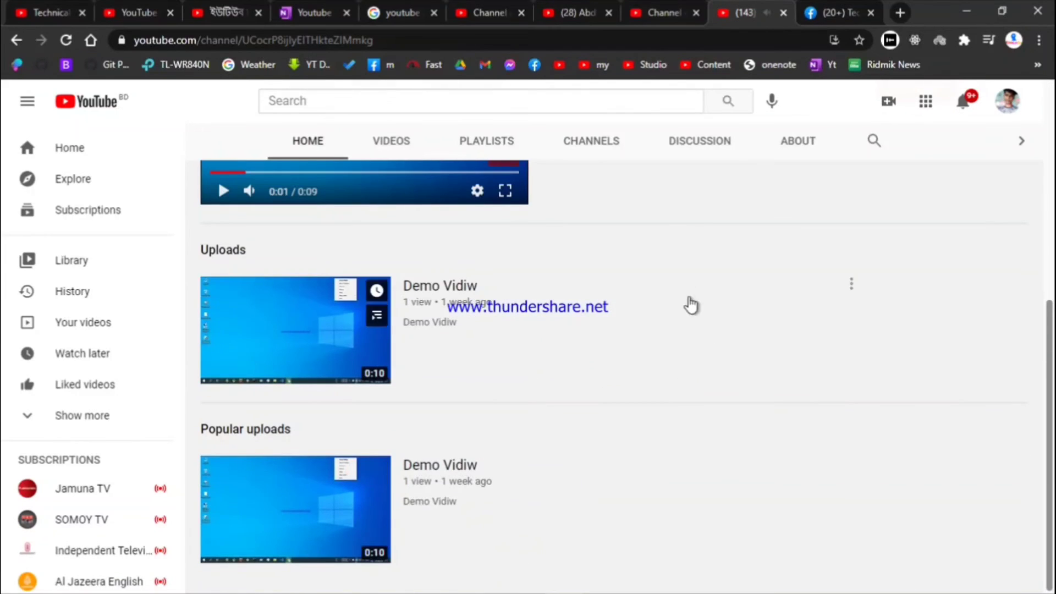
{"action": "left_click", "coordinate": [615, 146]}
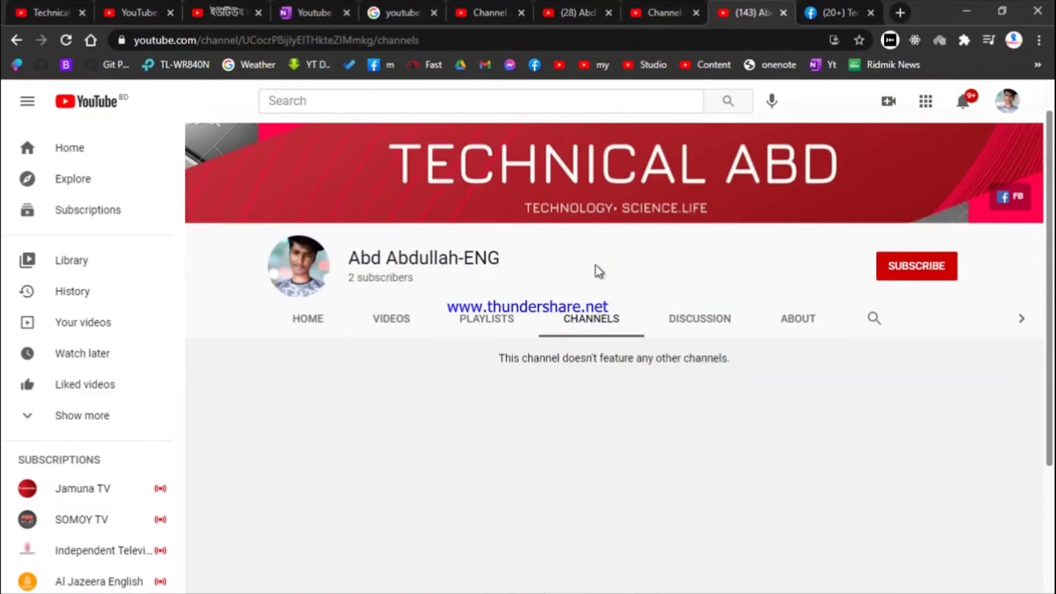
{"action": "scroll", "coordinate": [770, 220], "scroll_direction": "up", "scroll_amount": 2}
{"action": "left_click", "coordinate": [896, 308]}
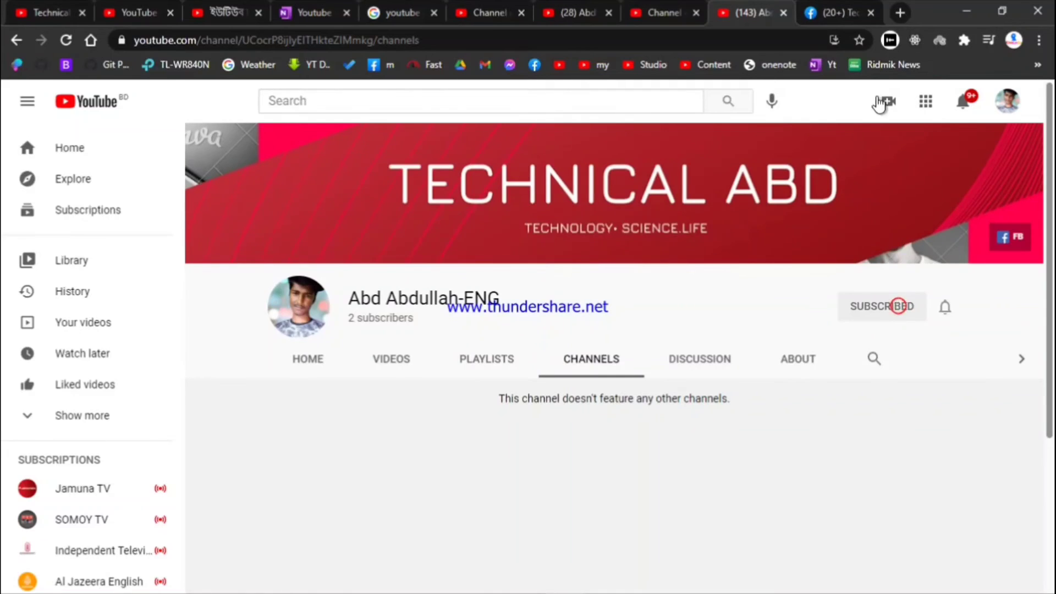
Check the Featured channels section's options in Studio, then open the Technical ABD channel page
{"action": "left_click", "coordinate": [831, 7]}
{"action": "left_click", "coordinate": [720, 17]}
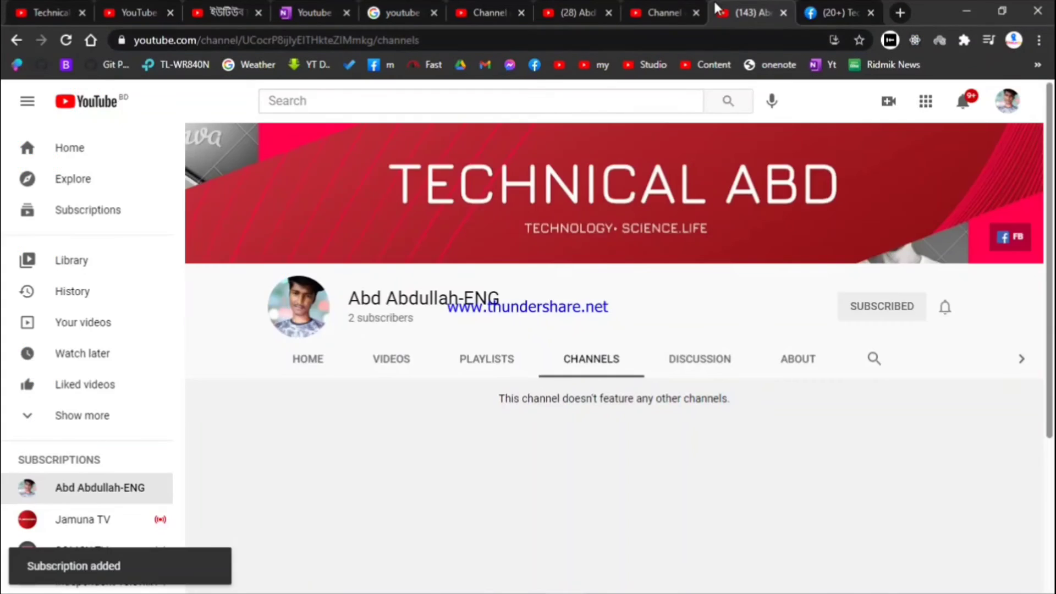
{"action": "left_click", "coordinate": [674, 22]}
{"action": "scroll", "coordinate": [550, 361], "scroll_direction": "down", "scroll_amount": 10}
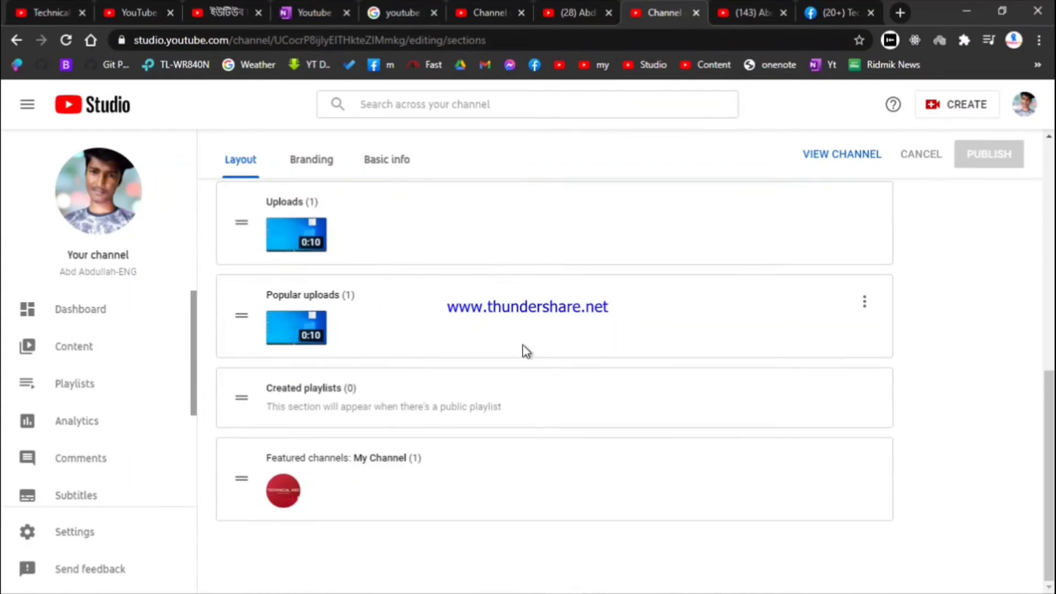
{"action": "left_click", "coordinate": [862, 472]}
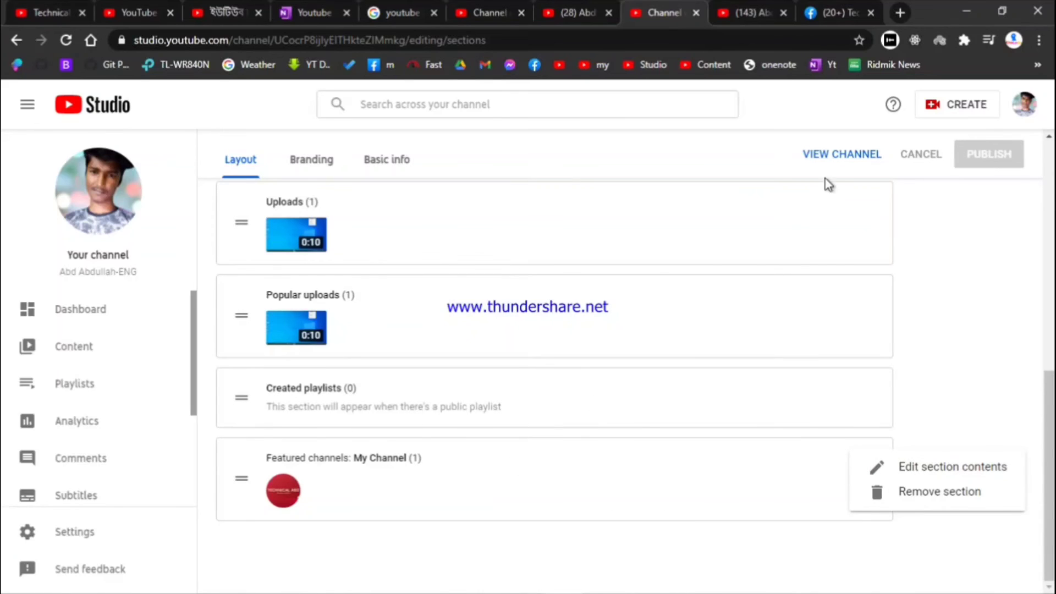
{"action": "left_click", "coordinate": [739, 12]}
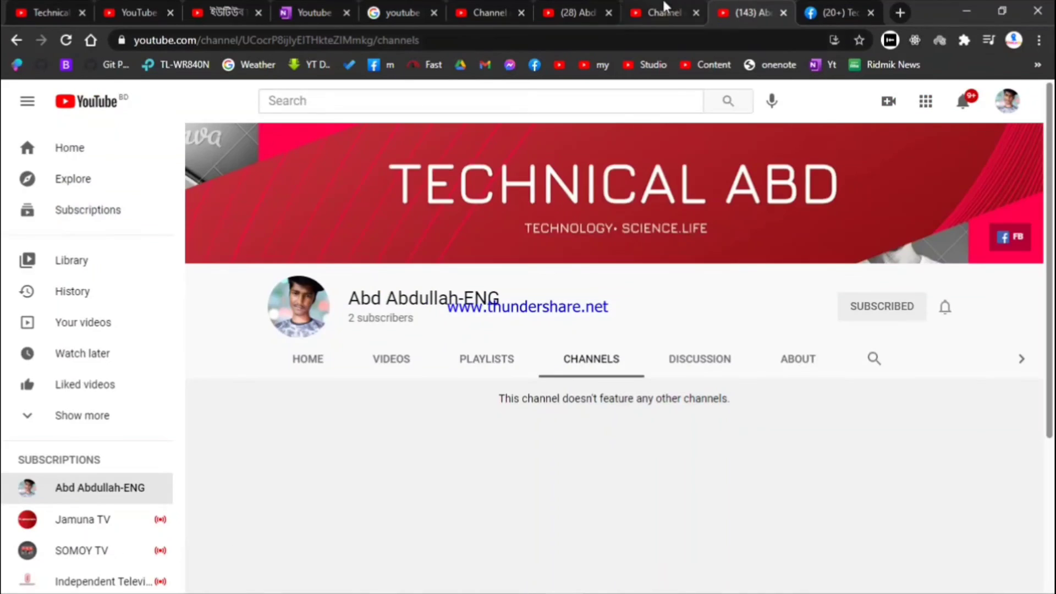
{"action": "left_click", "coordinate": [665, 12]}
{"action": "left_click", "coordinate": [11, 6]}
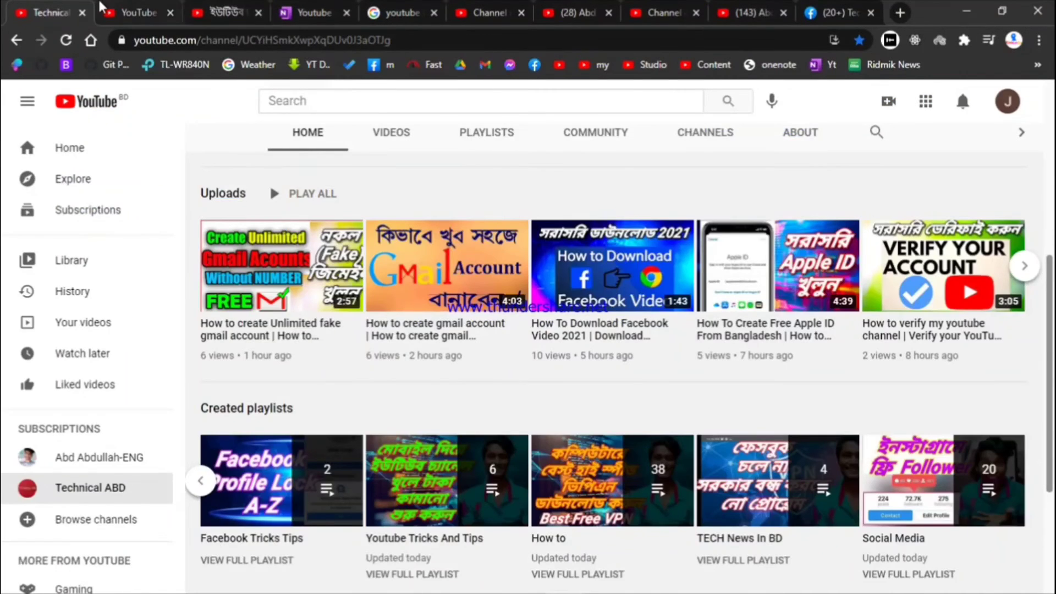
Review the Others Channel section and its featured channel card on Technical ABD's home page
{"action": "left_click", "coordinate": [135, 12]}
{"action": "scroll", "coordinate": [474, 372], "scroll_direction": "down", "scroll_amount": 7}
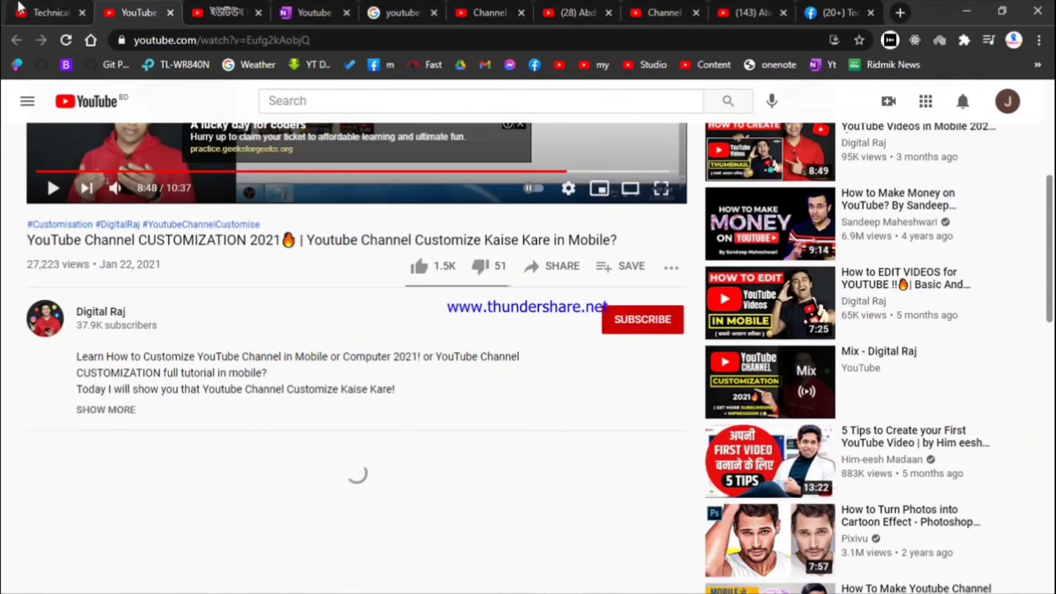
{"action": "key", "text": "ctrl+shift+Tab"}
{"action": "scroll", "coordinate": [478, 351], "scroll_direction": "down", "scroll_amount": 3}
{"action": "scroll", "coordinate": [479, 352], "scroll_direction": "down", "scroll_amount": 1}
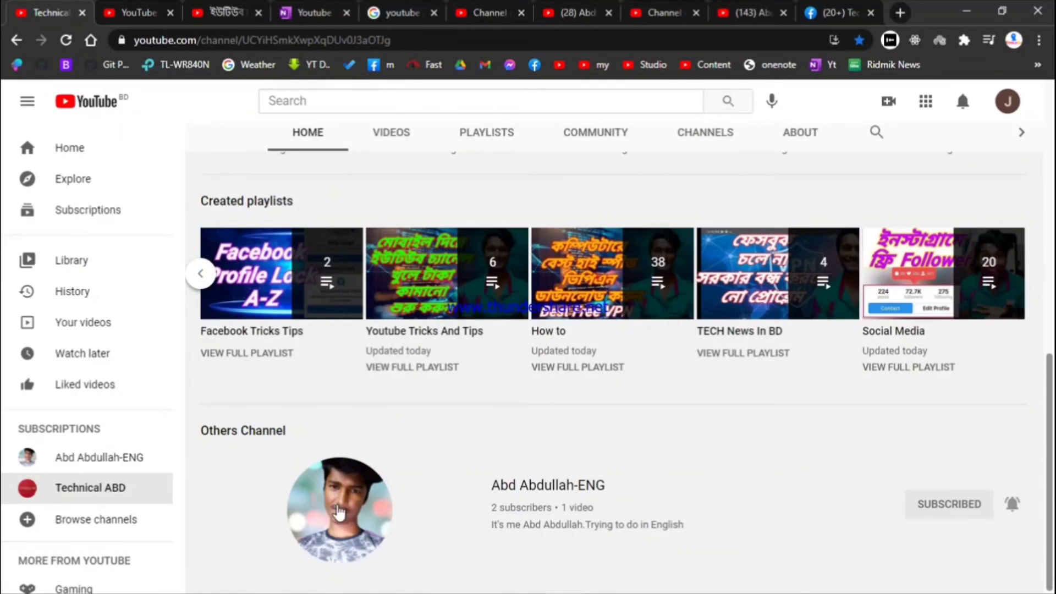
{"action": "double_click", "coordinate": [245, 425]}
{"action": "mouse_move", "coordinate": [455, 458]}
{"action": "left_mouse_down"}
{"action": "mouse_move", "coordinate": [735, 533]}
{"action": "mouse_move", "coordinate": [764, 551]}
{"action": "mouse_move", "coordinate": [649, 448]}
{"action": "left_mouse_up"}
{"action": "left_click", "coordinate": [647, 440]}
{"action": "scroll", "coordinate": [632, 439], "scroll_direction": "up", "scroll_amount": 10}
Close the Studio section menu and reload the demo channel's Channels page, now at 3 subscribers
{"action": "left_click", "coordinate": [755, 11]}
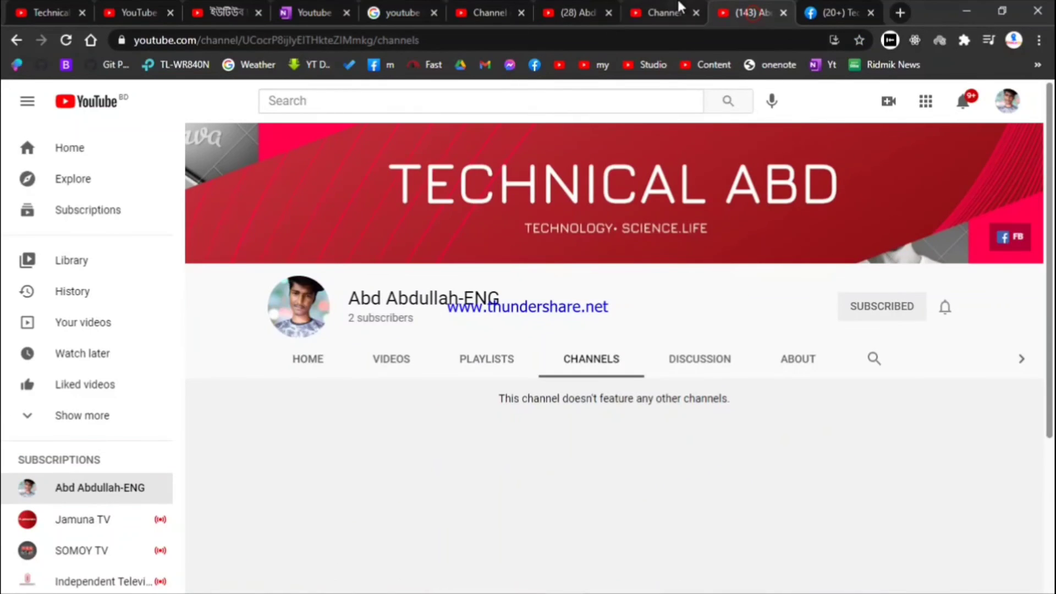
{"action": "left_click", "coordinate": [665, 8]}
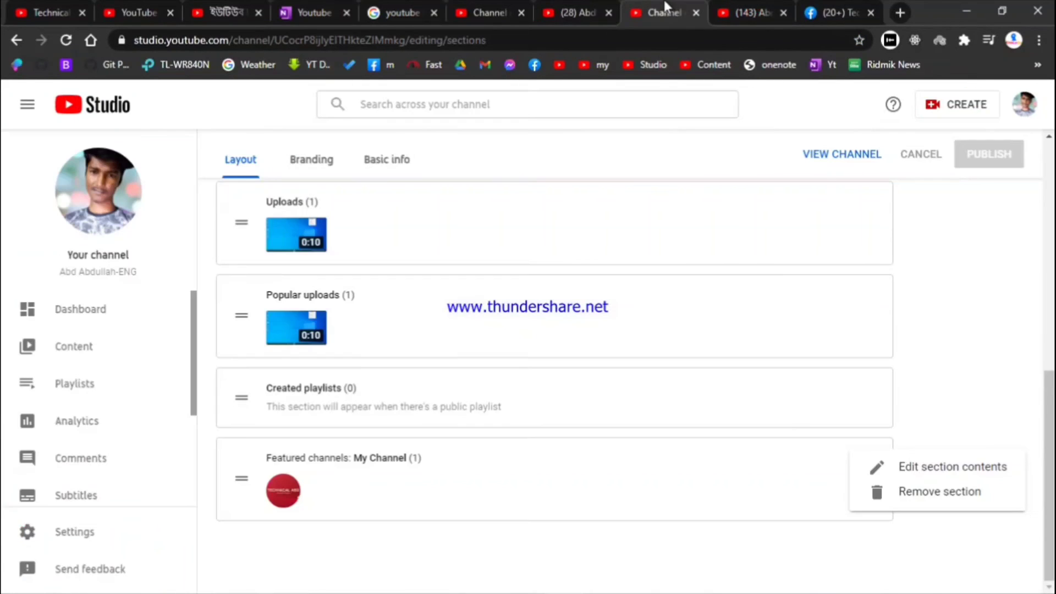
{"action": "left_click", "coordinate": [972, 258]}
{"action": "left_click", "coordinate": [770, 9]}
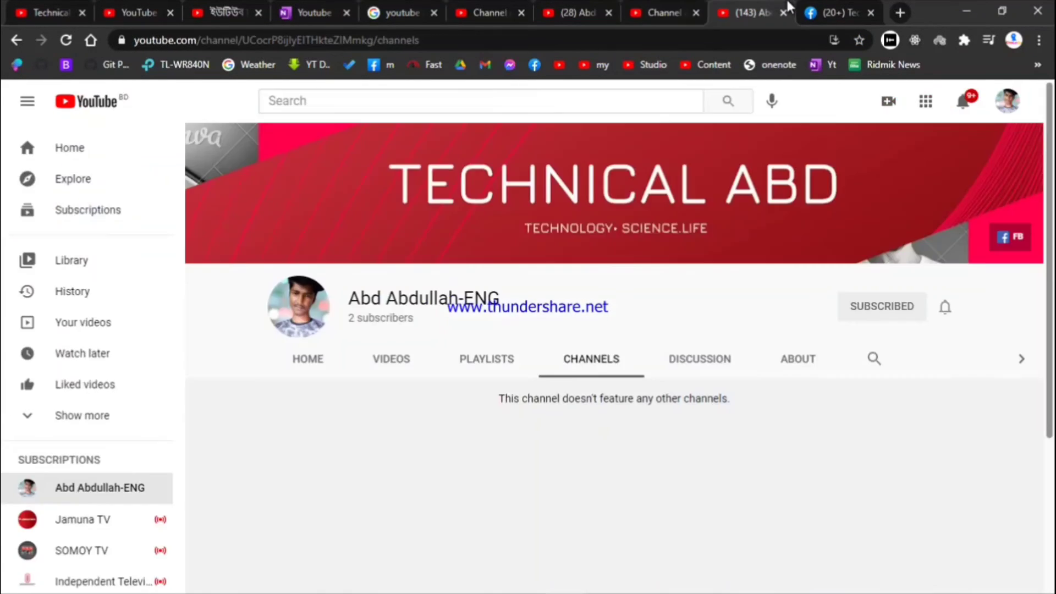
{"action": "left_click", "coordinate": [67, 39]}
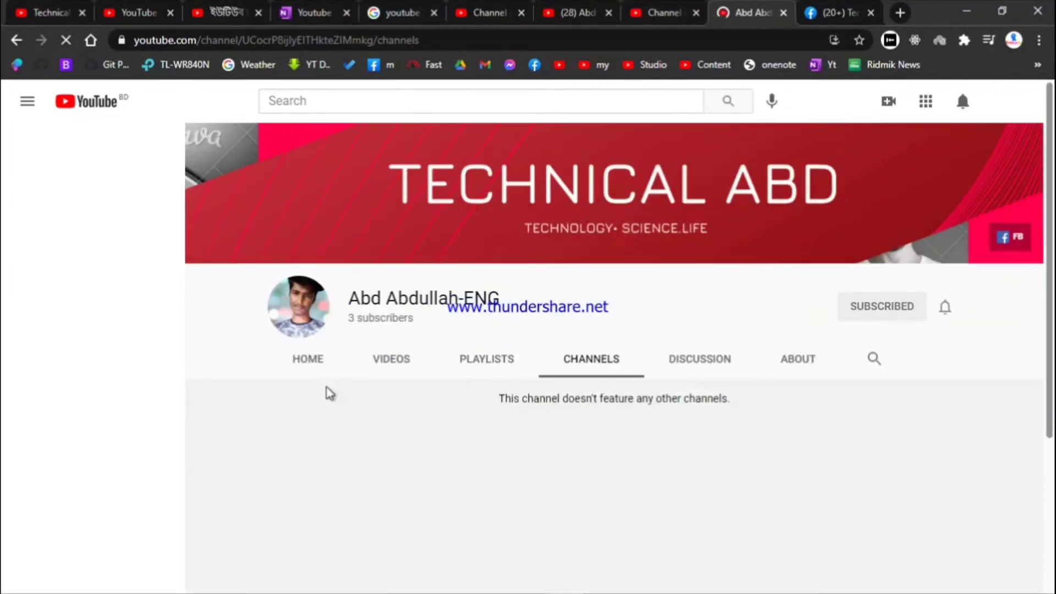
Open the demo channel's Home page and check Demo Vidiw, Uploads and Popular uploads
{"action": "left_click", "coordinate": [338, 371]}
{"action": "scroll", "coordinate": [396, 368], "scroll_direction": "down", "scroll_amount": 5}
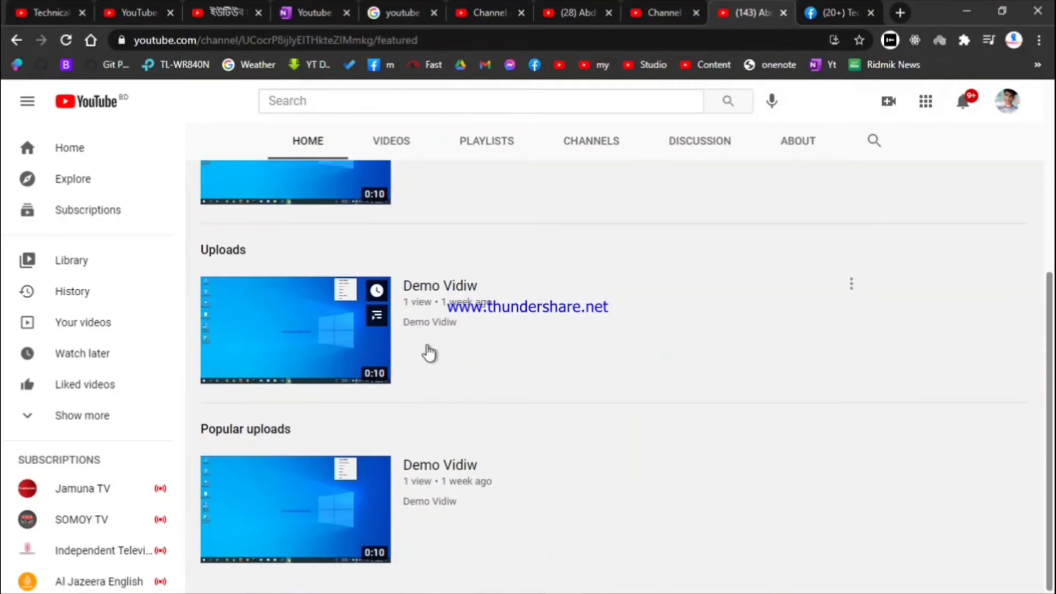
{"action": "scroll", "coordinate": [550, 297], "scroll_direction": "up", "scroll_amount": 3}
{"action": "scroll", "coordinate": [546, 307], "scroll_direction": "down", "scroll_amount": 3}
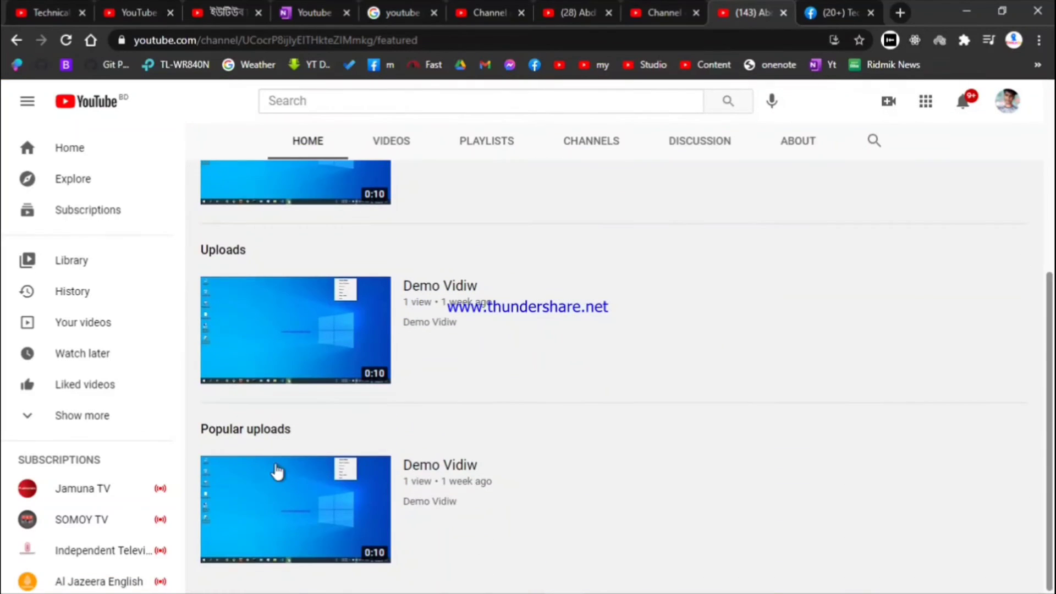
{"action": "scroll", "coordinate": [347, 389], "scroll_direction": "up", "scroll_amount": 3}
{"action": "scroll", "coordinate": [306, 398], "scroll_direction": "down", "scroll_amount": 3}
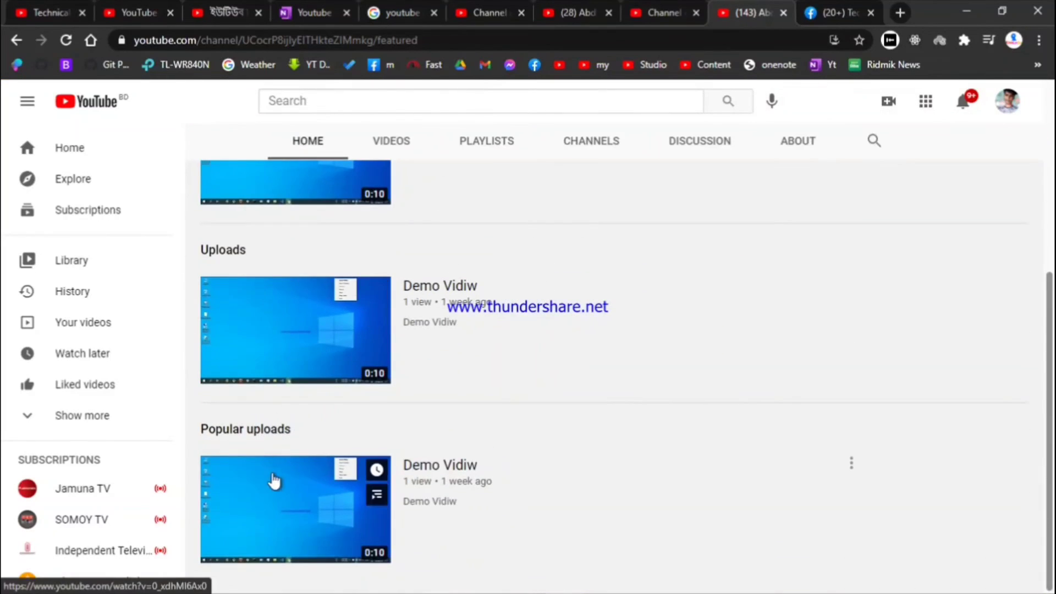
{"action": "scroll", "coordinate": [300, 476], "scroll_direction": "up", "scroll_amount": 1}
{"action": "scroll", "coordinate": [300, 476], "scroll_direction": "up", "scroll_amount": 5}
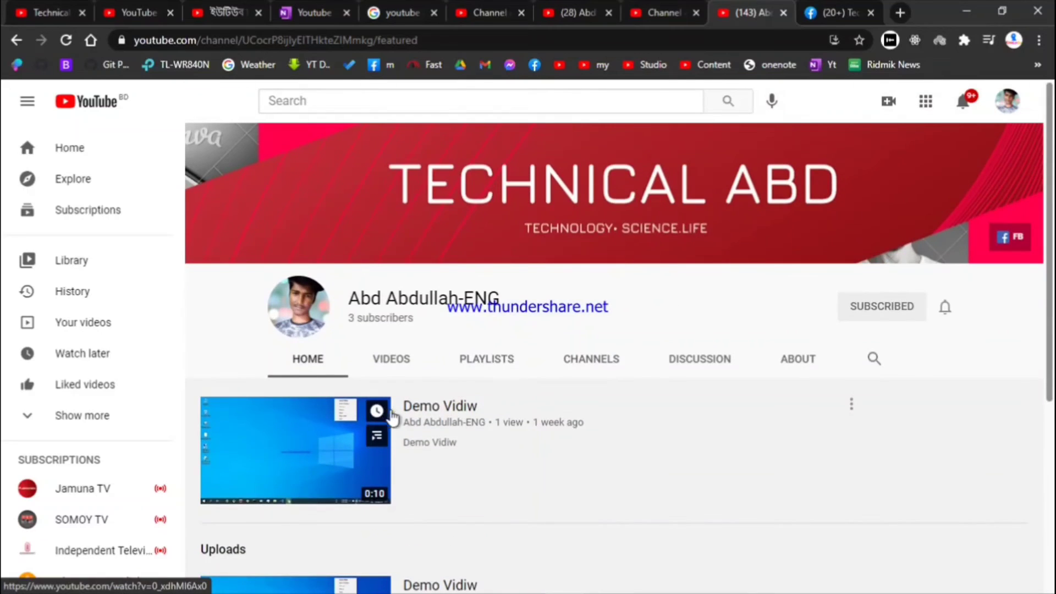
Check the account menu and the notifications panel
{"action": "left_click", "coordinate": [1006, 101]}
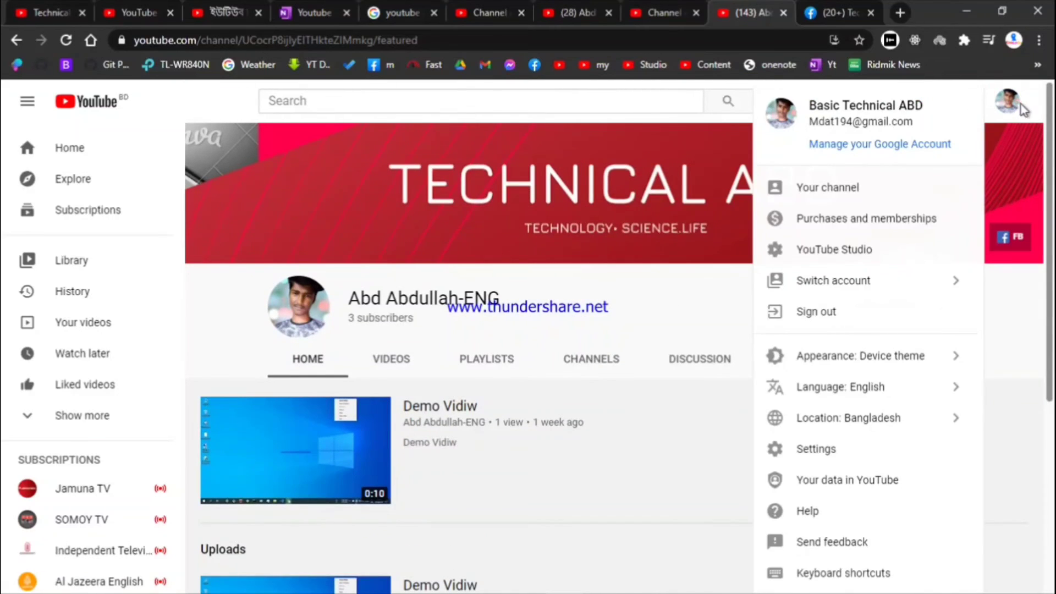
{"action": "left_click", "coordinate": [1020, 105]}
{"action": "left_click", "coordinate": [1004, 112]}
{"action": "left_click", "coordinate": [996, 127]}
{"action": "left_click", "coordinate": [963, 102]}
{"action": "left_click", "coordinate": [963, 103]}
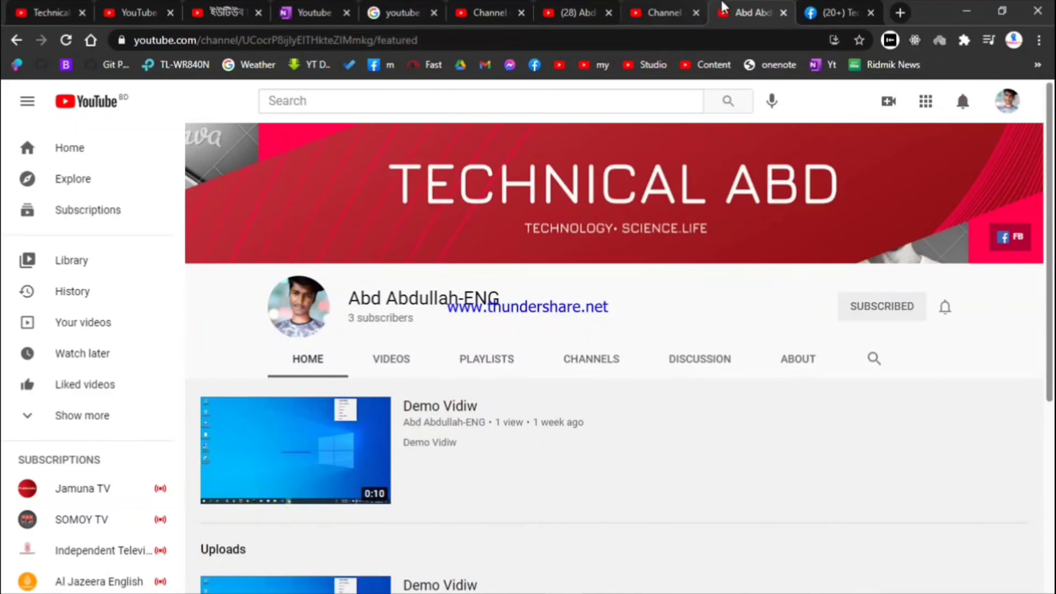
Review the Studio channel layout, then return to the demo channel's Home page
{"action": "left_click", "coordinate": [663, 12]}
{"action": "scroll", "coordinate": [470, 322], "scroll_direction": "up", "scroll_amount": 10}
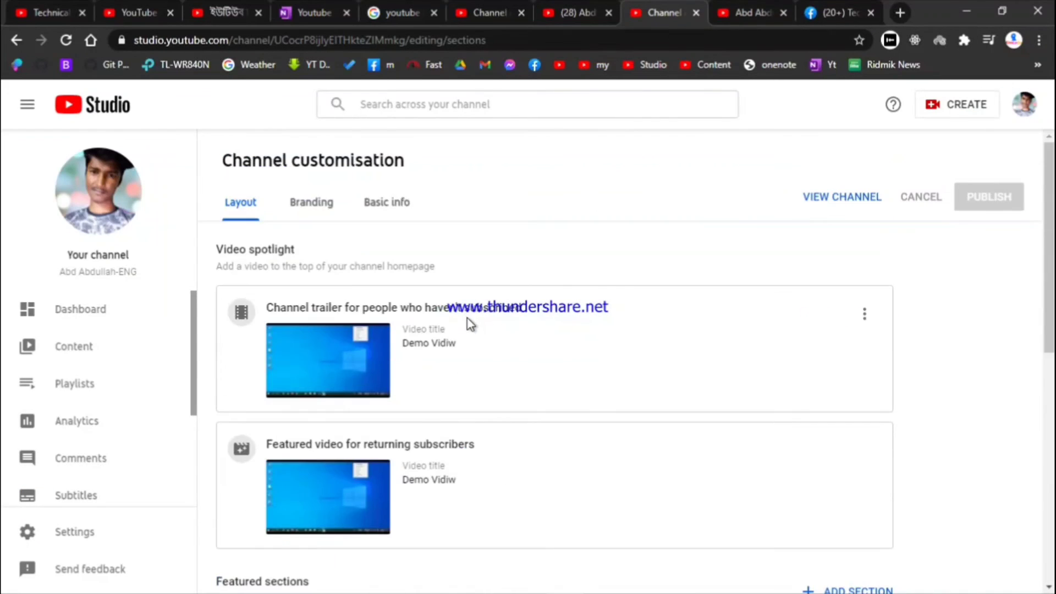
{"action": "scroll", "coordinate": [232, 341], "scroll_direction": "down", "scroll_amount": 10}
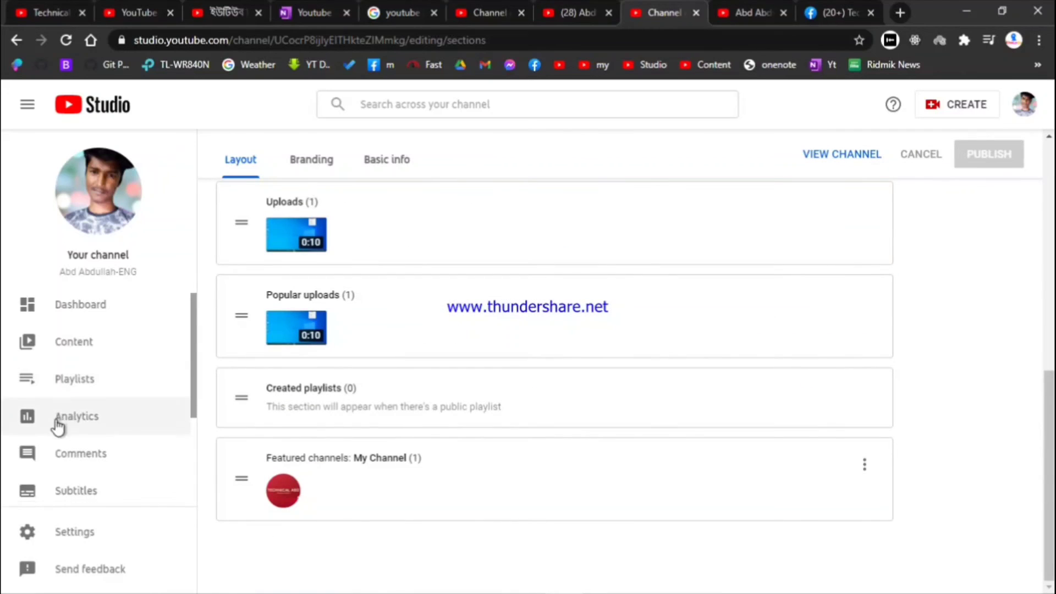
{"action": "scroll", "coordinate": [66, 424], "scroll_direction": "down", "scroll_amount": 3}
{"action": "scroll", "coordinate": [419, 291], "scroll_direction": "up", "scroll_amount": 10}
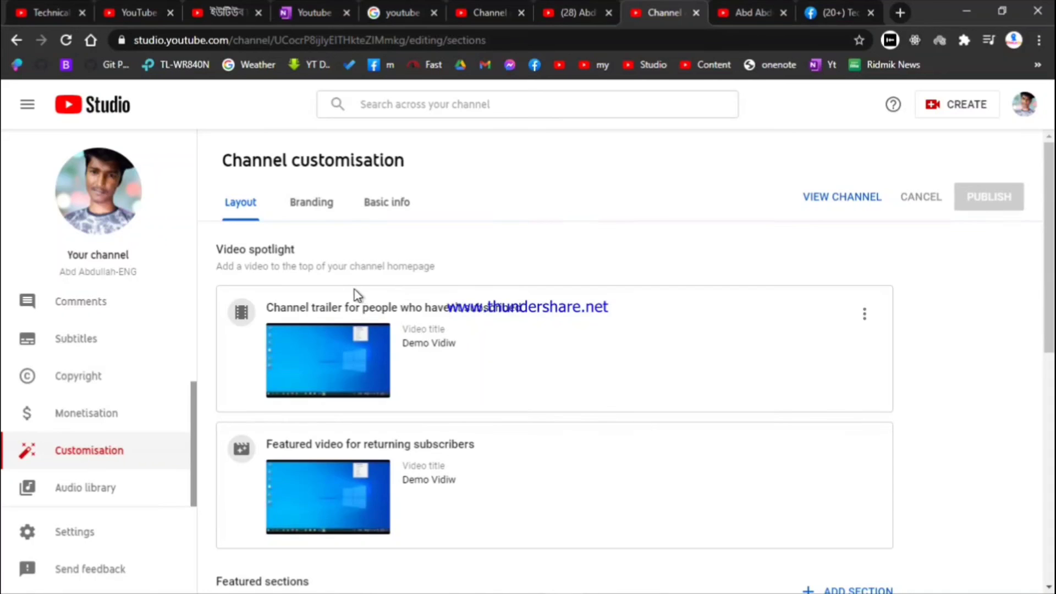
{"action": "scroll", "coordinate": [363, 292], "scroll_direction": "down", "scroll_amount": 10}
{"action": "left_click", "coordinate": [740, 12]}
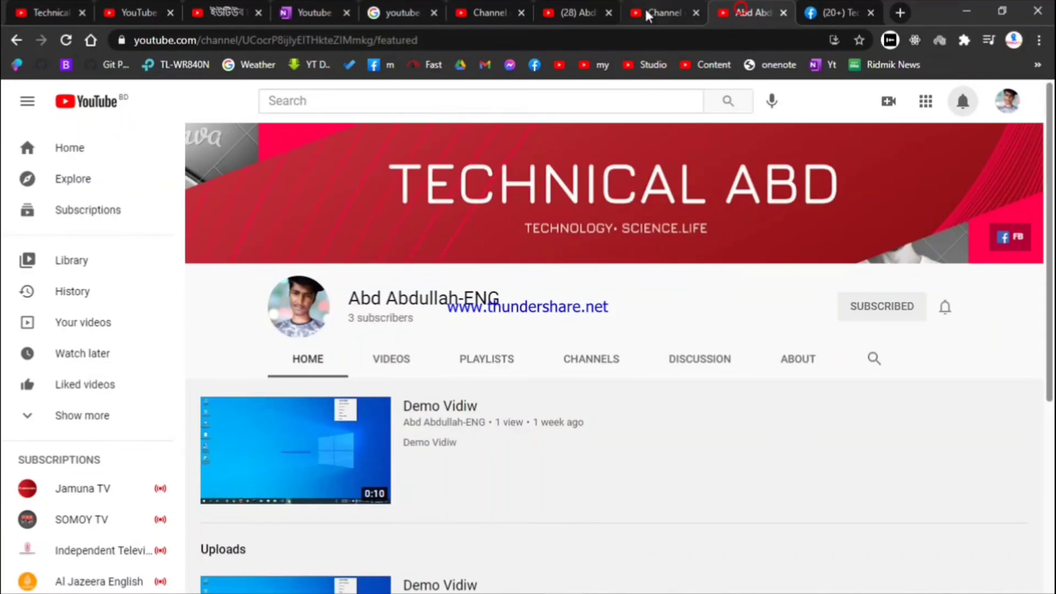
{"action": "scroll", "coordinate": [593, 220], "scroll_direction": "down", "scroll_amount": 5}
{"action": "scroll", "coordinate": [592, 220], "scroll_direction": "up", "scroll_amount": 5}
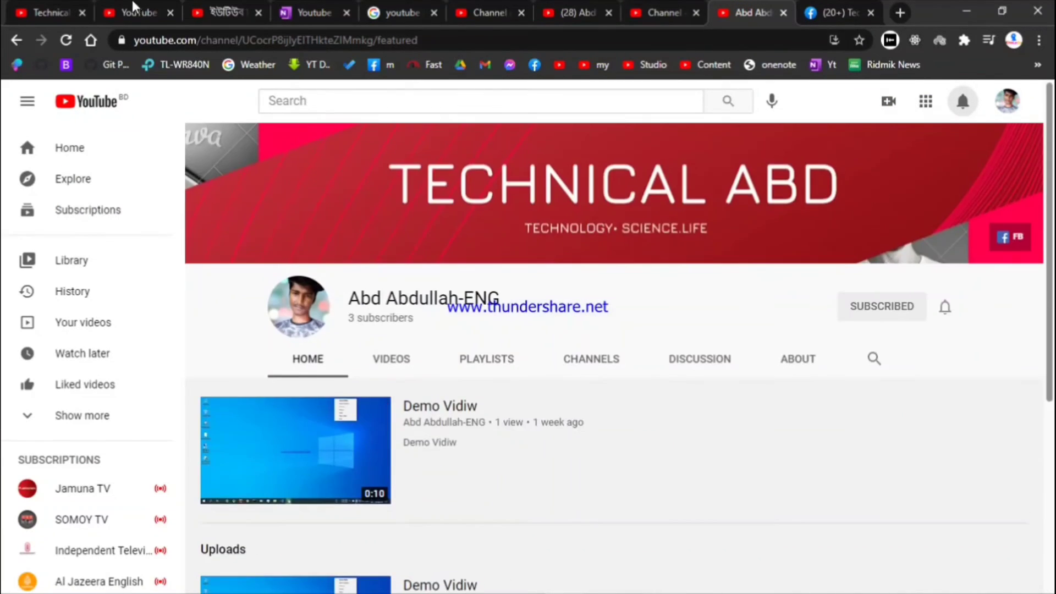
Scroll Technical ABD's home page through its featured tutorial, uploads, playlists and Others Channel
{"action": "left_click", "coordinate": [134, 12]}
{"action": "left_click", "coordinate": [52, 12]}
{"action": "scroll", "coordinate": [521, 352], "scroll_direction": "down", "scroll_amount": 5}
{"action": "scroll", "coordinate": [522, 352], "scroll_direction": "down", "scroll_amount": 5}
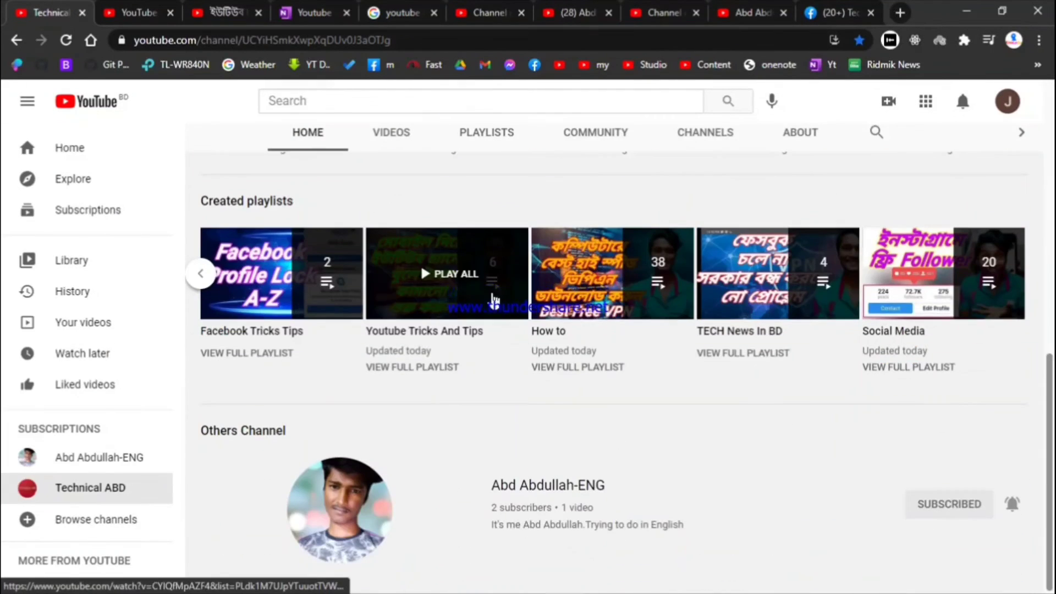
{"action": "scroll", "coordinate": [651, 460], "scroll_direction": "up", "scroll_amount": 4}
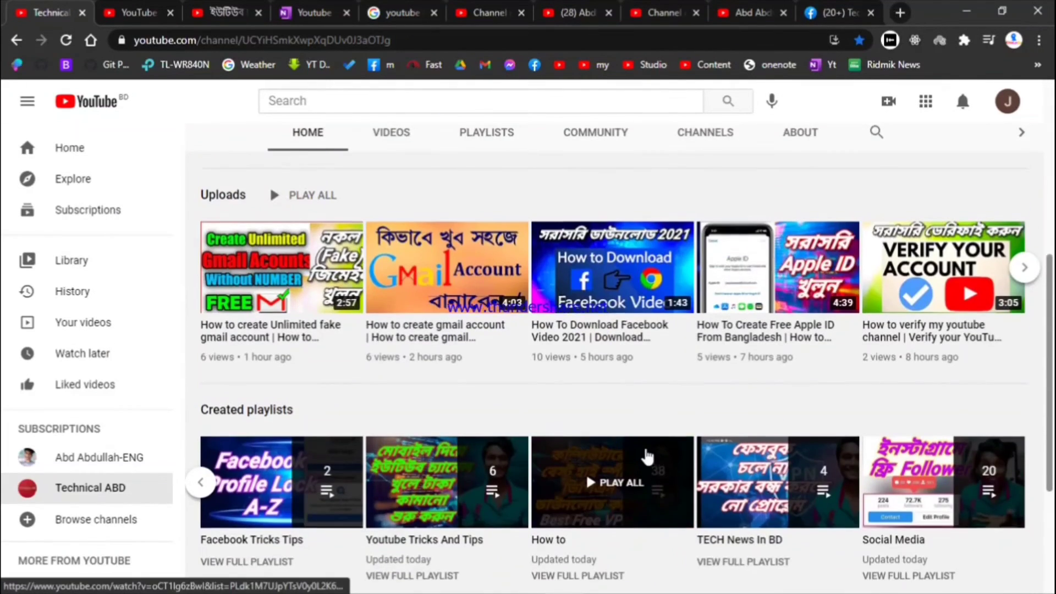
{"action": "scroll", "coordinate": [646, 453], "scroll_direction": "up", "scroll_amount": 5}
{"action": "scroll", "coordinate": [646, 452], "scroll_direction": "down", "scroll_amount": 5}
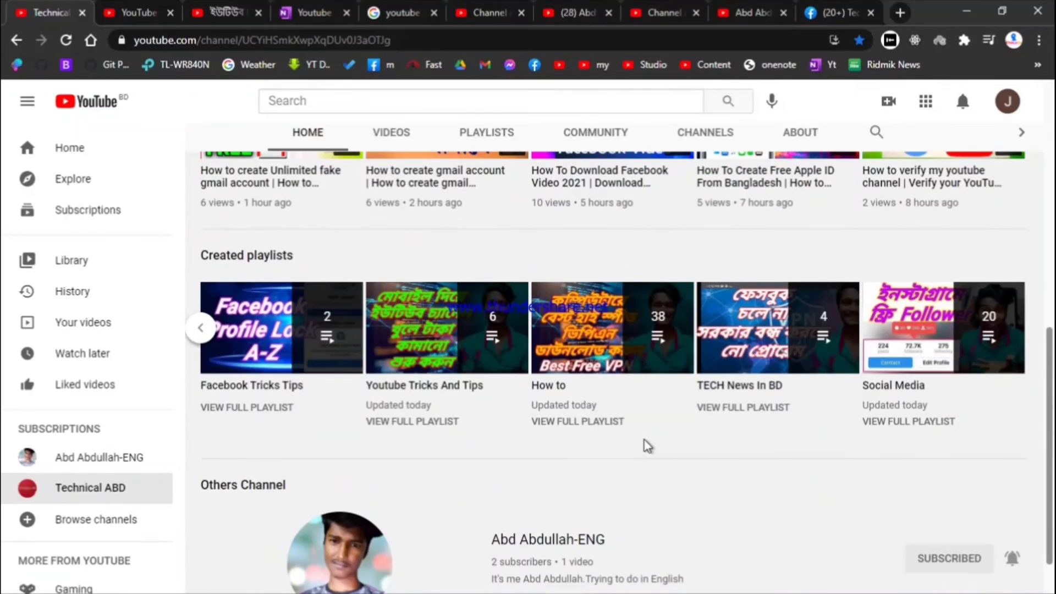
{"action": "scroll", "coordinate": [651, 438], "scroll_direction": "up", "scroll_amount": 6}
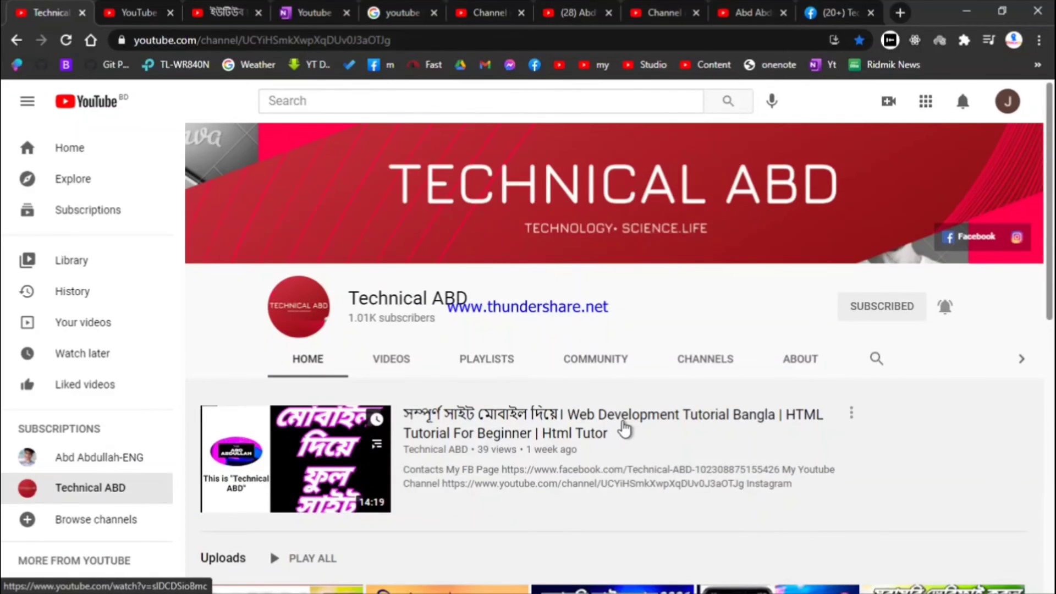
{"action": "scroll", "coordinate": [619, 431], "scroll_direction": "down", "scroll_amount": 2}
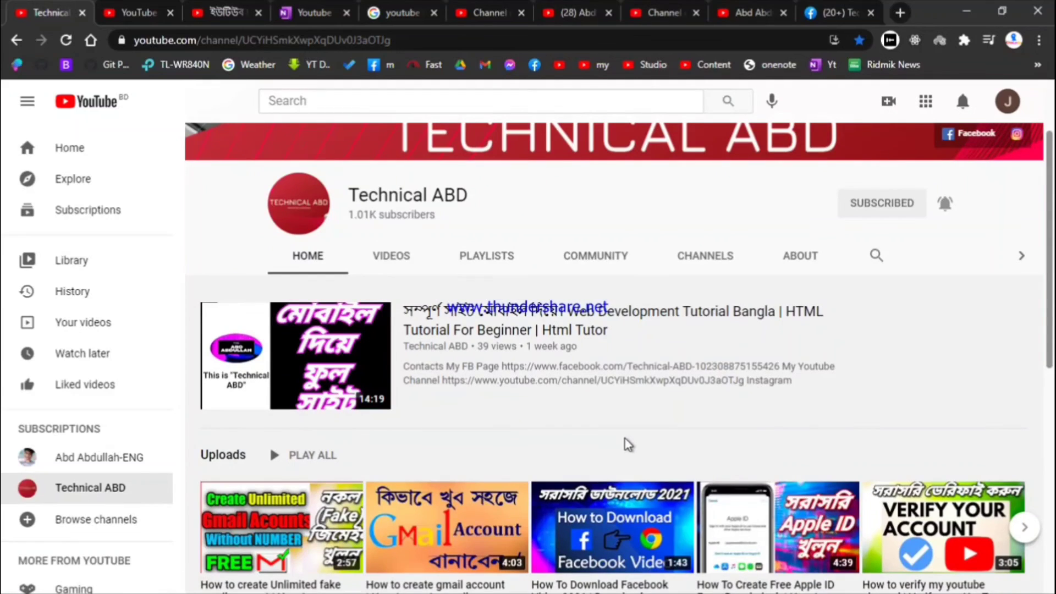